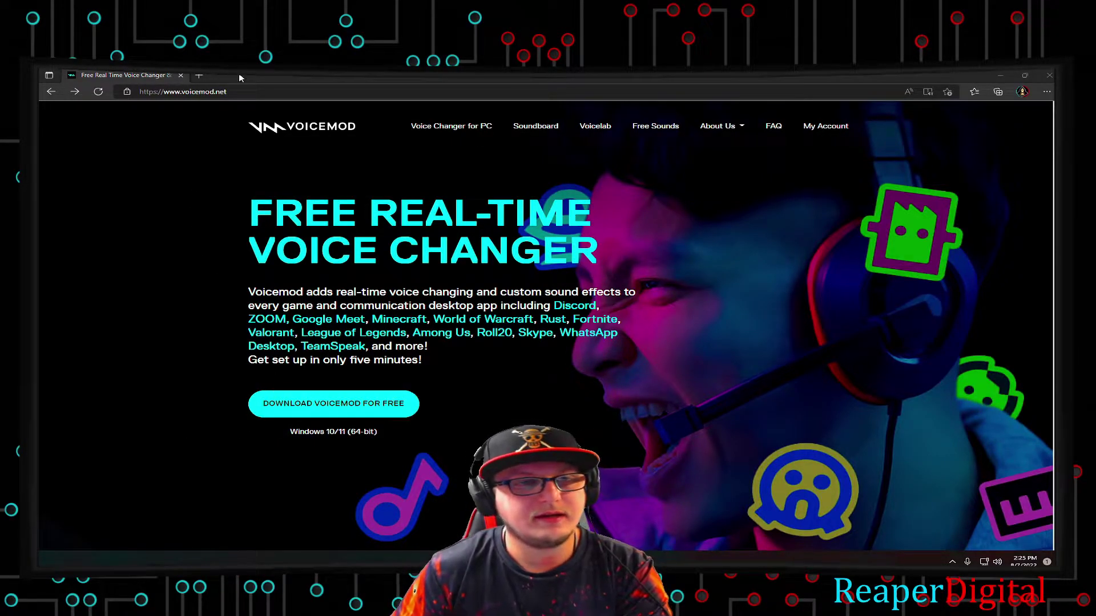
- Start the free Voicemod download from the website's home page
click(344, 410)
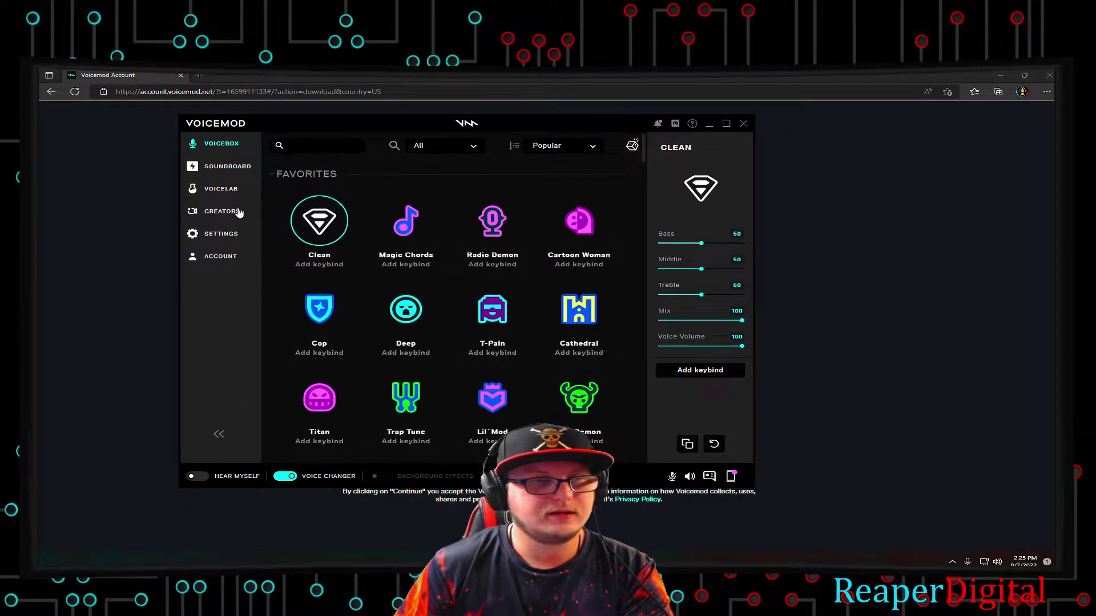
- Open Voicemod's audio settings and examine which input and output devices are selected
click(226, 233)
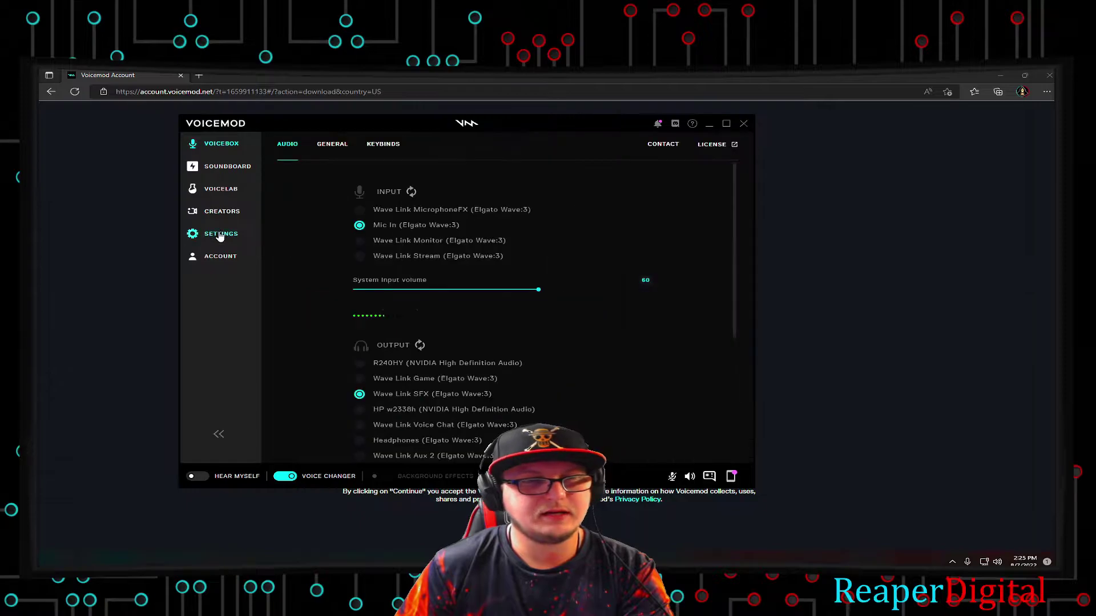
drag(504, 129, 610, 137)
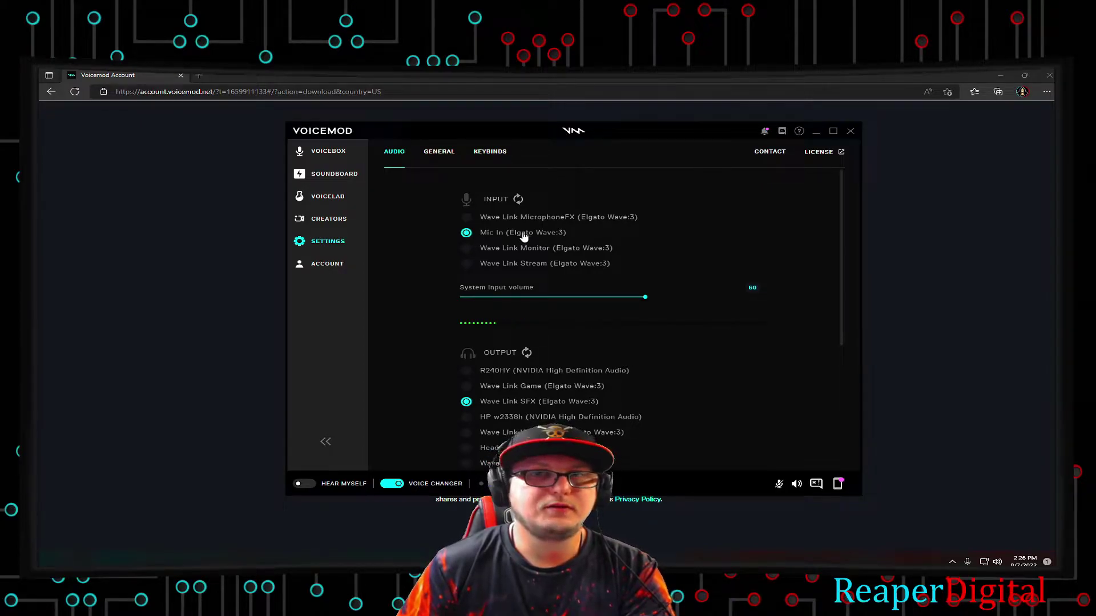
scroll(560, 262, down, 5)
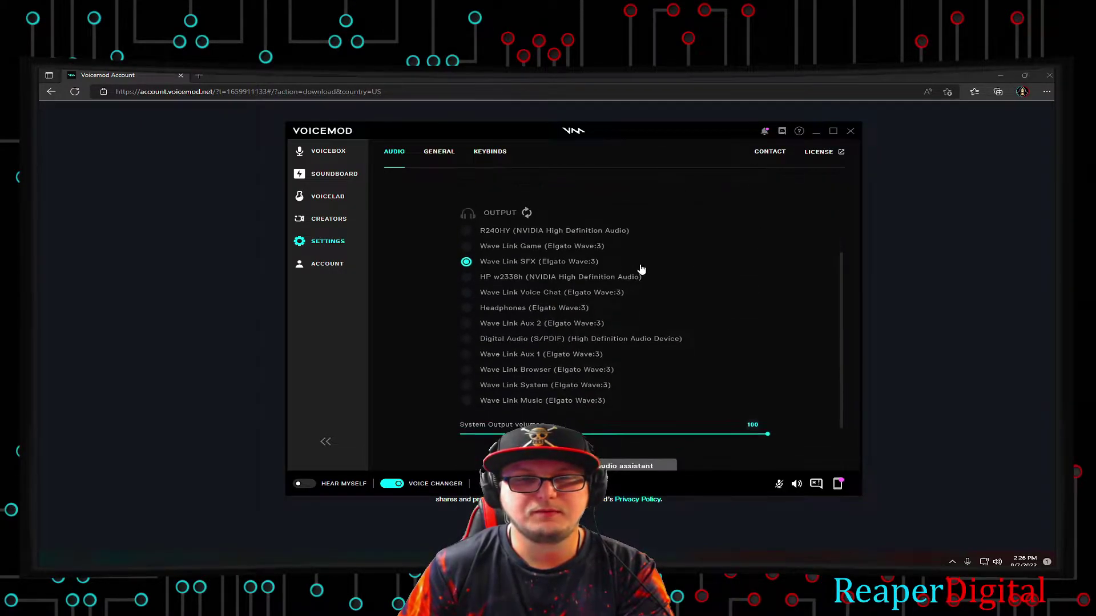
scroll(640, 272, up, 1)
scroll(500, 275, down, 1)
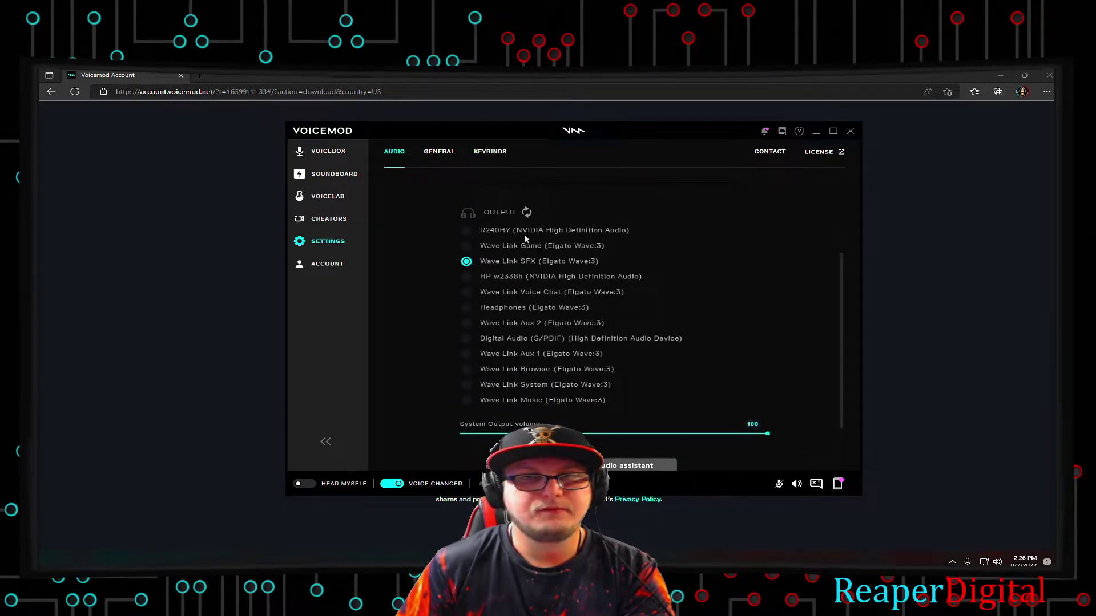
drag(687, 135, 806, 143)
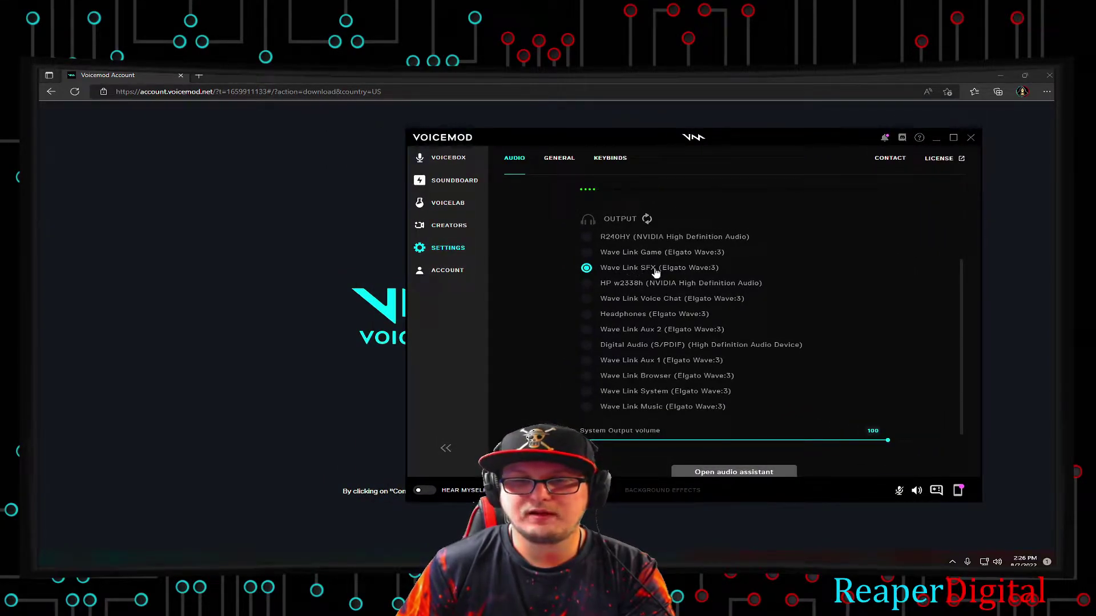
drag(721, 146, 839, 154)
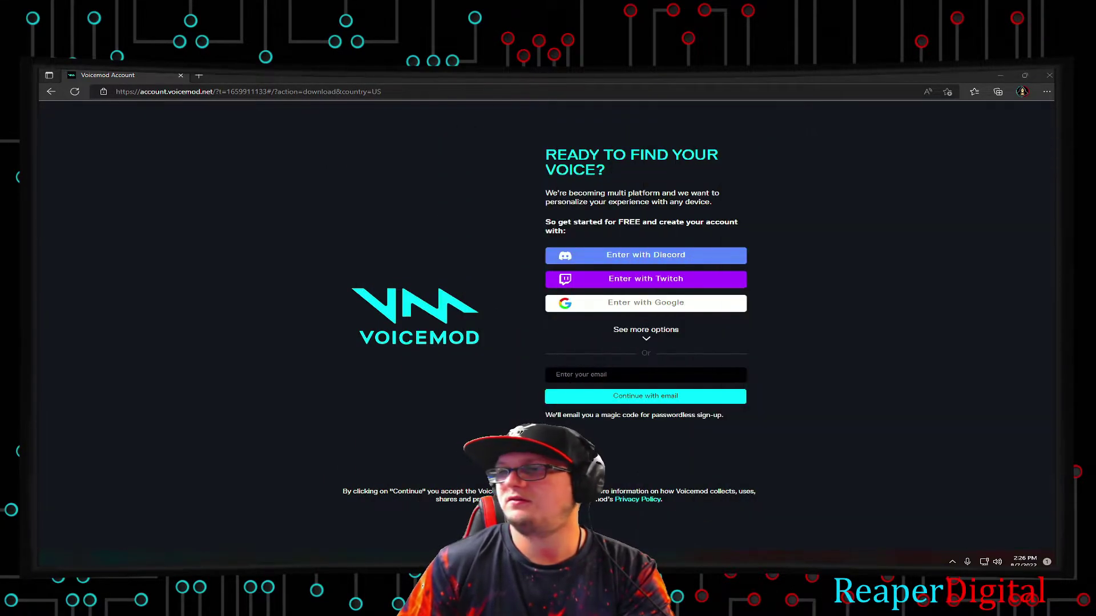
- Bring the Wave Link mixer into view and lower the Elgato Wave:3 channel's stream level slightly
drag(1095, 118, 755, 128)
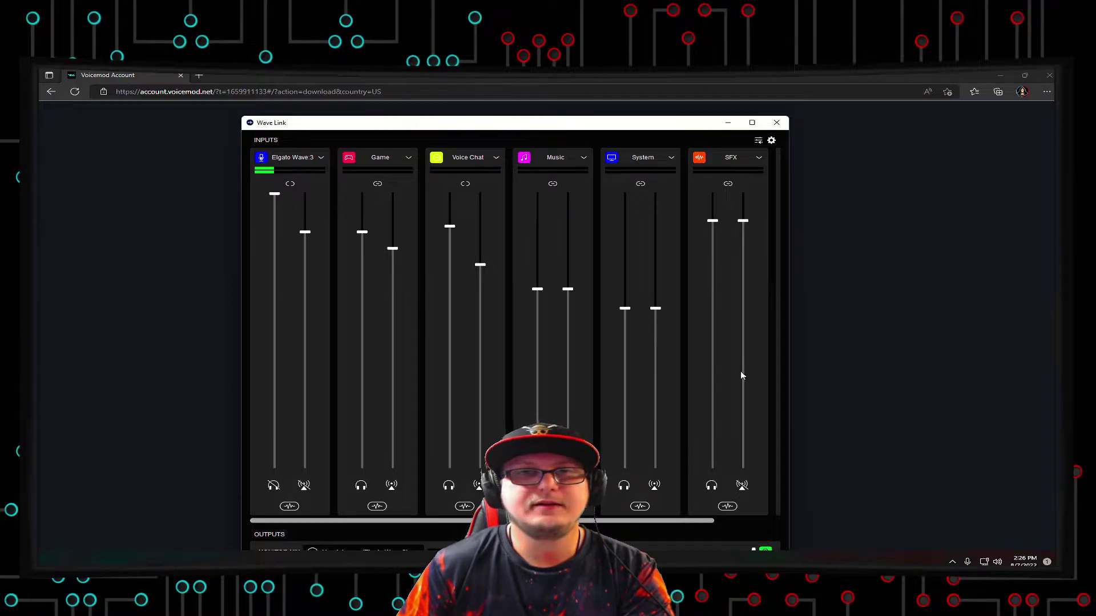
drag(455, 133, 591, 121)
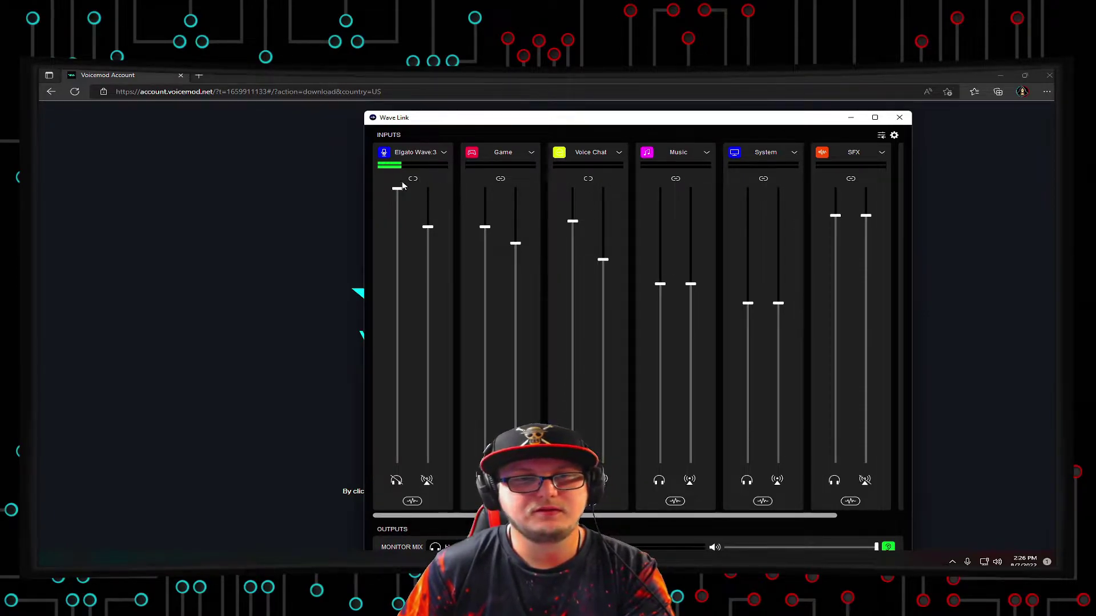
mouse_move(398, 191)
mouse_down()
mouse_move(400, 340)
mouse_move(394, 187)
mouse_up()
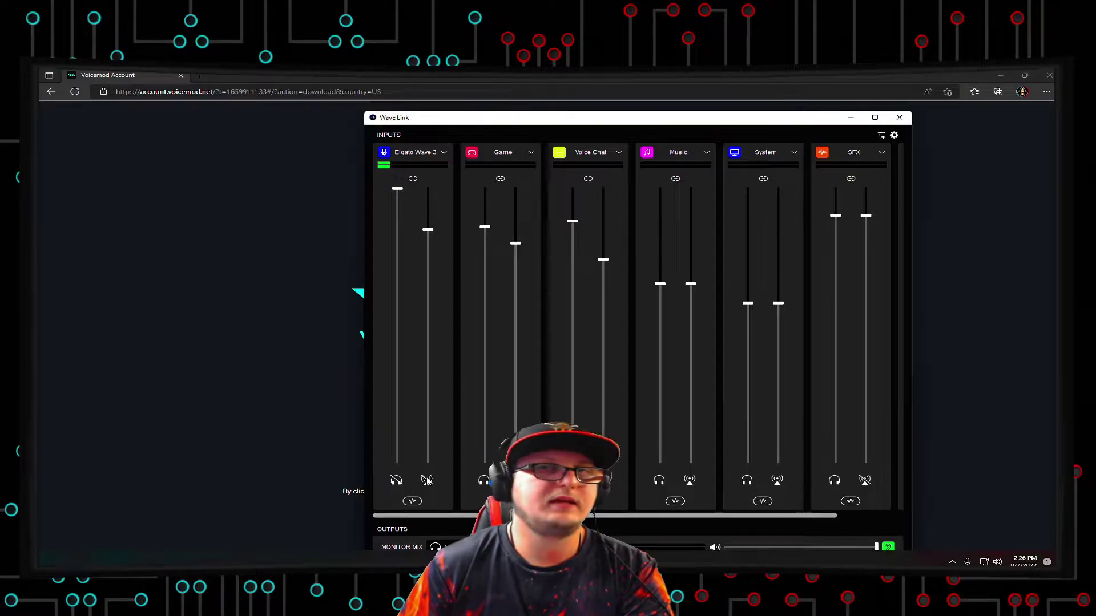
drag(570, 119, 485, 101)
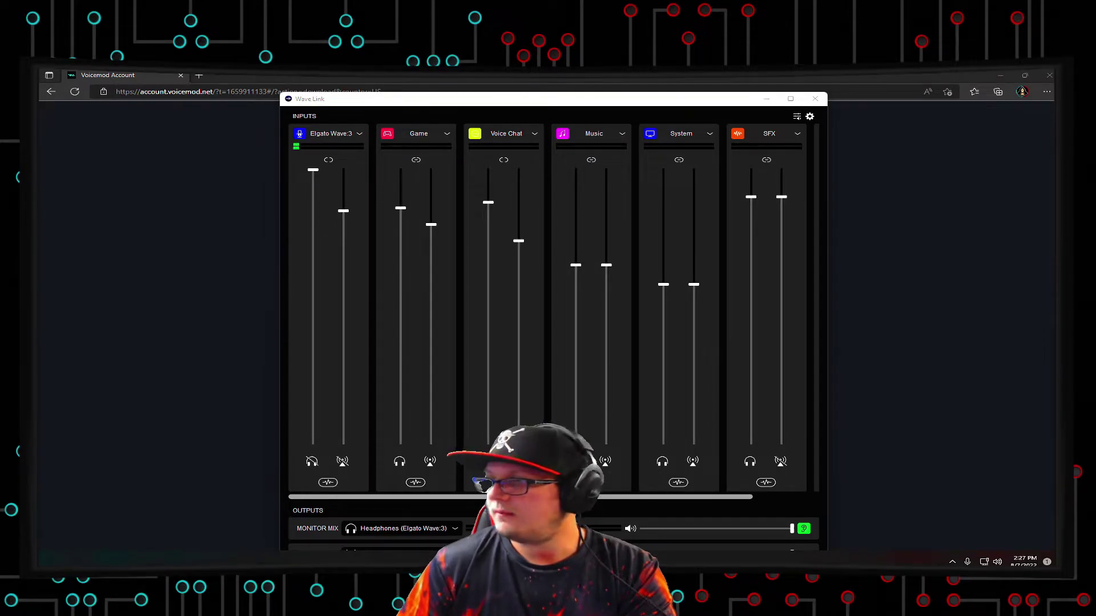
- Switch back to Voicemod and review its output and input device lists in the audio settings
drag(470, 129, 640, 174)
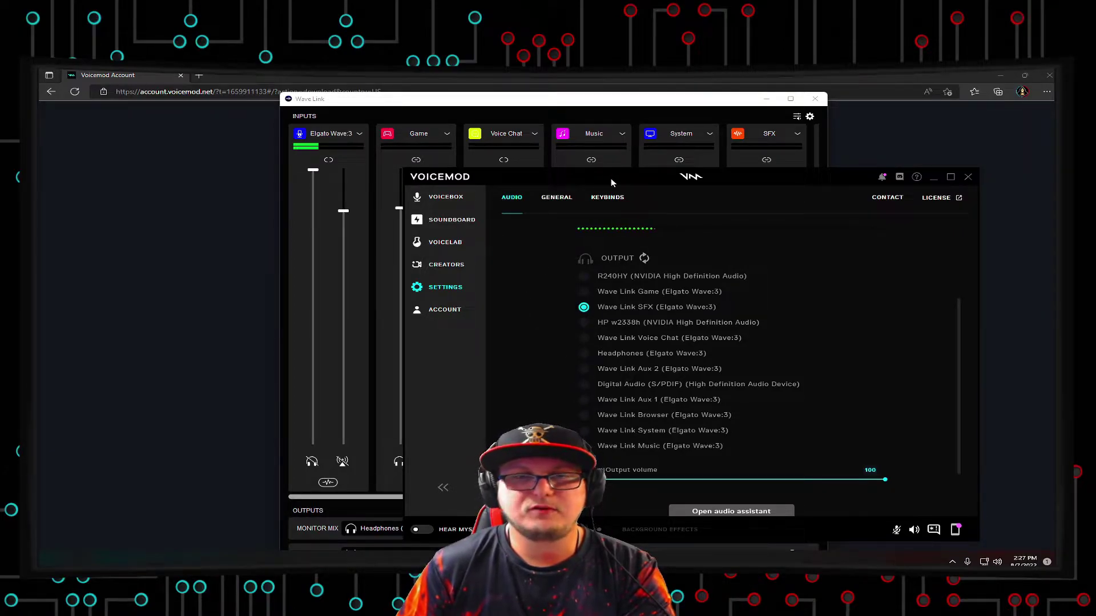
mouse_move(611, 180)
mouse_down()
mouse_move(608, 169)
mouse_move(649, 193)
mouse_move(594, 166)
mouse_up()
scroll(597, 310, down, 2)
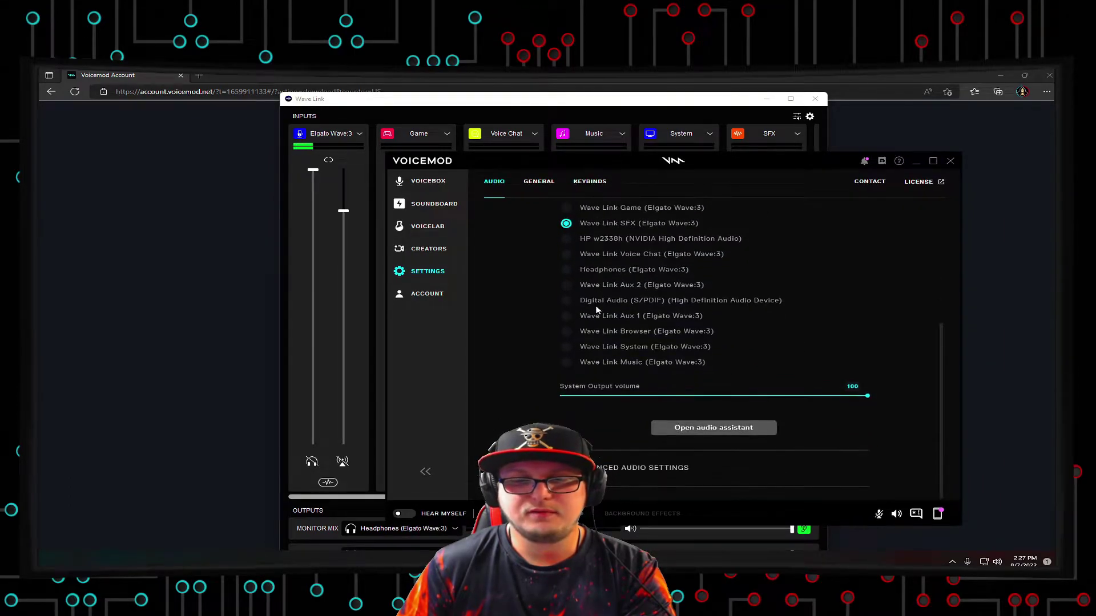
scroll(597, 310, up, 3)
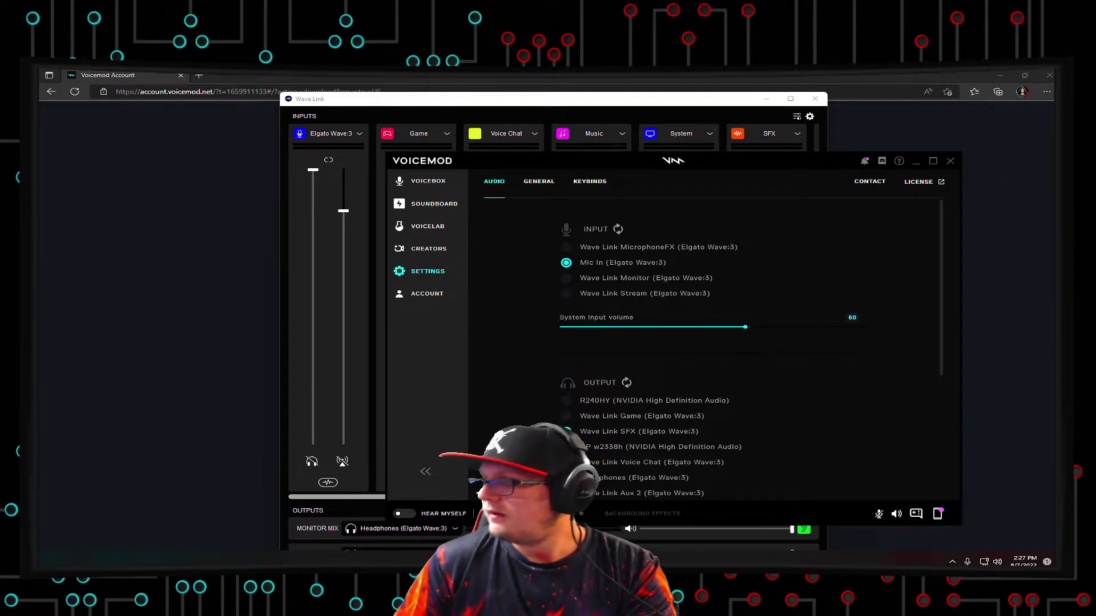
- Switch to Discord, check the input device options in the Voice & Video settings, and close the window
key(alt+Tab)
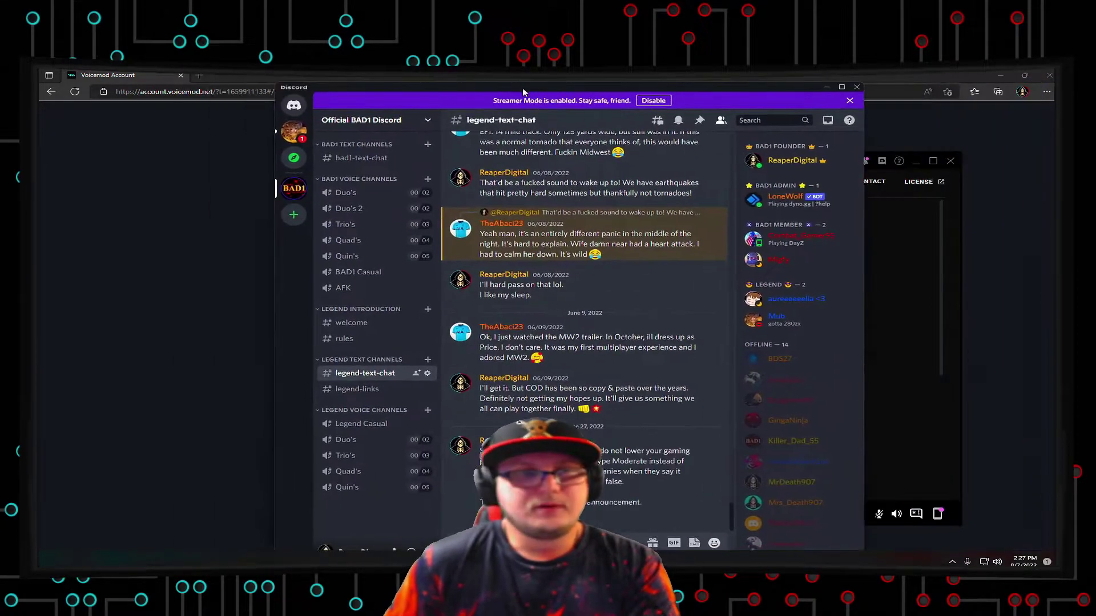
drag(523, 92, 530, 87)
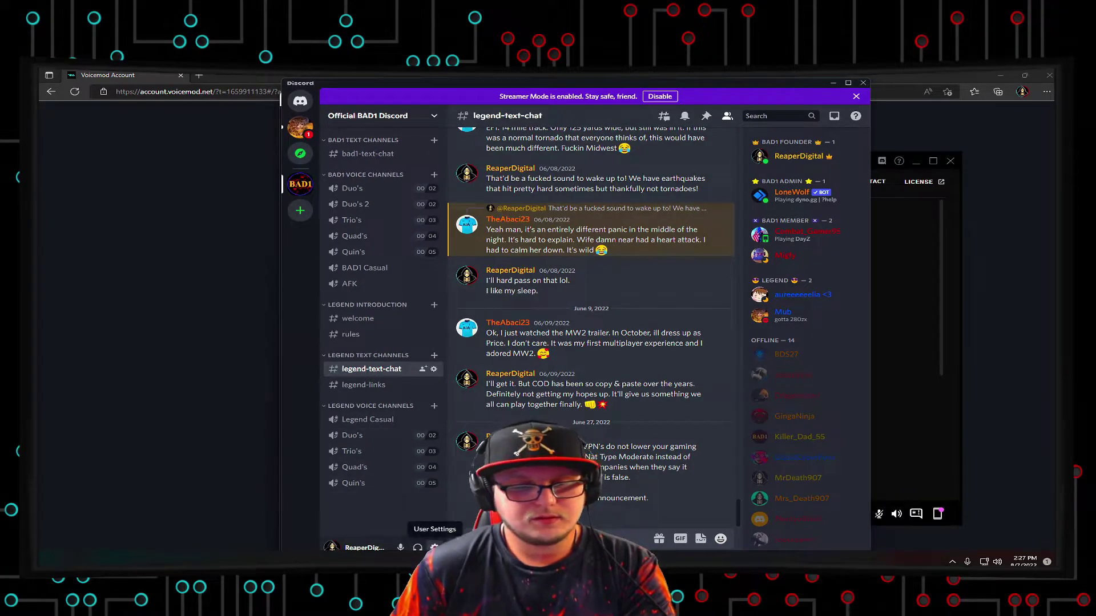
click(434, 547)
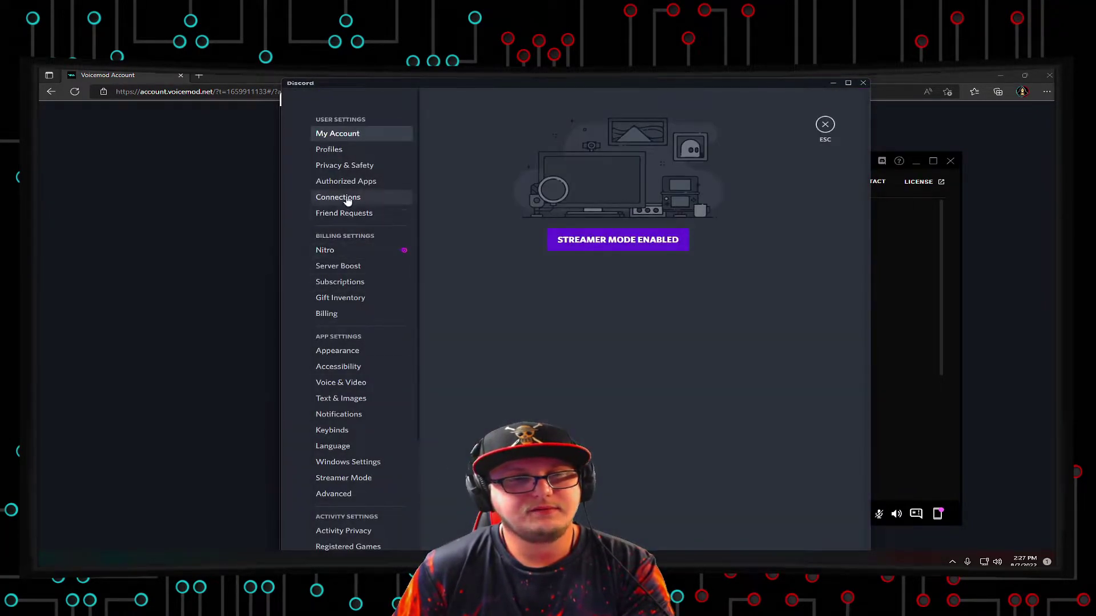
click(353, 386)
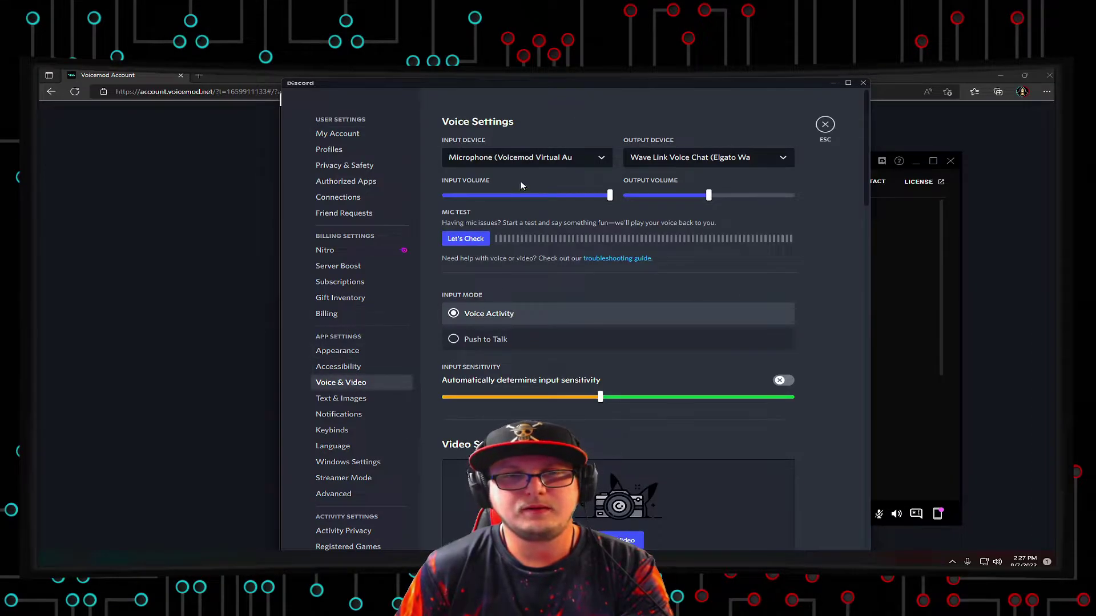
click(502, 159)
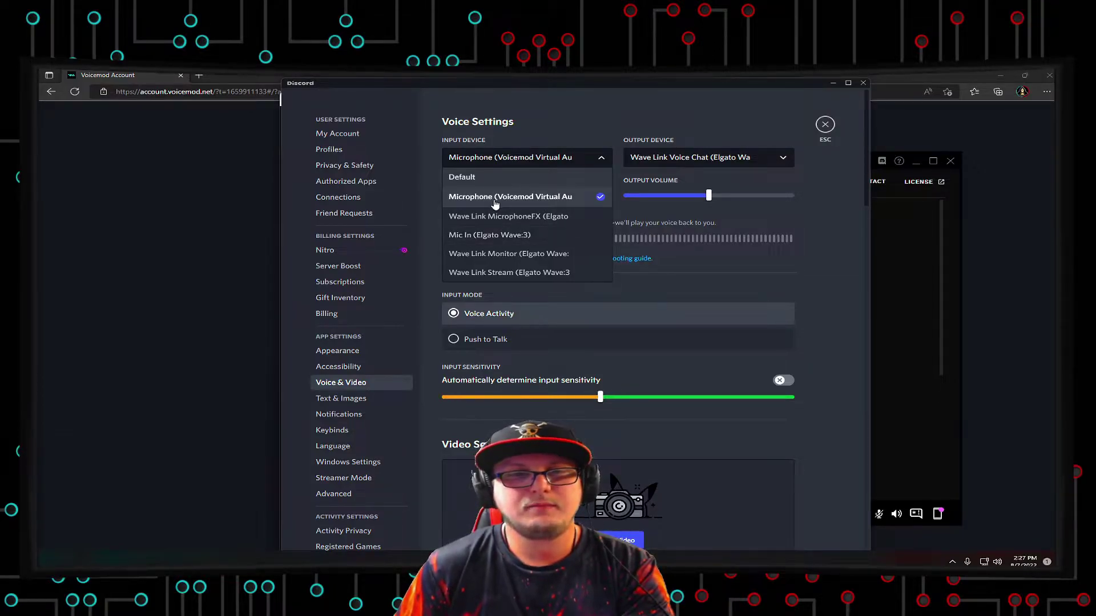
click(598, 158)
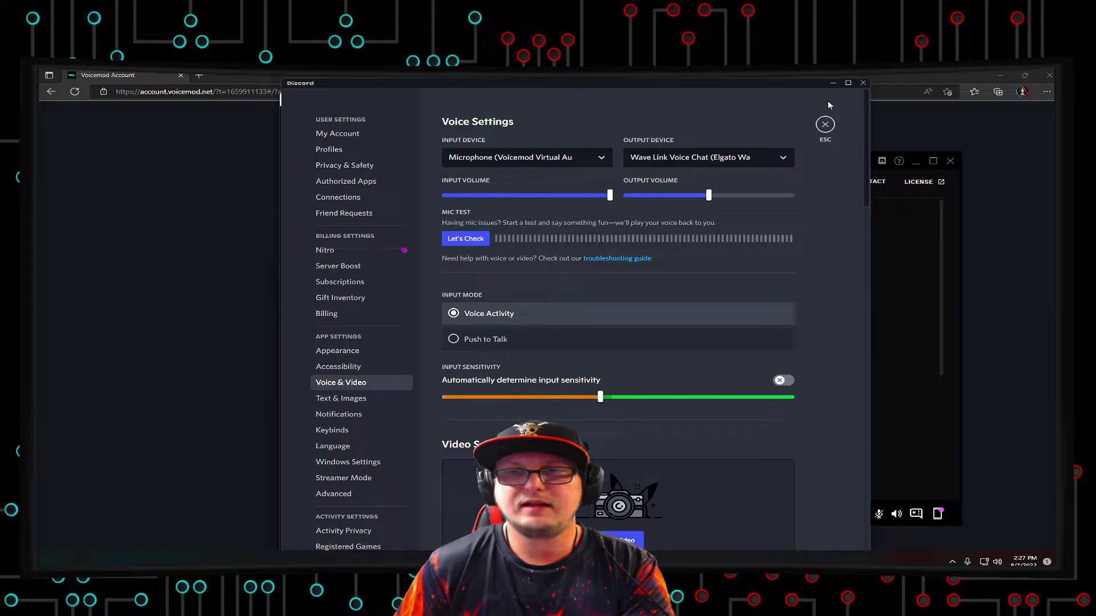
click(864, 83)
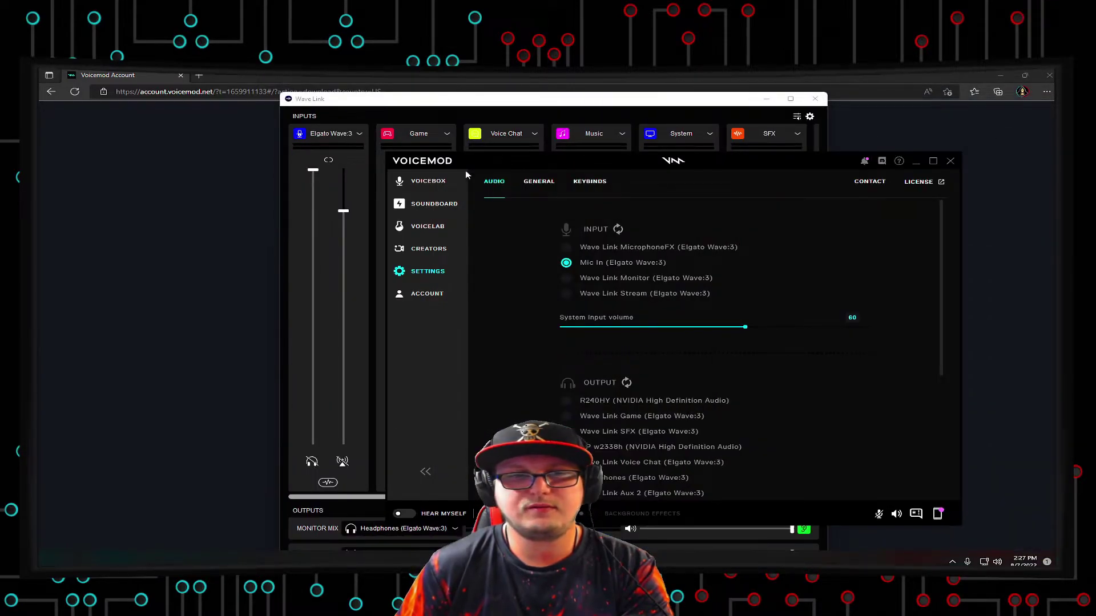
- Open the Voicebox in Voicemod and apply the Magic Chords voice
click(429, 182)
drag(616, 166, 429, 157)
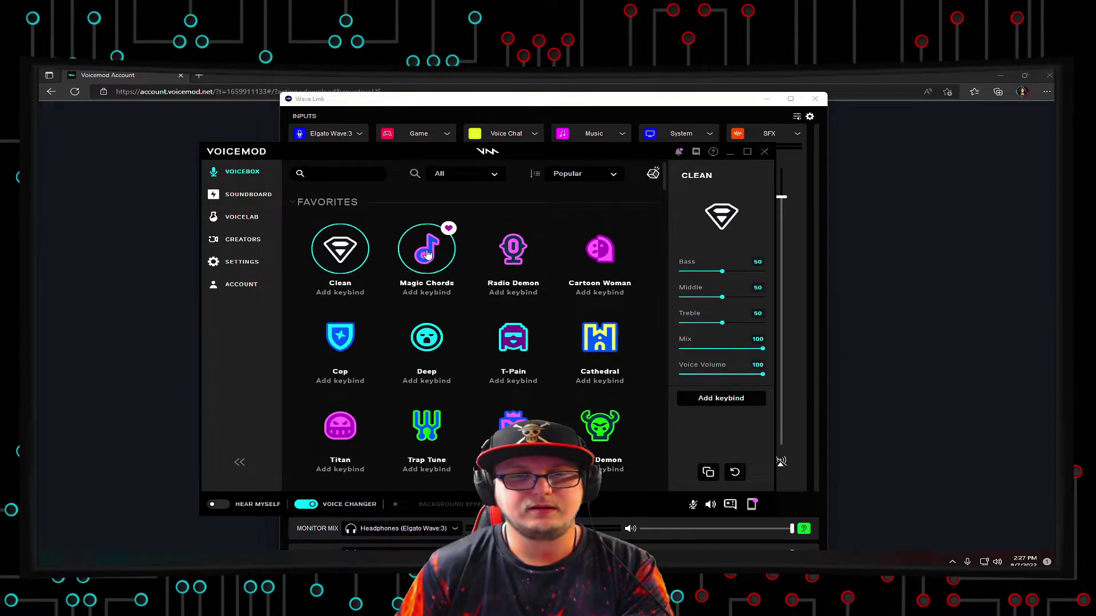
drag(528, 151, 645, 159)
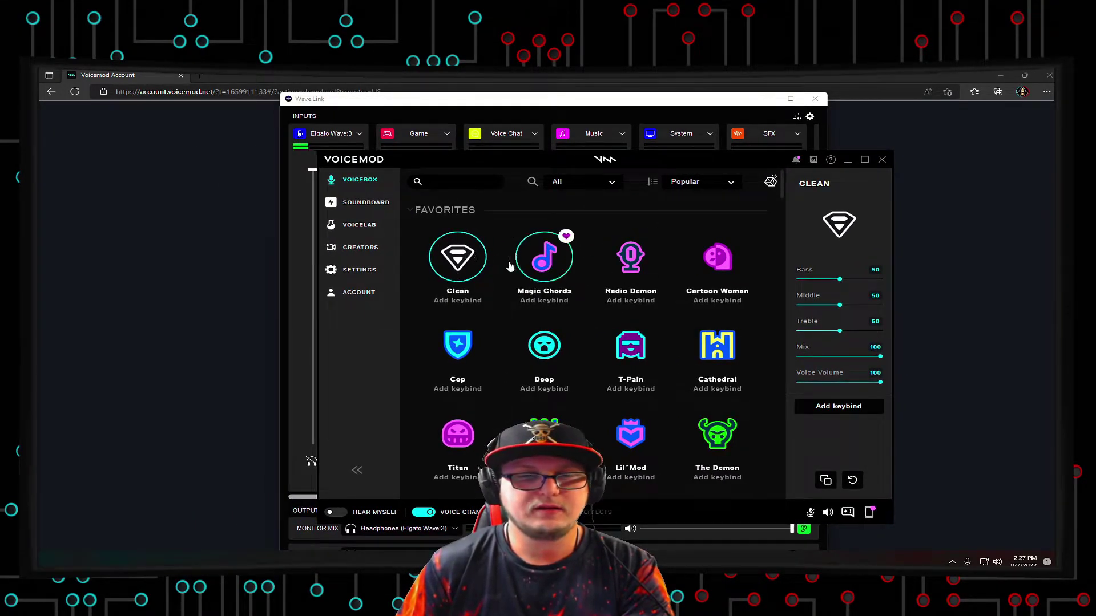
click(542, 264)
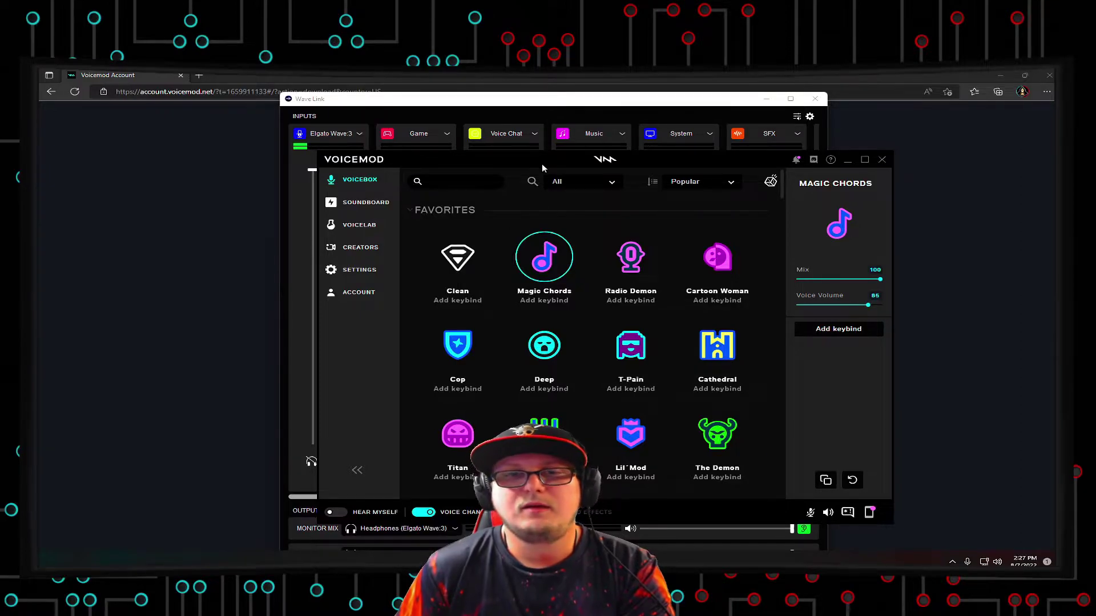
drag(543, 165, 570, 154)
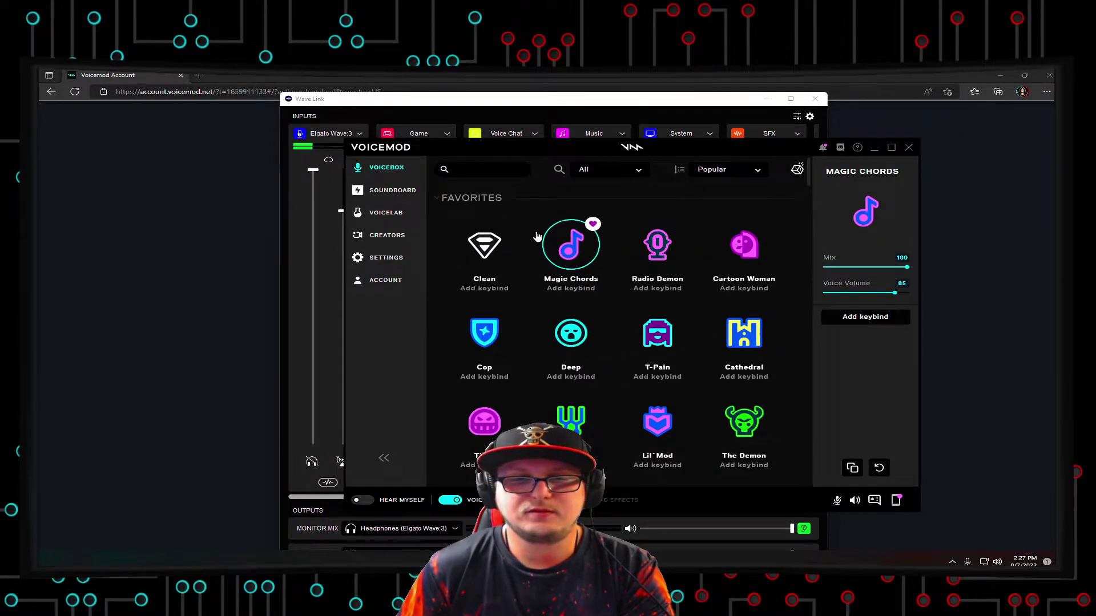
- Switch the Voicemod voice back to Clean and move its window out of the way
click(511, 240)
drag(549, 150, 466, 149)
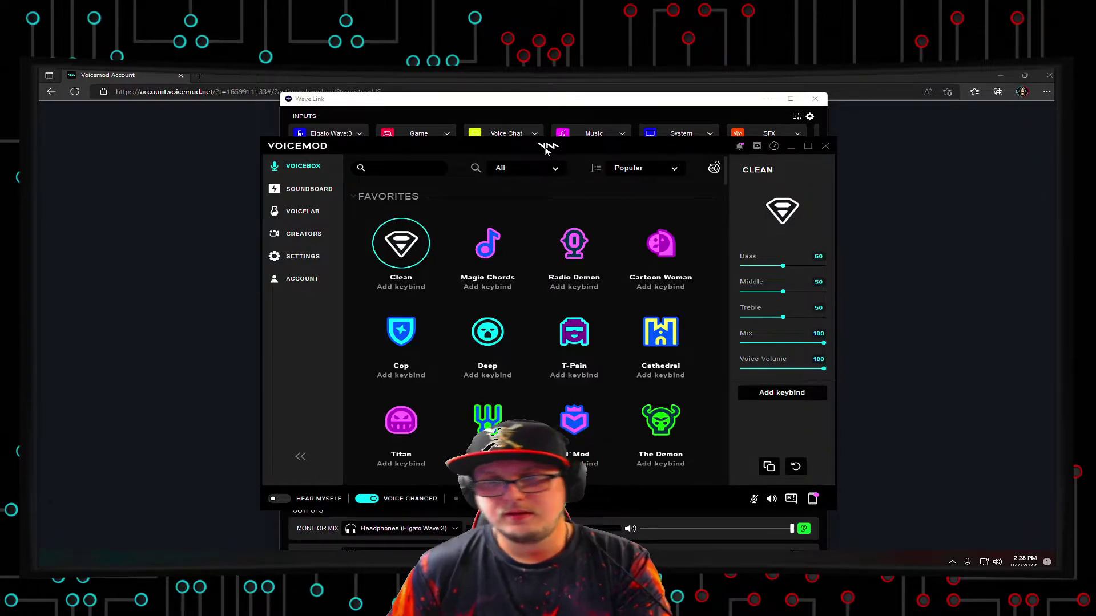
drag(546, 150, 1090, 150)
- Switch to Discord's voice settings and select the Voicemod virtual microphone as the input device
key(alt+Tab)
drag(638, 90, 501, 90)
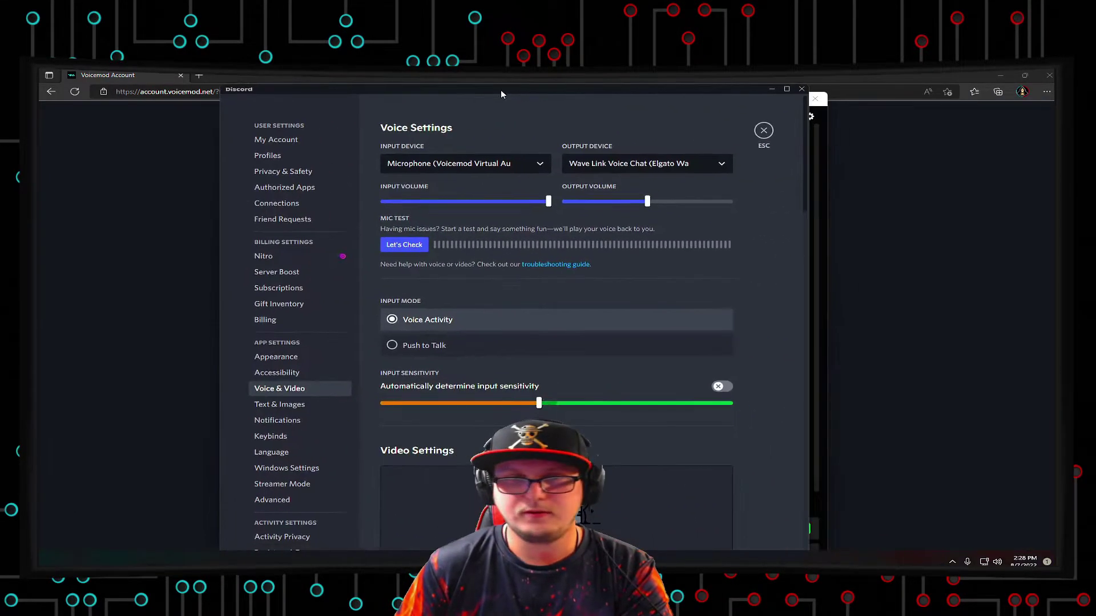
click(451, 167)
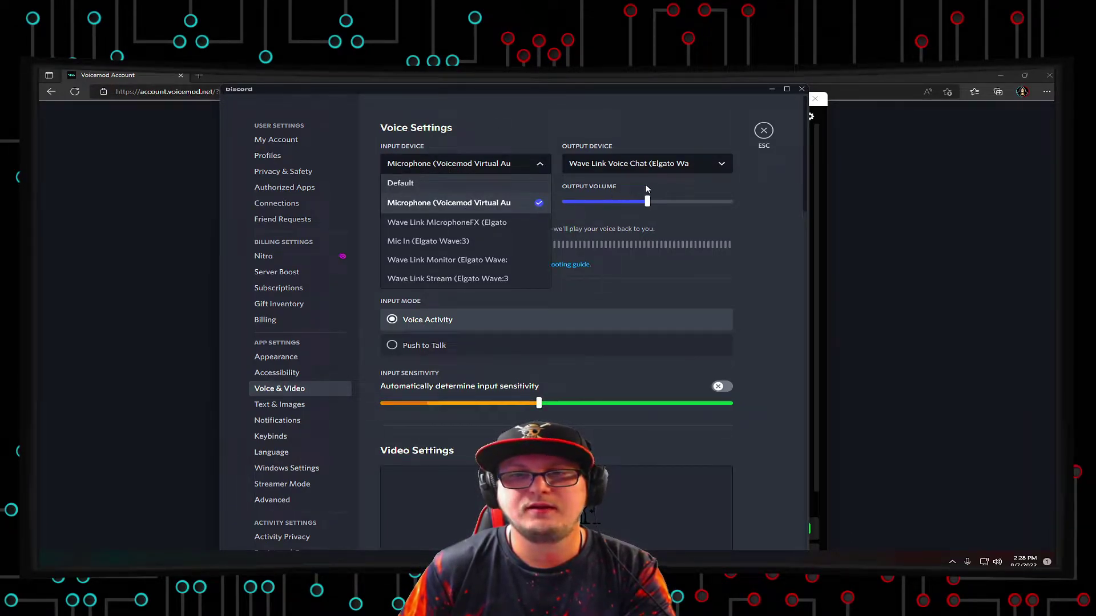
click(491, 205)
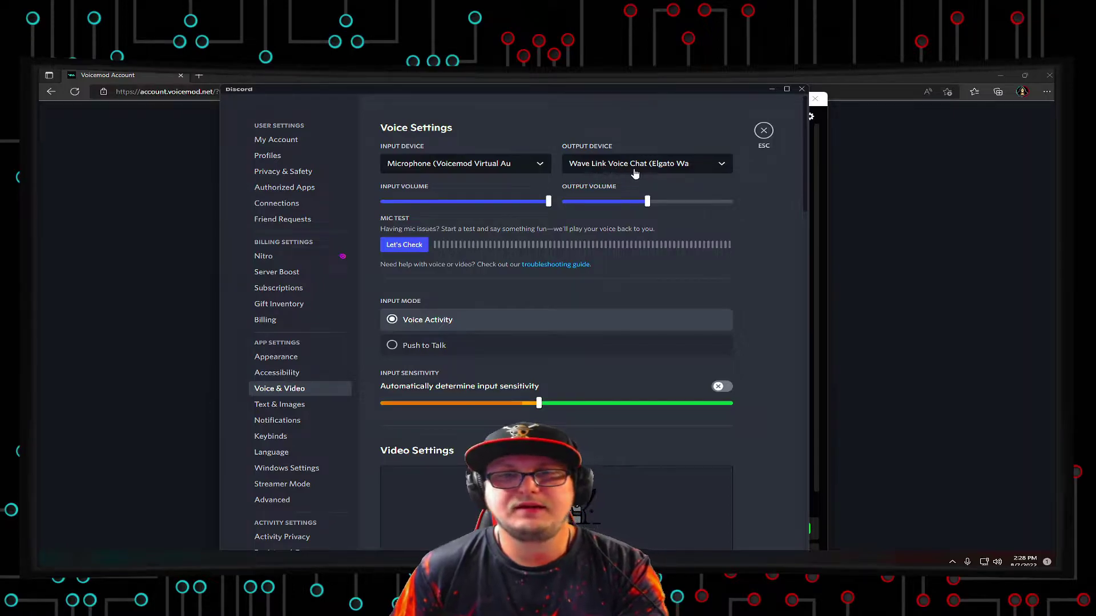
- Switch to Wave Link and raise the Voice Chat channel's monitor level slightly
key(alt+Tab)
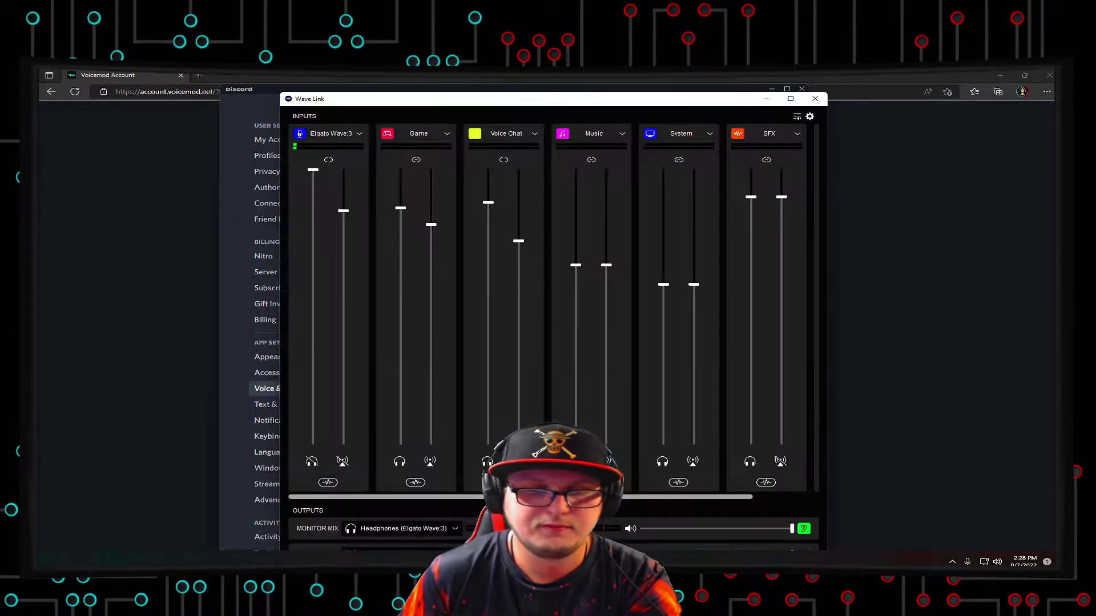
drag(588, 100, 402, 112)
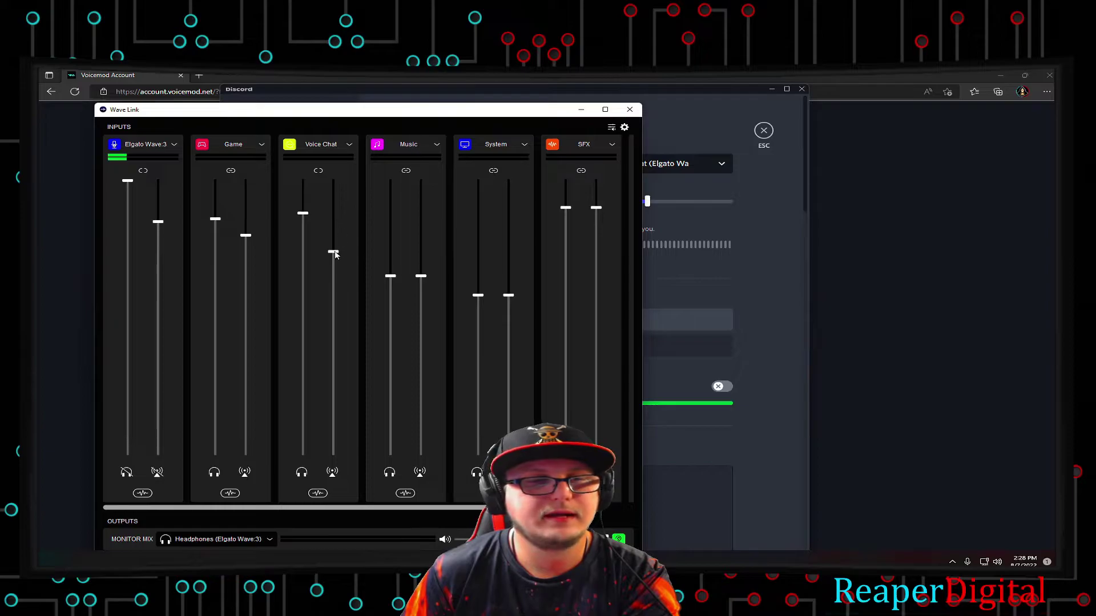
mouse_move(334, 252)
mouse_down()
mouse_move(335, 337)
mouse_move(334, 220)
mouse_move(333, 264)
mouse_move(334, 255)
mouse_up()
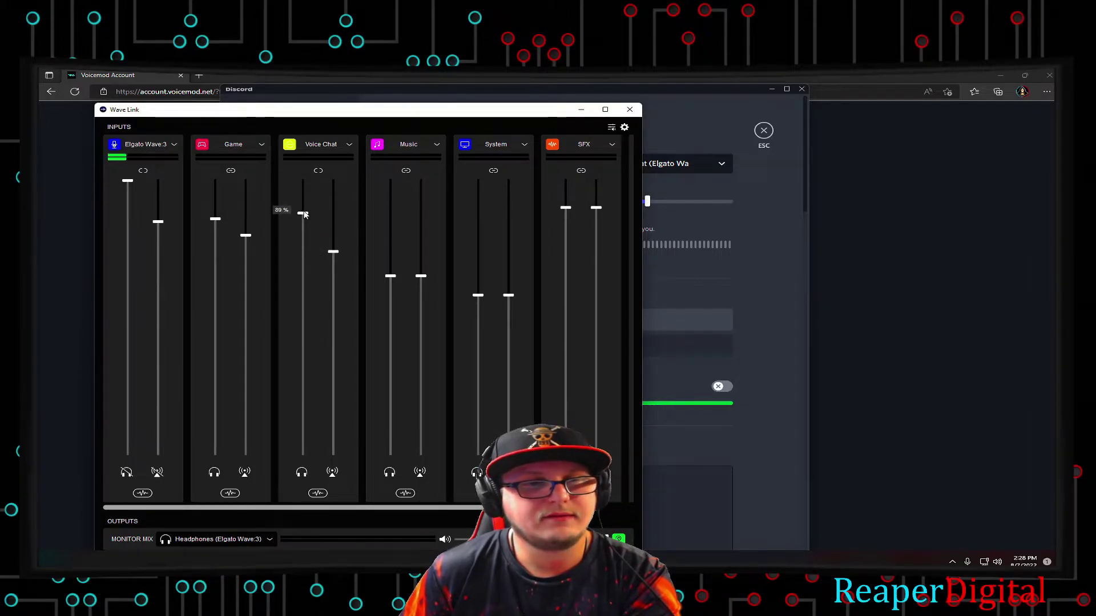
mouse_move(303, 215)
mouse_down()
mouse_move(305, 264)
mouse_move(304, 213)
mouse_up()
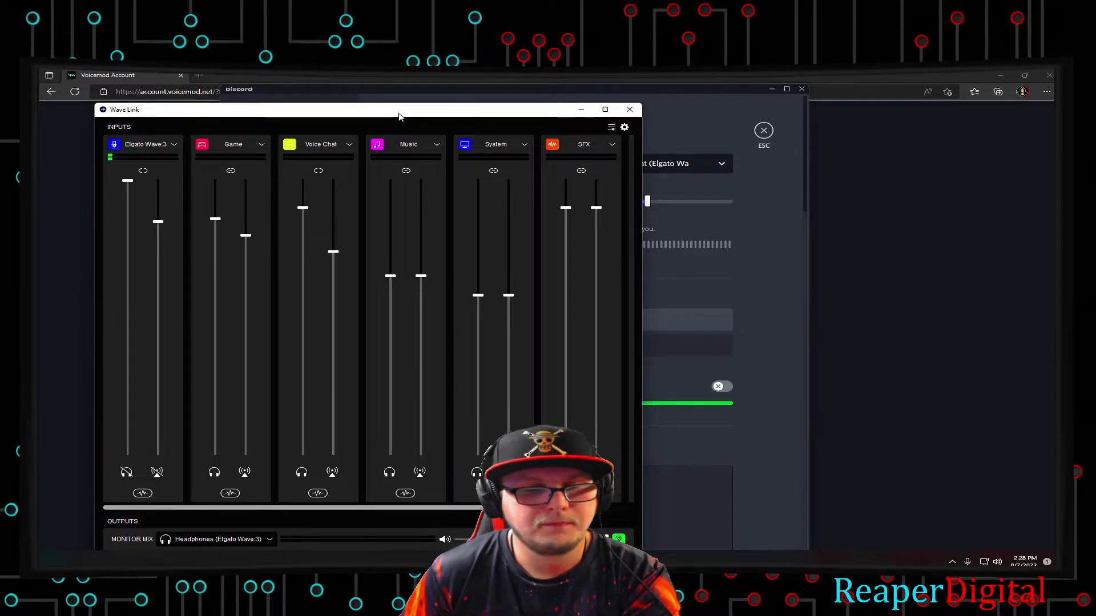
drag(399, 117, 458, 93)
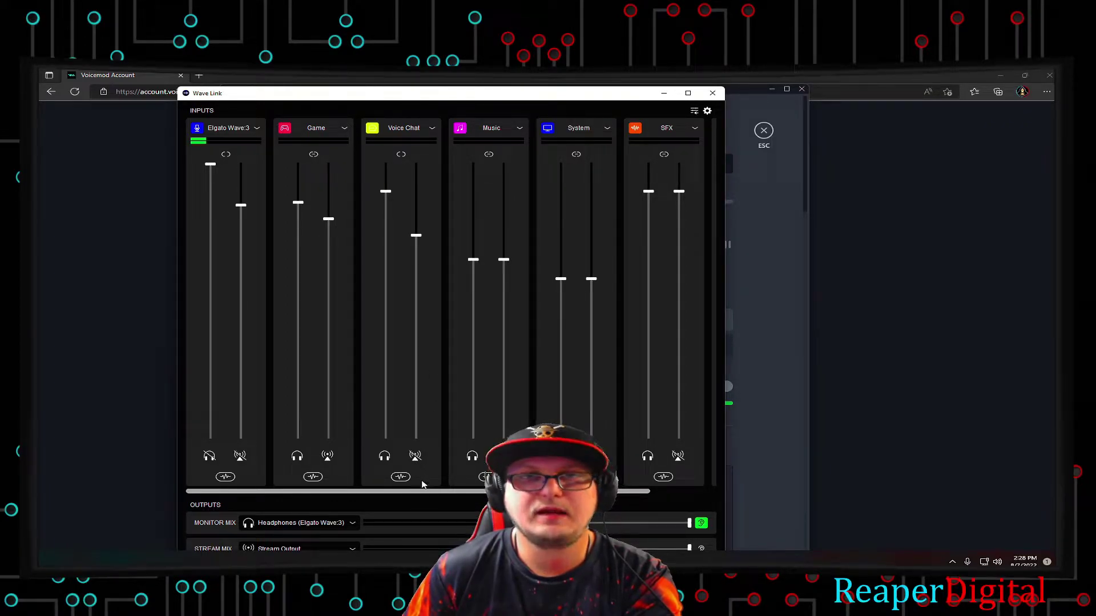
click(415, 456)
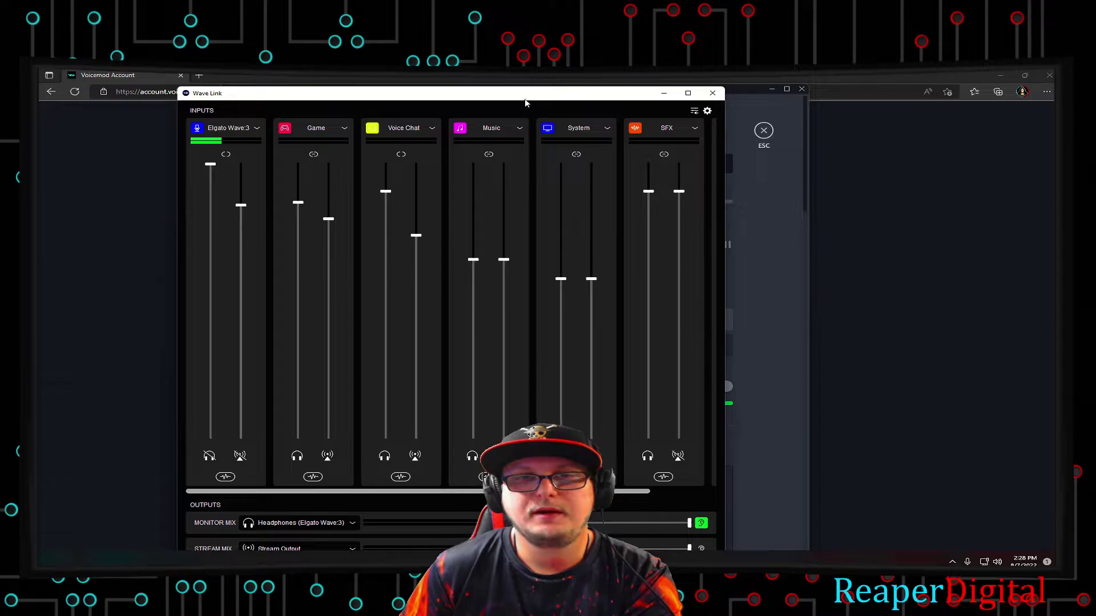
- Move Wave Link aside and review Discord's voice settings, including noise suppression, echo cancellation, noise reduction, automatic gain control and attenuation
drag(525, 103, 1056, 106)
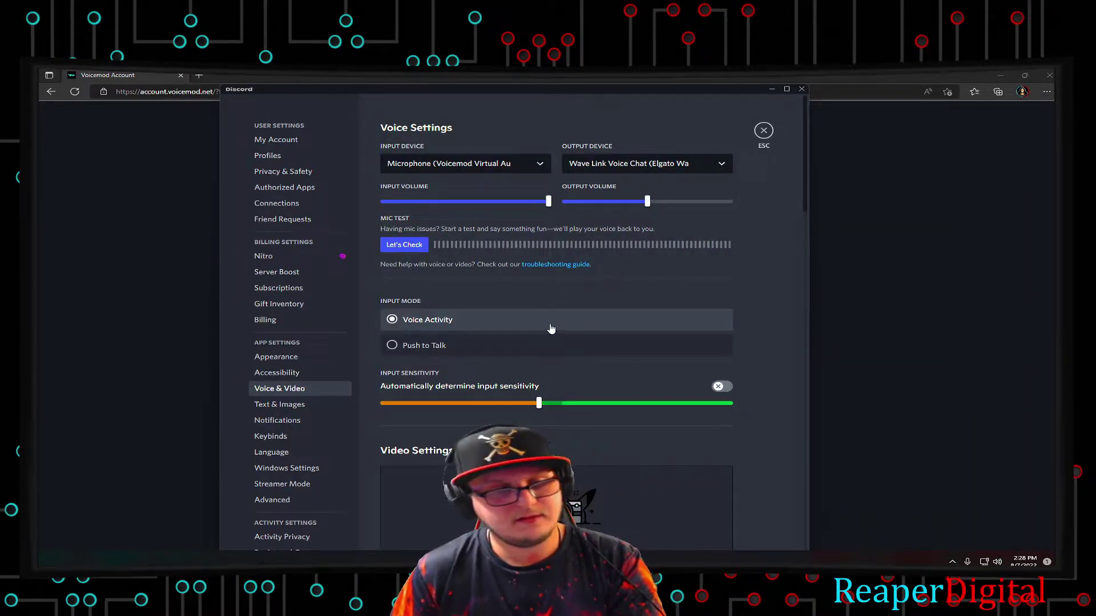
scroll(440, 345, down, 1)
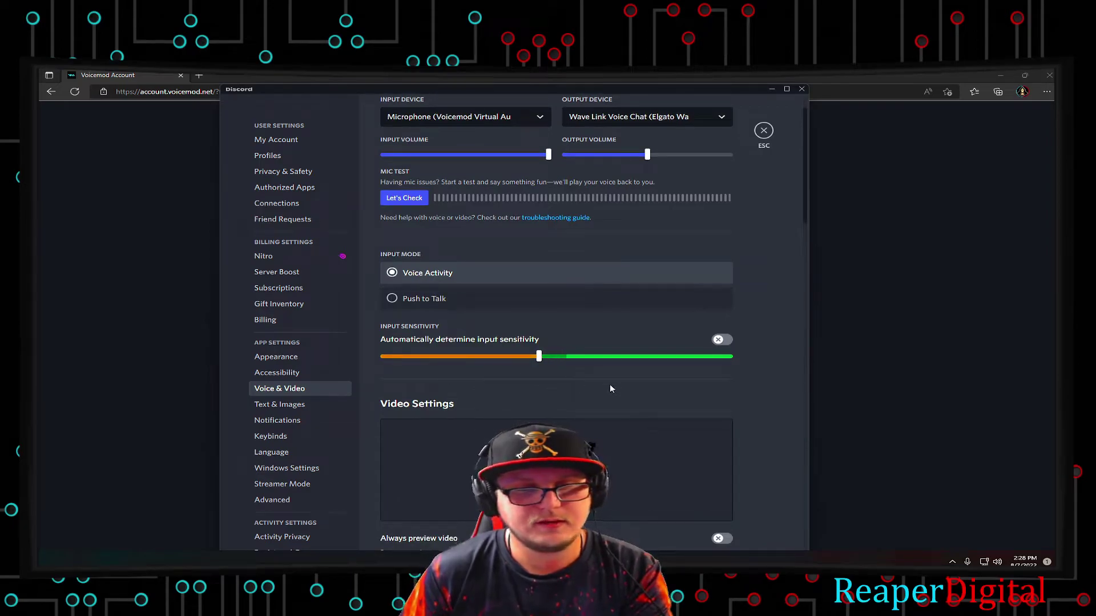
scroll(607, 390, down, 7)
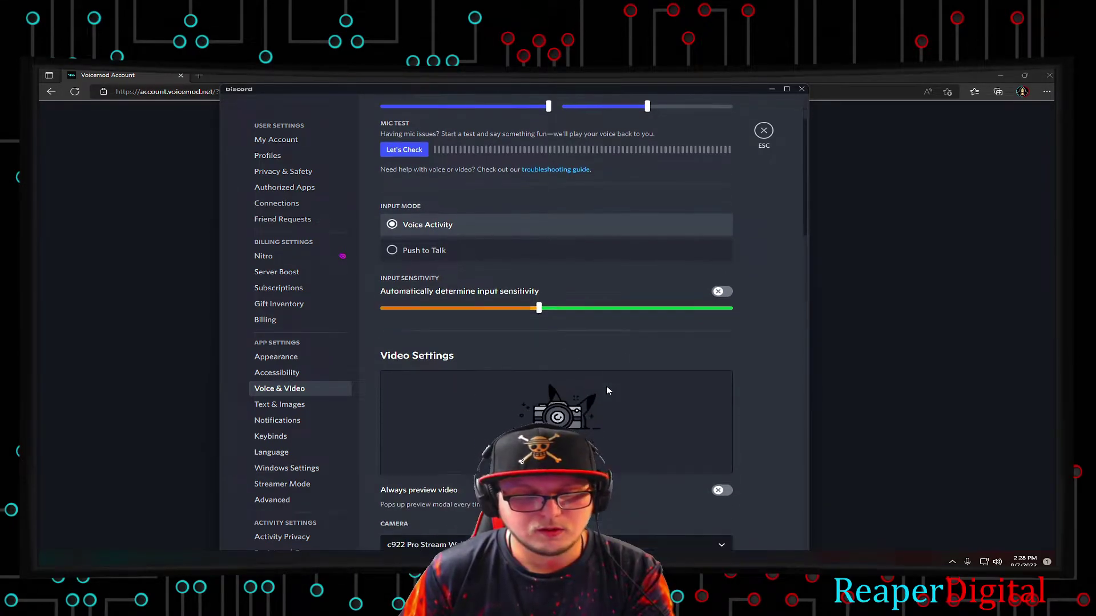
scroll(607, 390, down, 8)
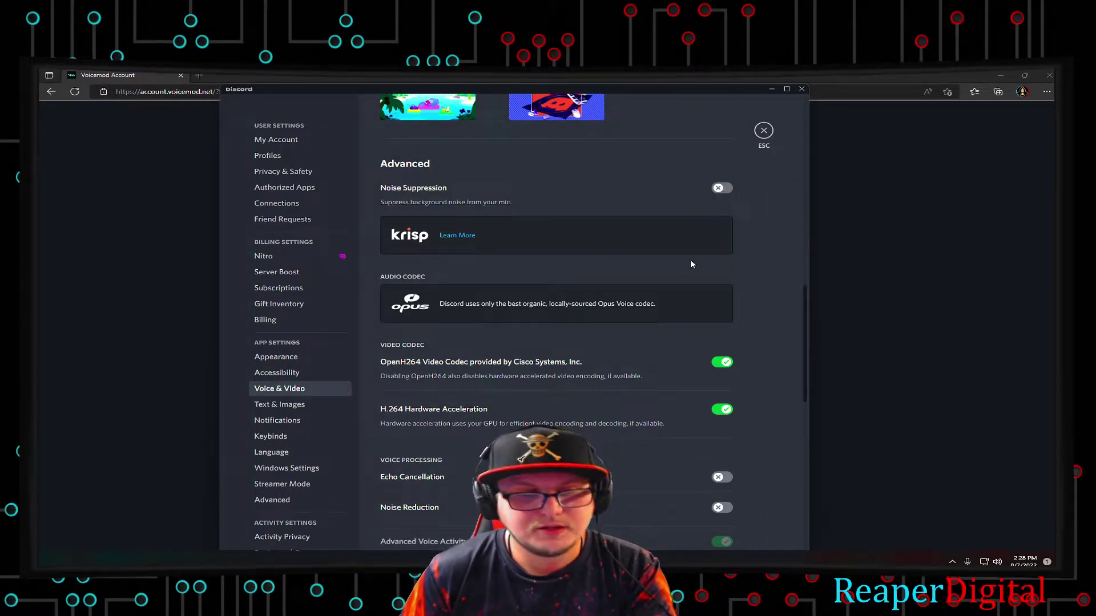
scroll(689, 260, down, 3)
scroll(680, 269, down, 1)
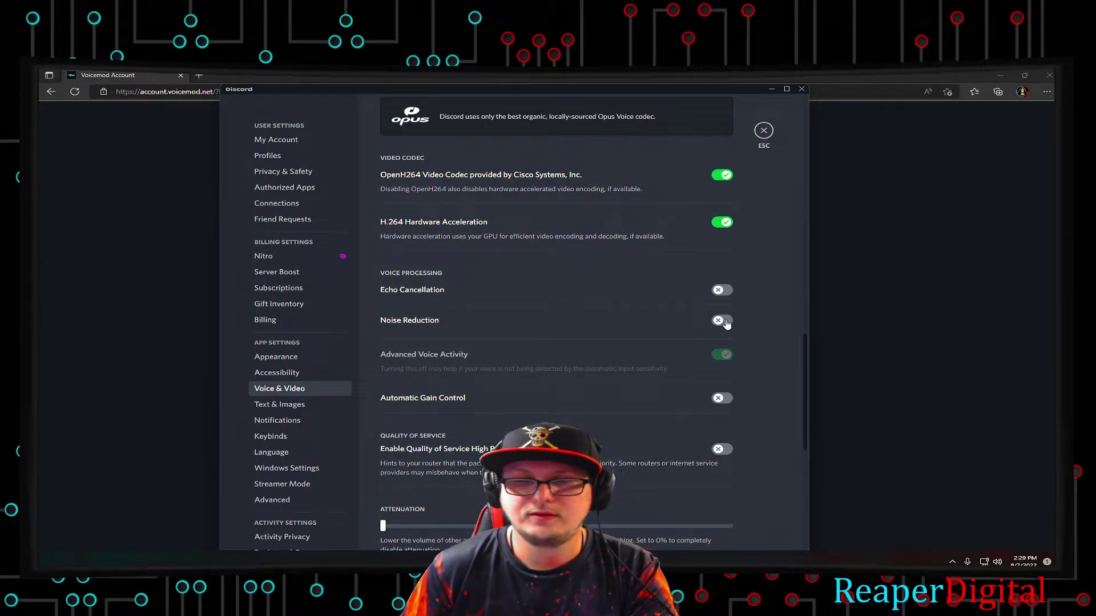
scroll(730, 321, down, 1)
scroll(726, 324, down, 1)
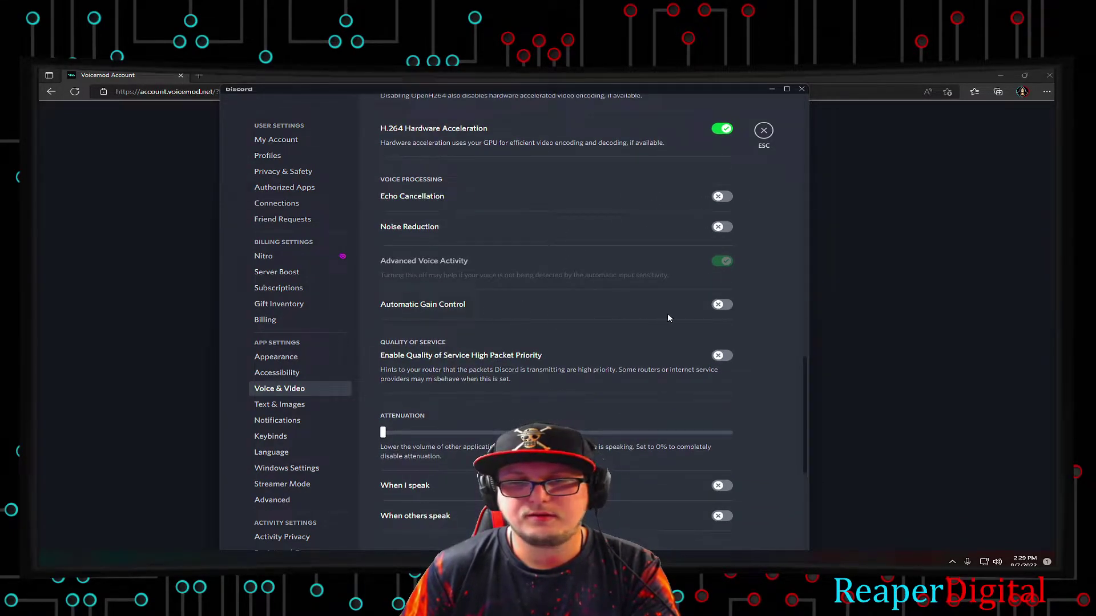
scroll(726, 311, down, 1)
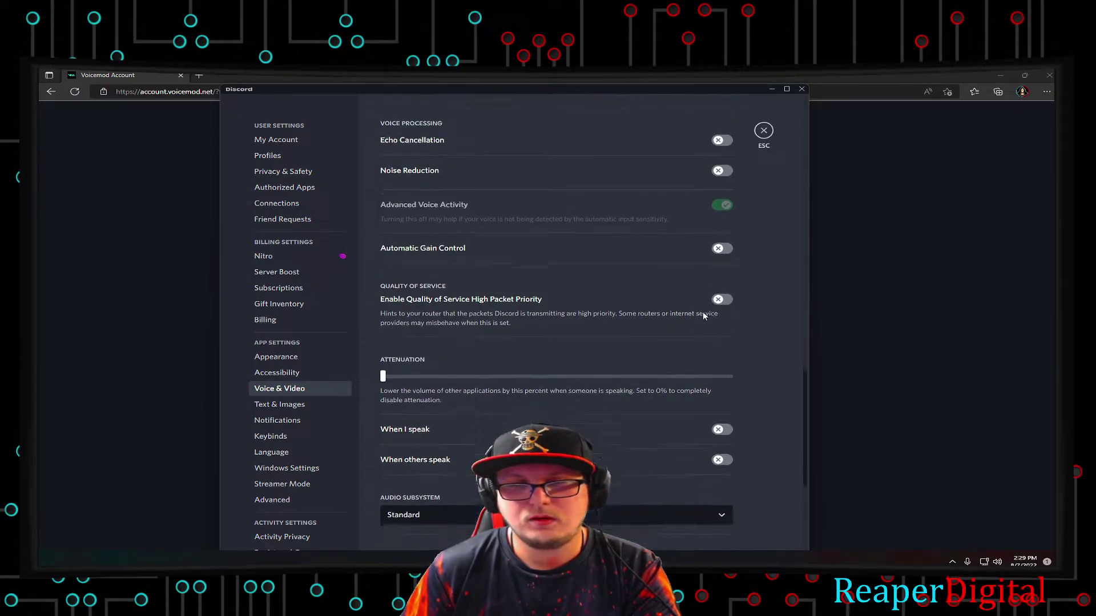
scroll(656, 314, down, 1)
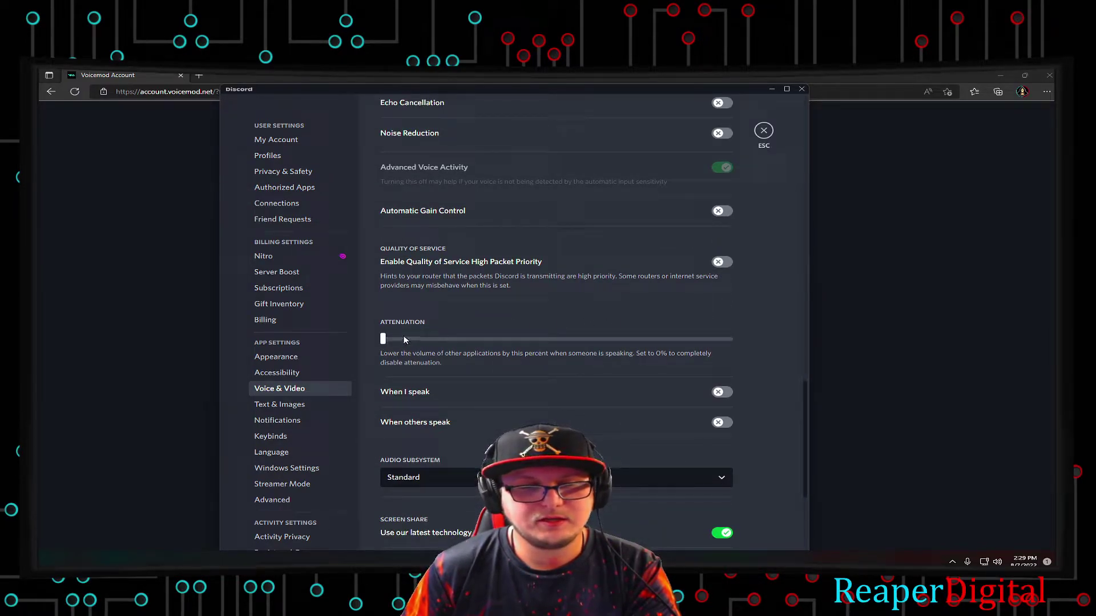
scroll(519, 345, down, 2)
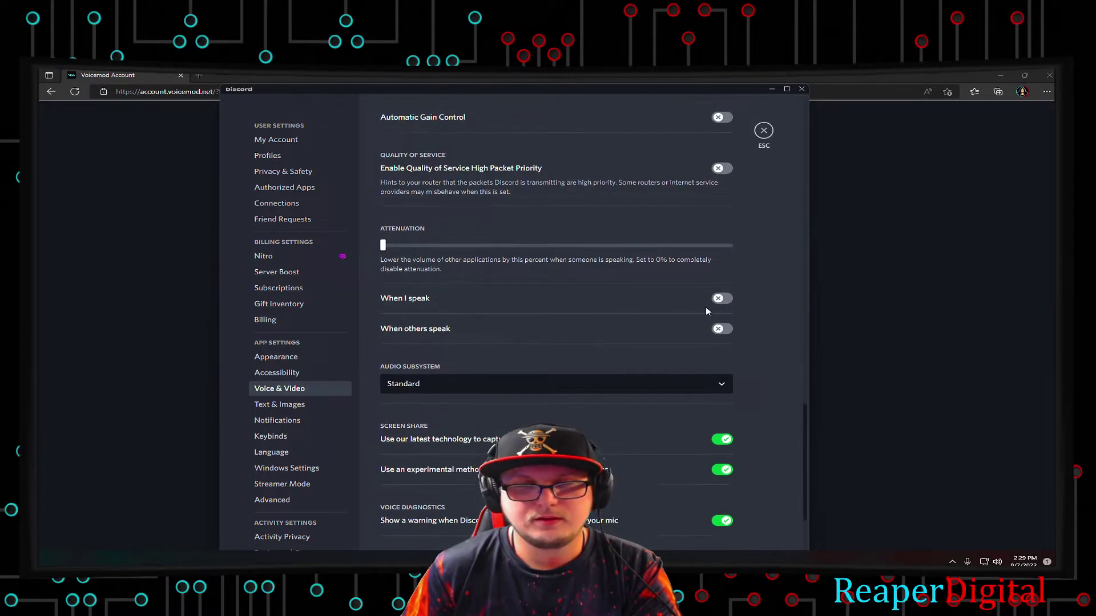
scroll(742, 337, down, 4)
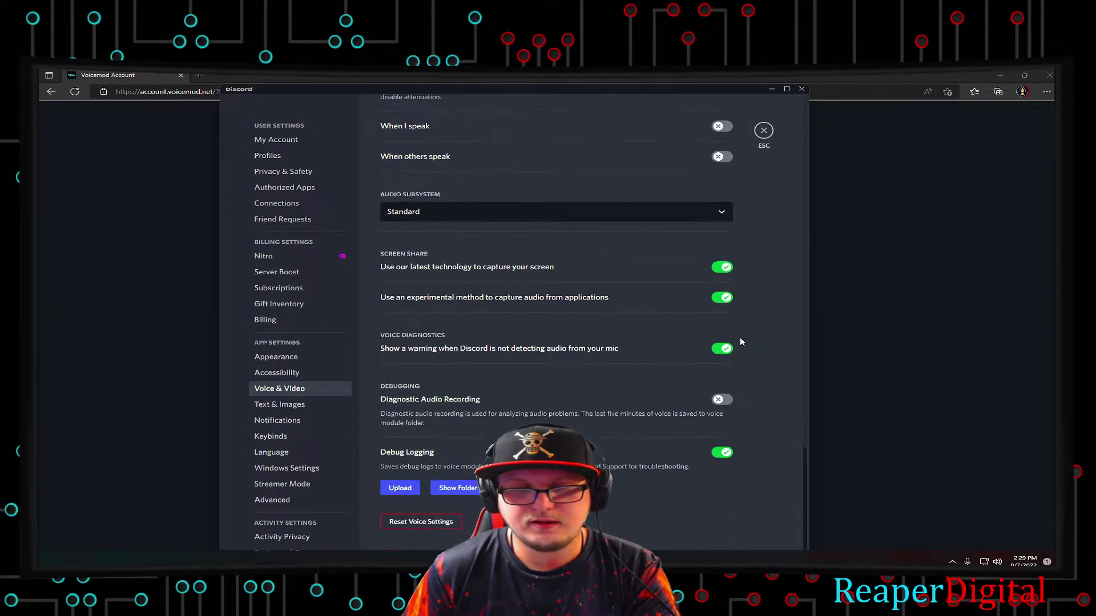
scroll(654, 397, up, 15)
scroll(587, 343, up, 5)
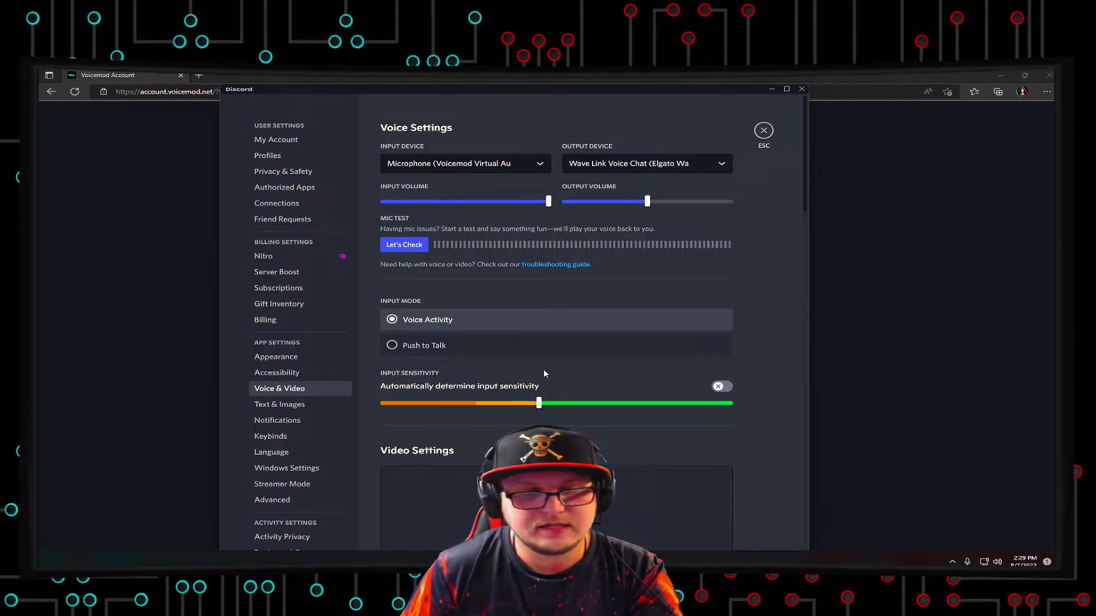
- Check Discord's manual input sensitivity threshold and move its window out of the way
scroll(542, 369, down, 1)
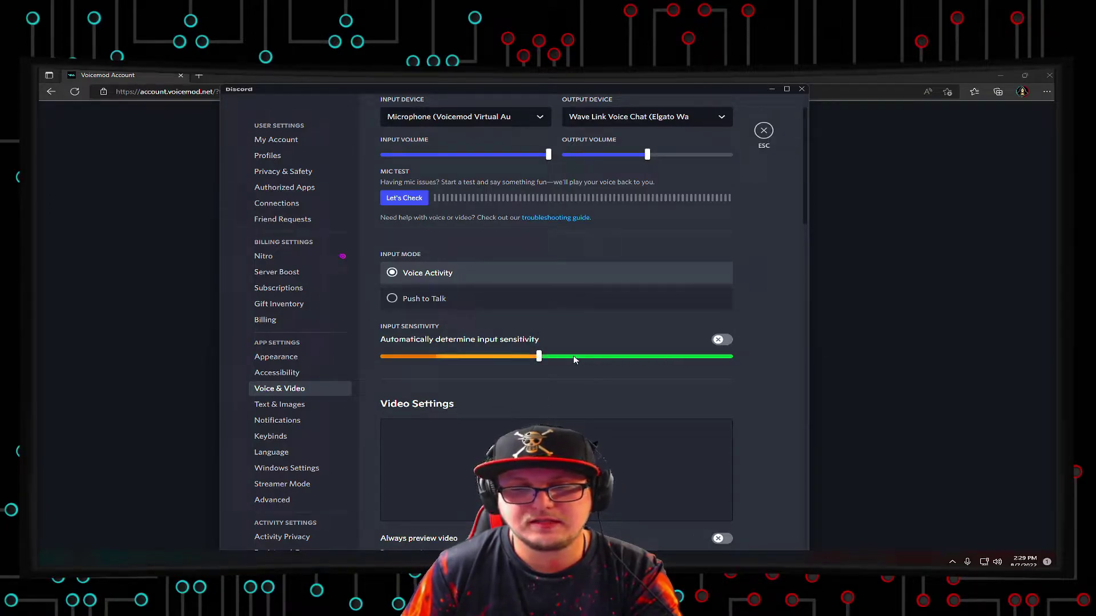
mouse_move(537, 359)
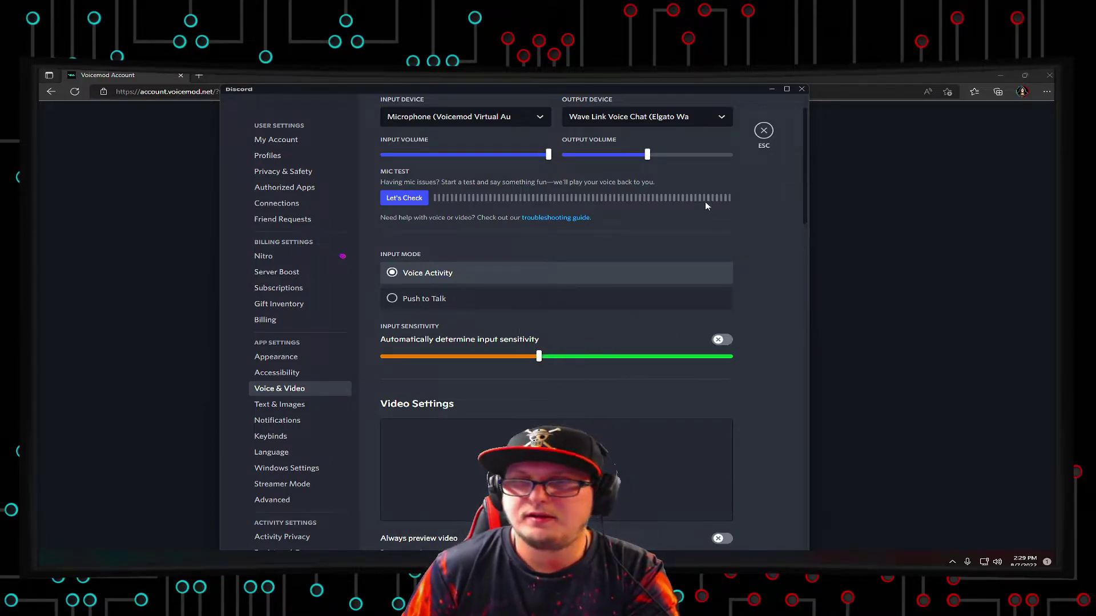
drag(718, 91, 752, 96)
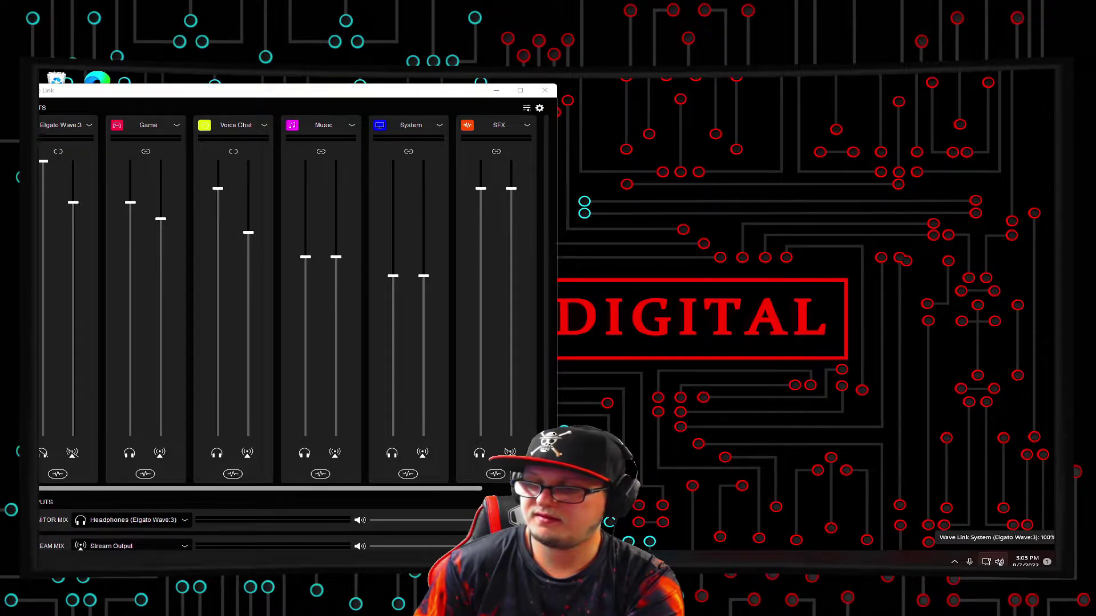
- Check the system input device choices in the Windows volume mixer, close it and move the Wave Link window
right_click(1000, 561)
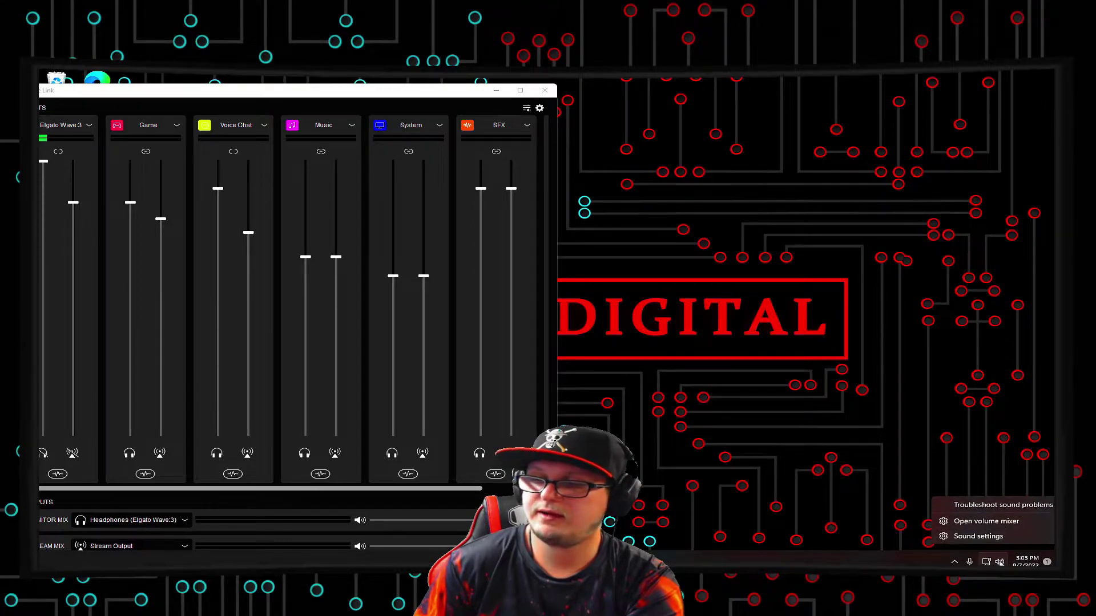
click(986, 521)
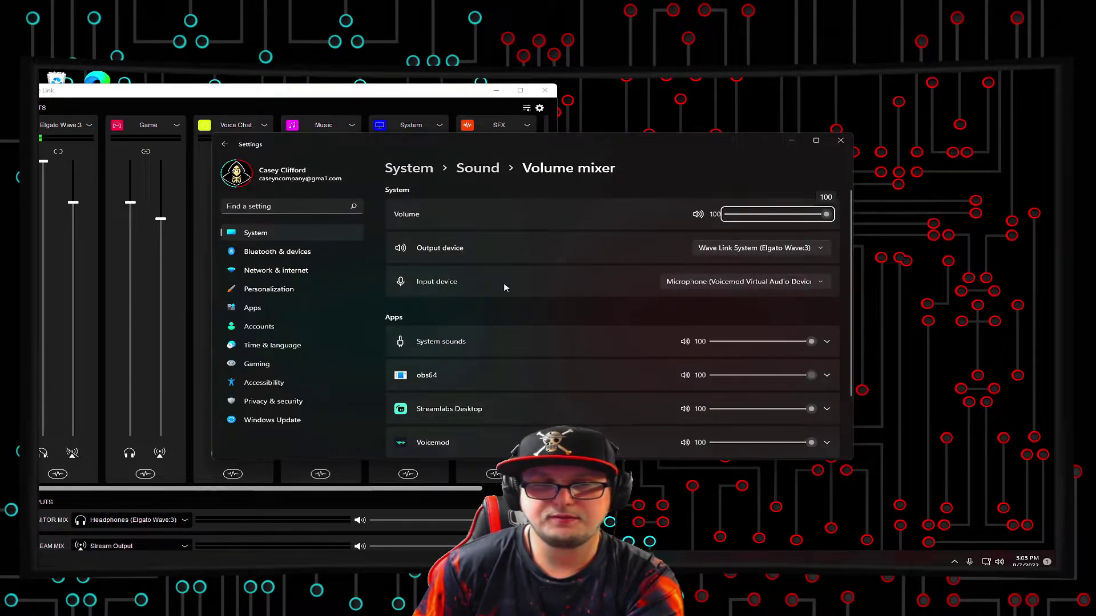
click(751, 288)
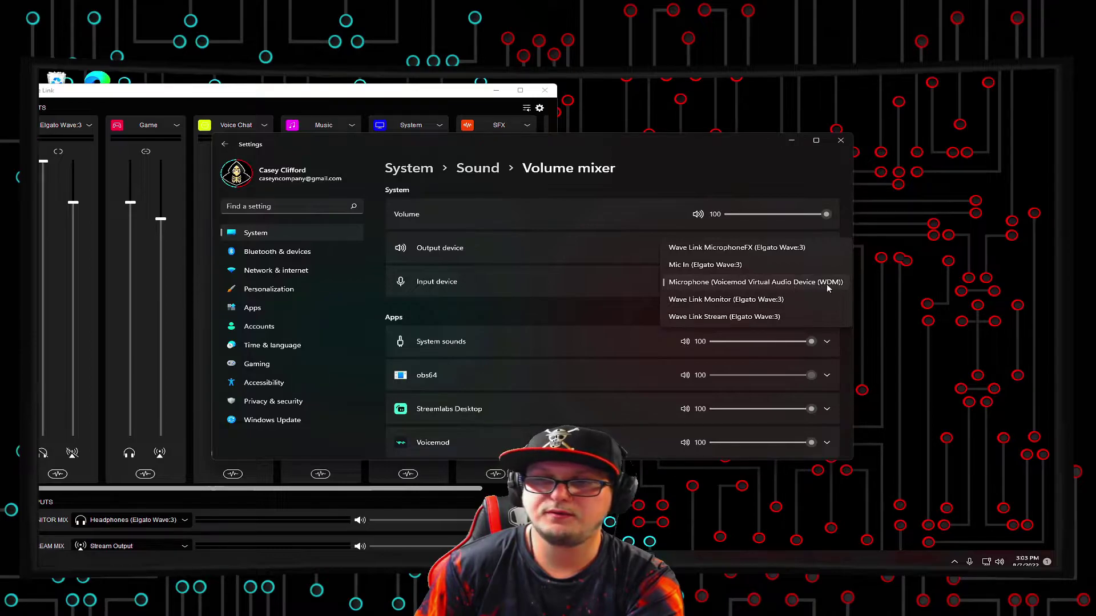
click(597, 290)
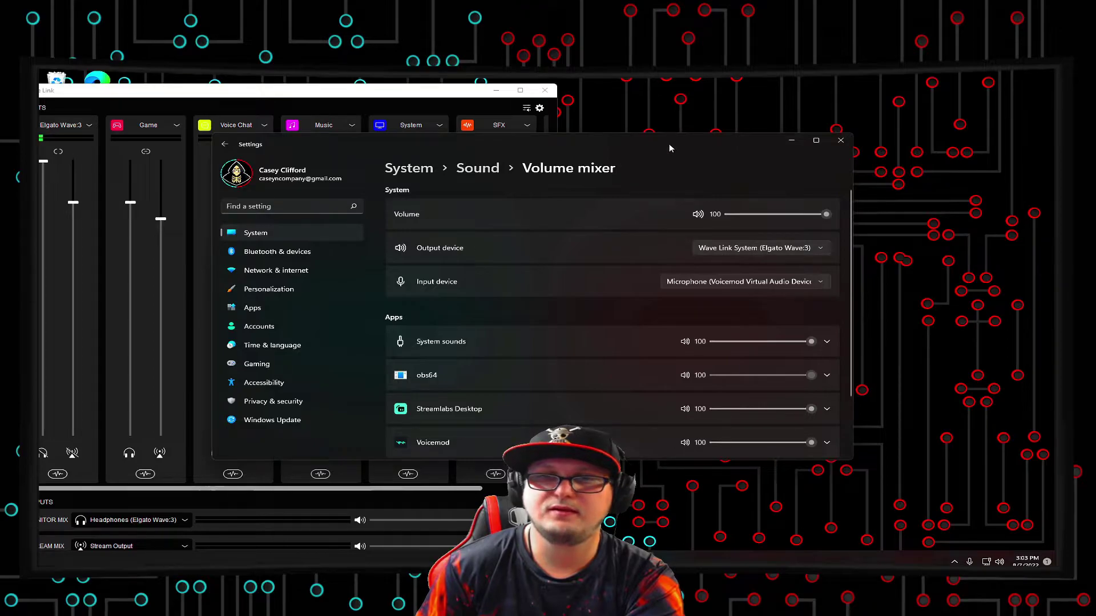
click(840, 140)
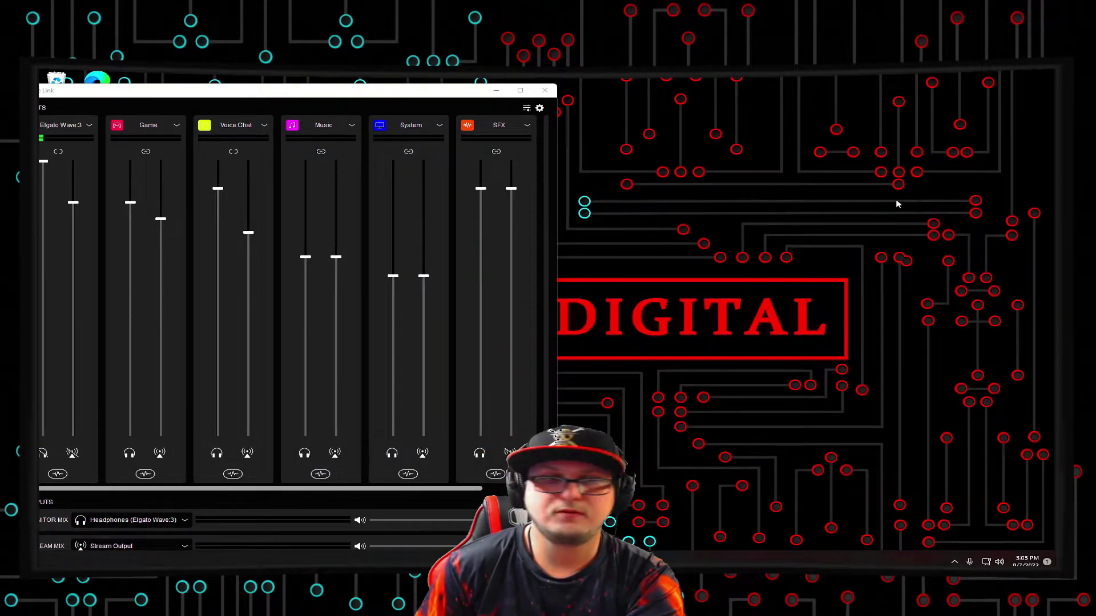
drag(350, 95, 565, 90)
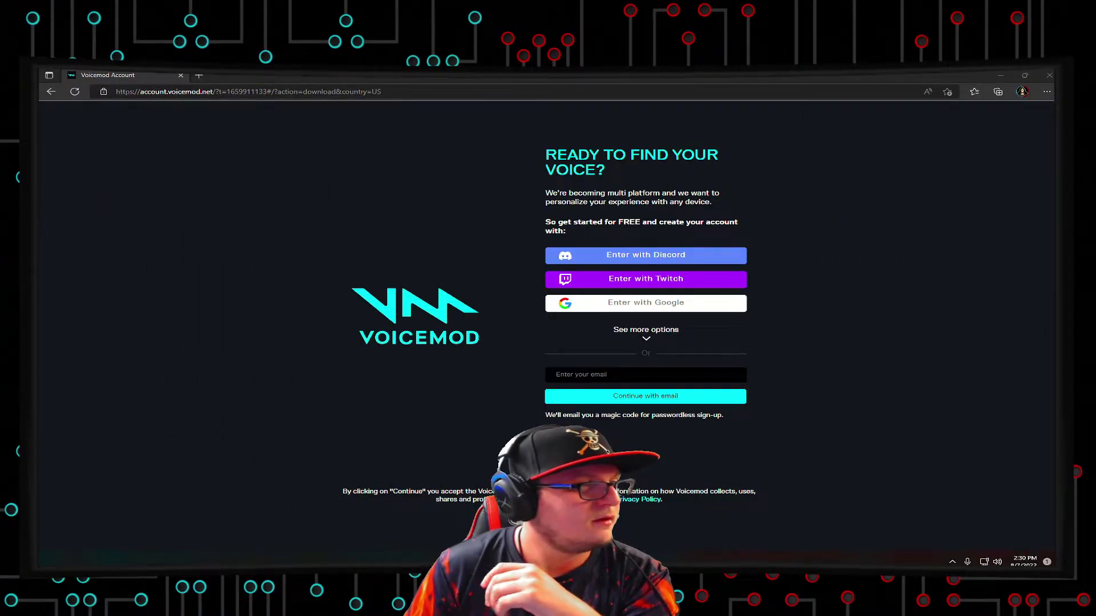
- Switch to Streamlabs Desktop, maximize it, open its audio settings and move the settings window aside
key(alt+Tab)
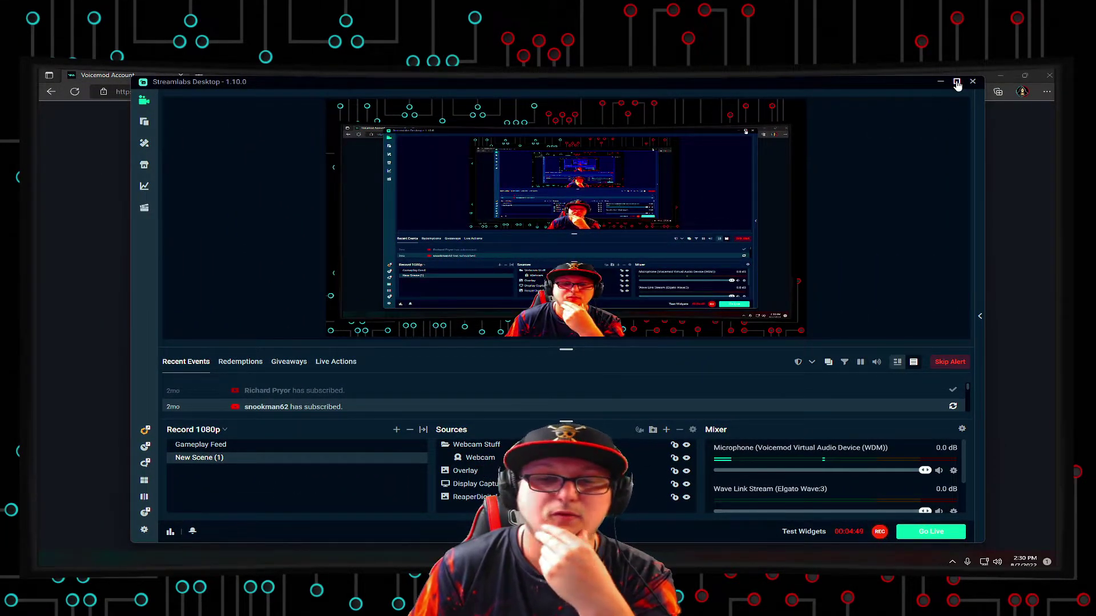
click(957, 83)
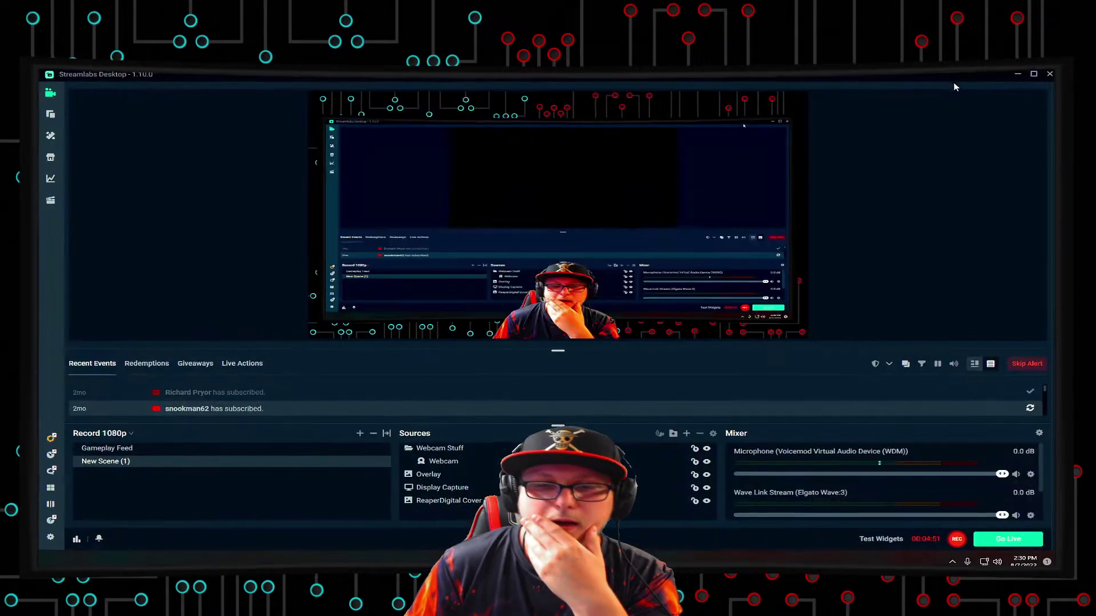
click(50, 539)
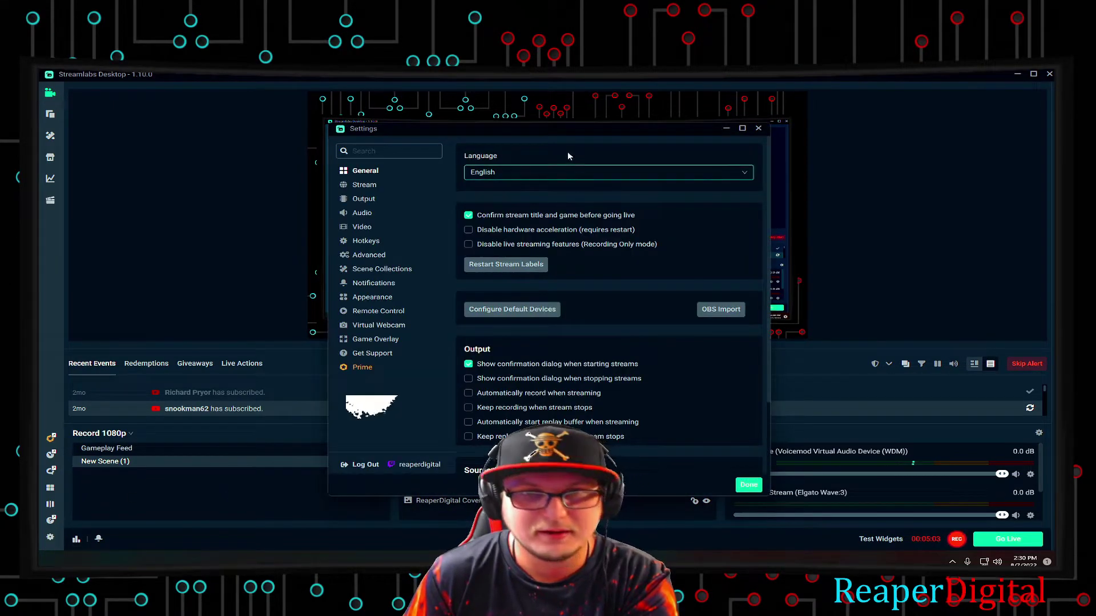
drag(568, 144, 450, 117)
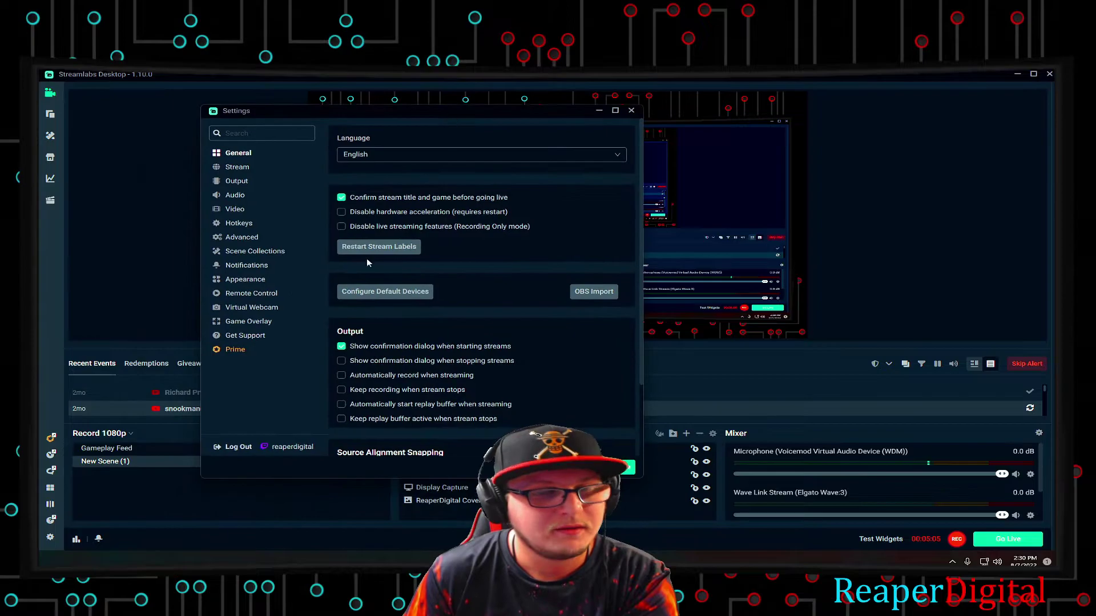
click(234, 196)
drag(394, 113, 316, 103)
- Select Microphone (Voicemod Virtual Audio Device (WDM)) as Mic/Auxiliary Device 1 and finish the audio settings
click(285, 293)
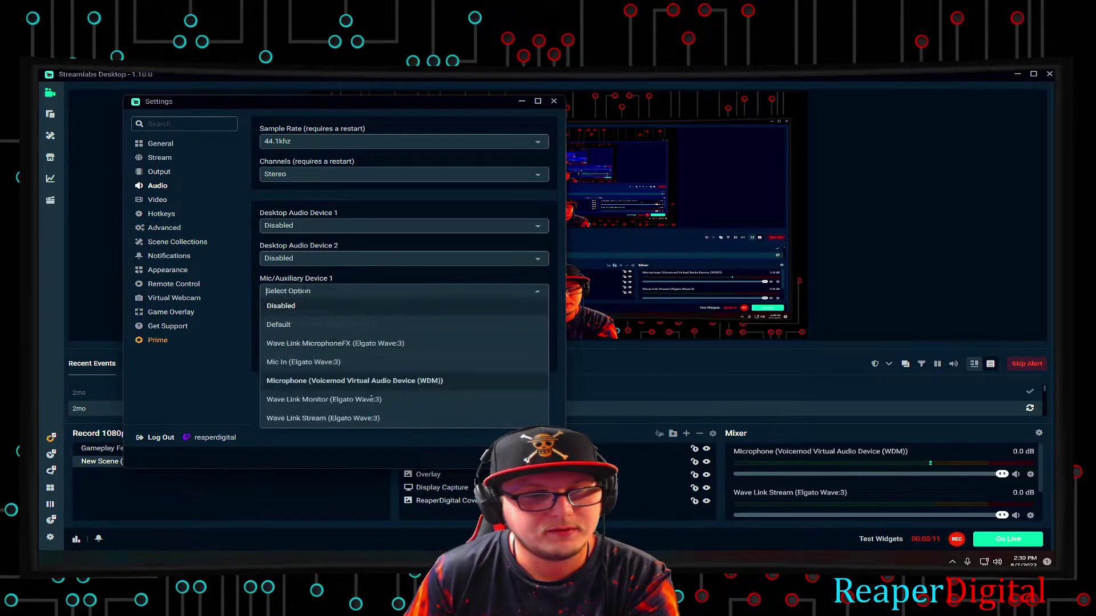
click(330, 286)
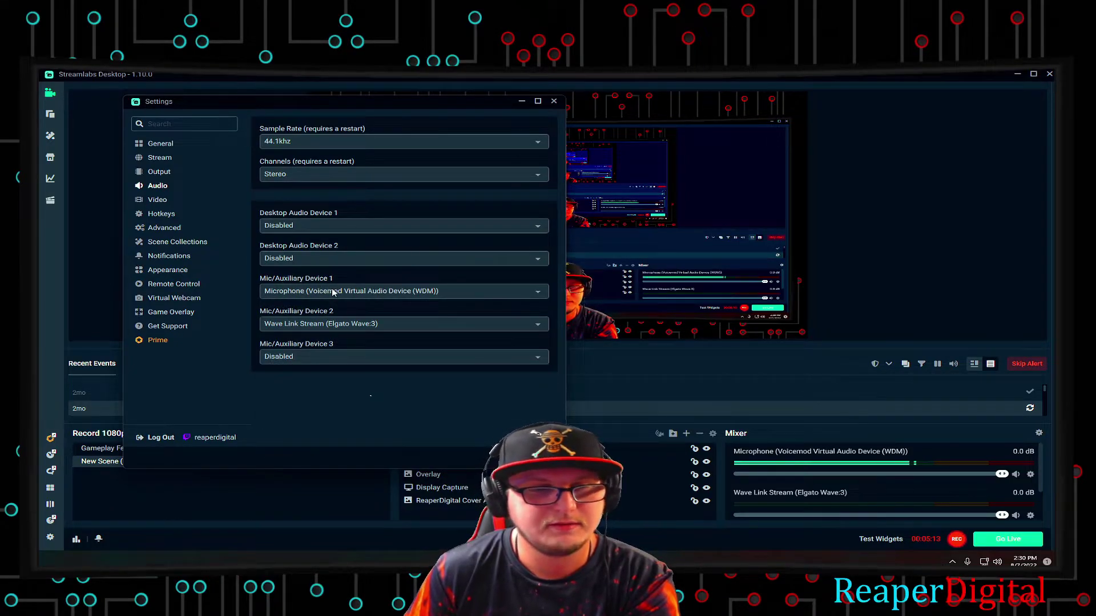
click(329, 290)
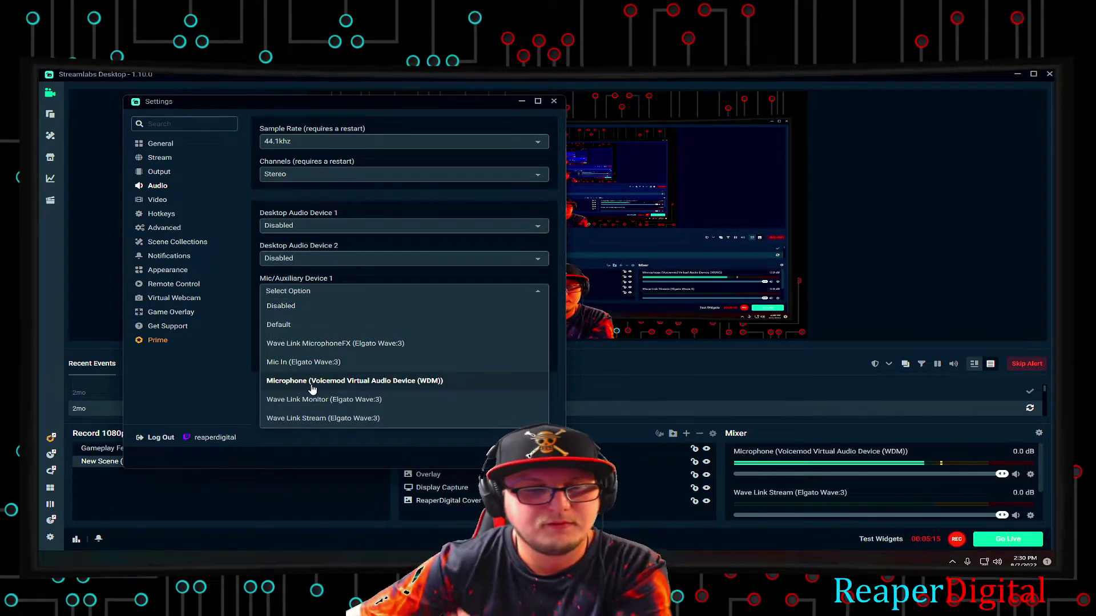
click(408, 382)
click(541, 437)
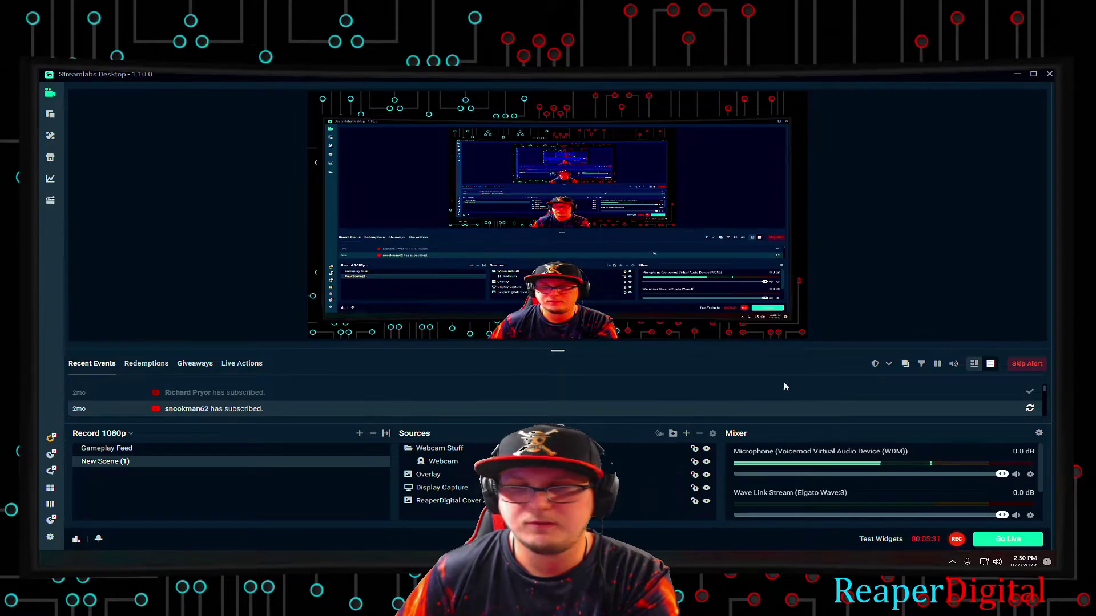
- Switch to Voicemod, view the Soundboard and move its window off the screen
key(alt+Tab)
drag(672, 158, 567, 120)
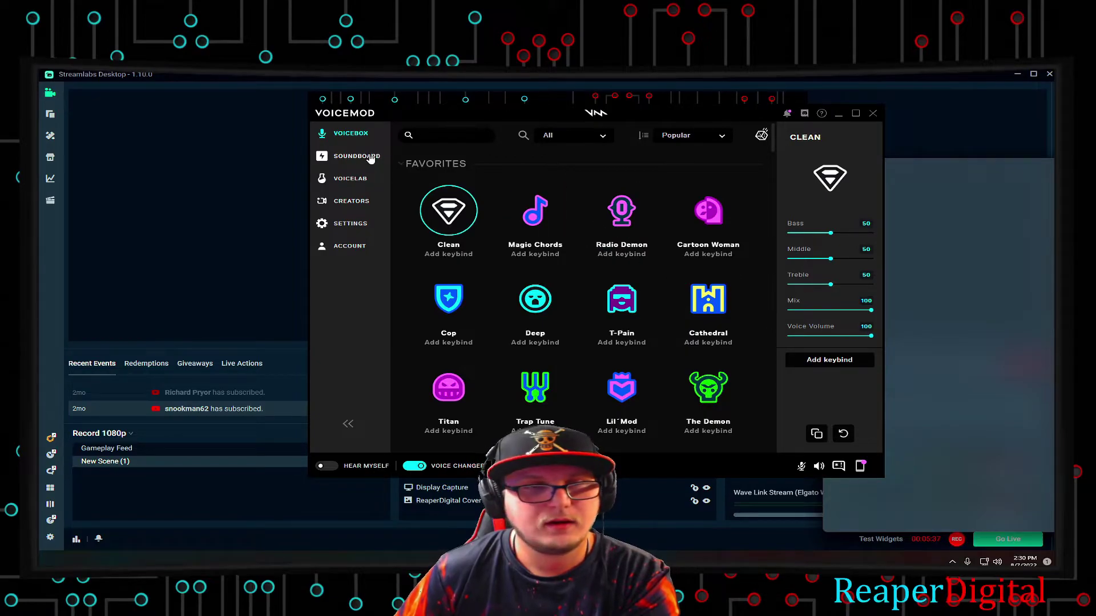
click(349, 158)
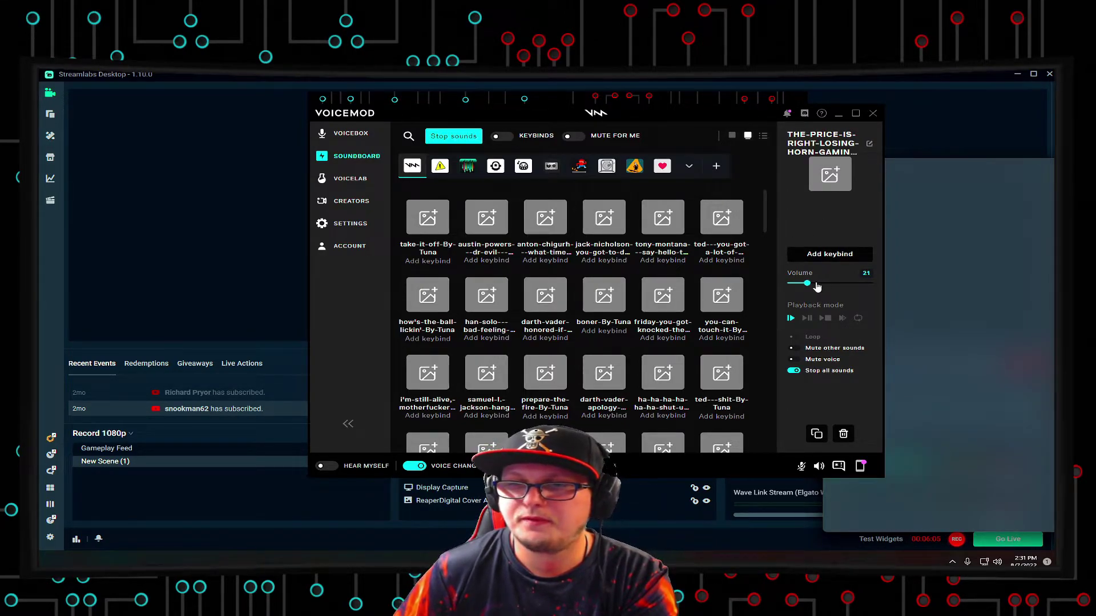
drag(600, 116, 1095, 157)
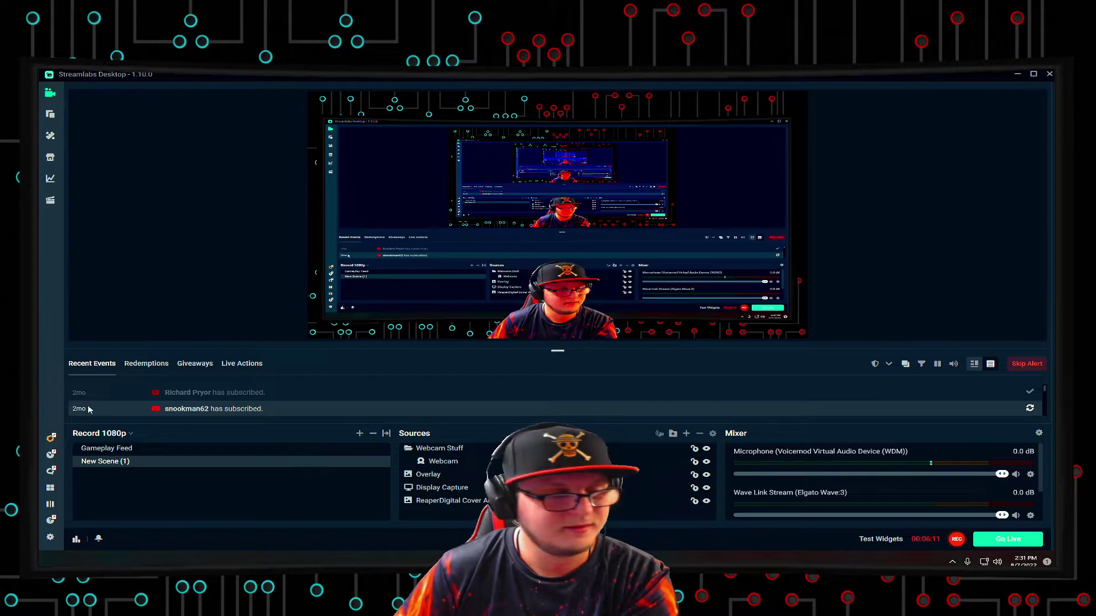
- Reopen the Streamlabs Desktop audio settings, check the Mic/Auxiliary Device 2 selection and reposition the settings window
click(50, 537)
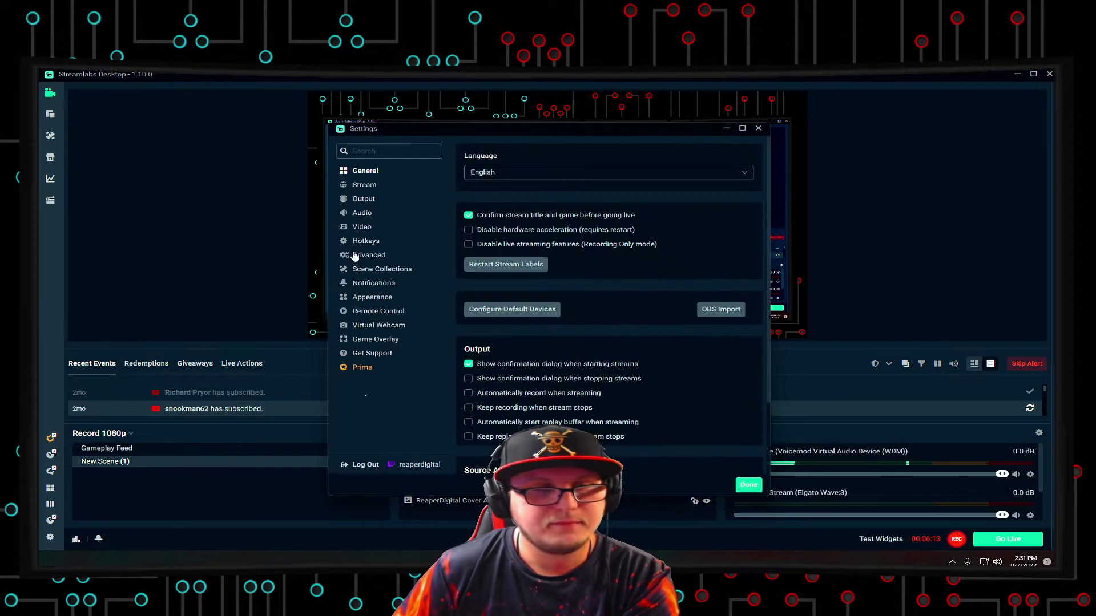
click(361, 214)
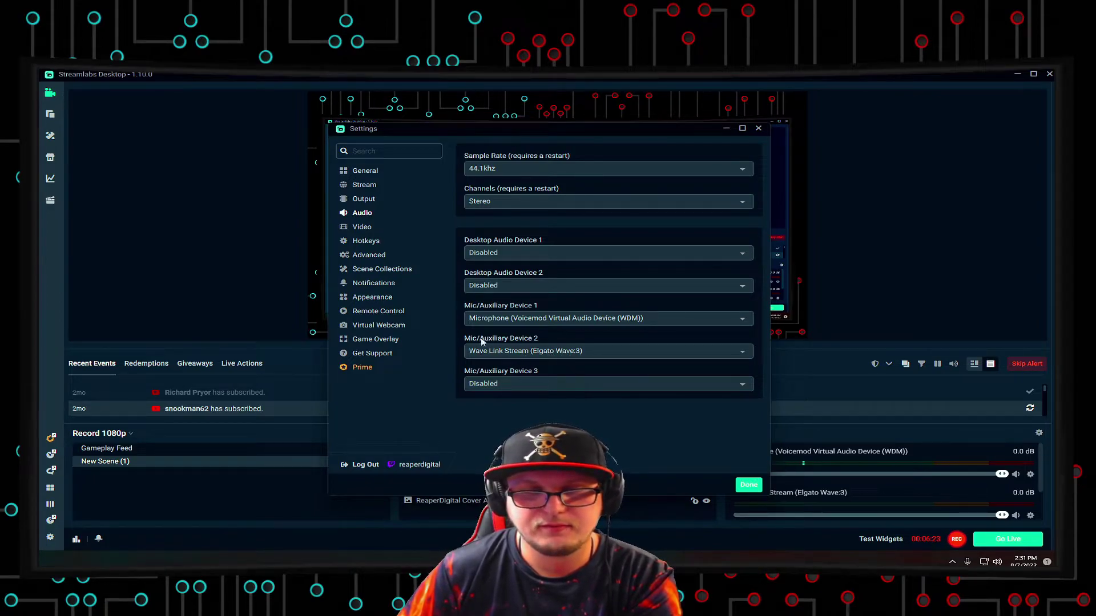
click(522, 353)
click(538, 335)
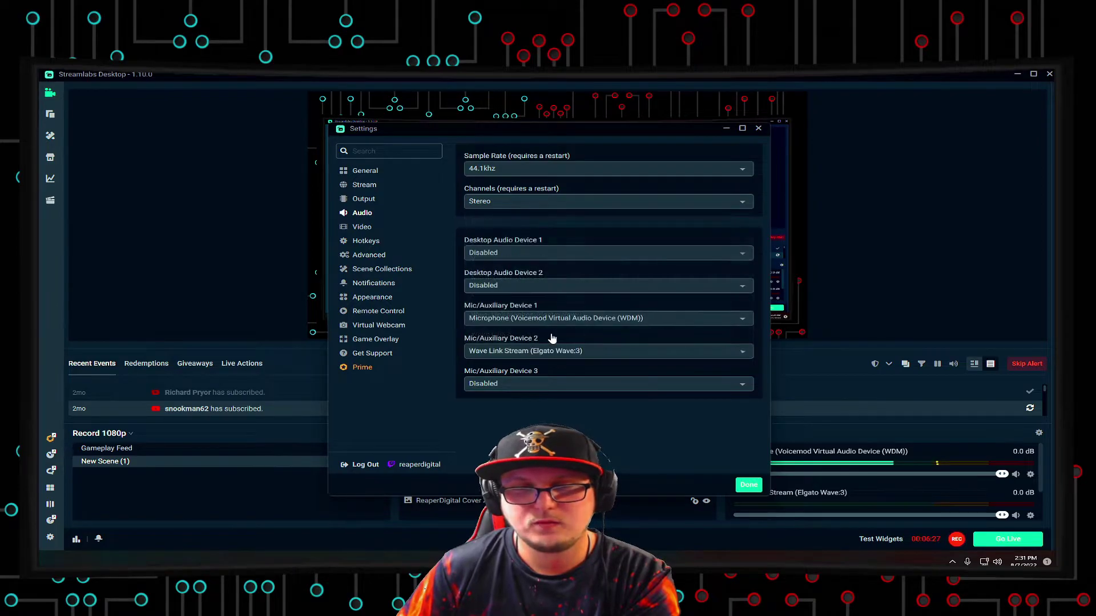
drag(646, 131, 547, 148)
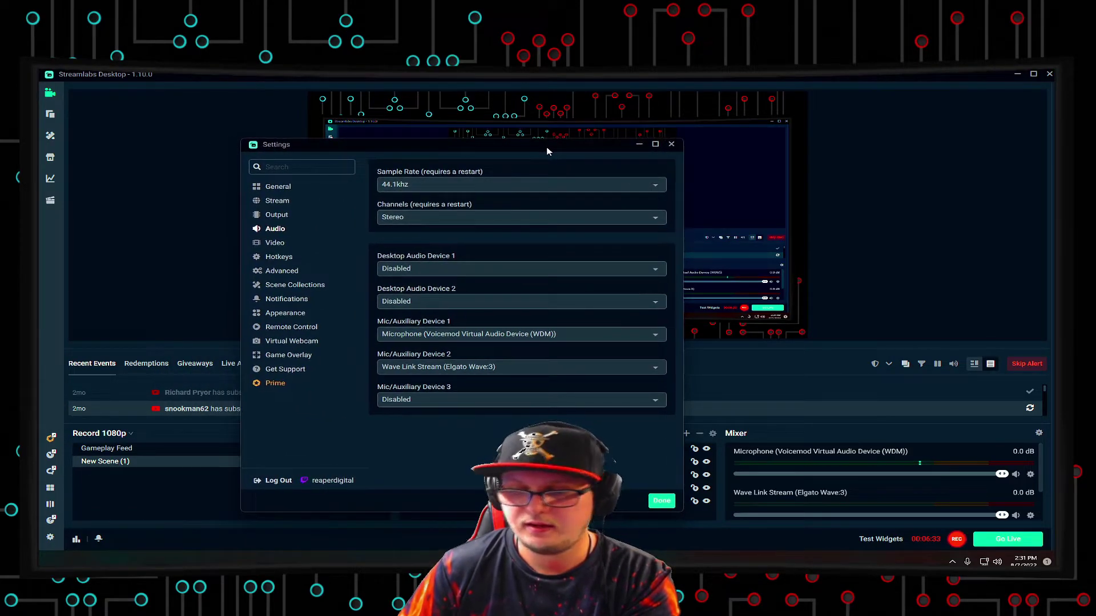
- Close the Streamlabs Desktop settings, bring the Wave Link window onto this screen and position it beside the audio mixer
click(672, 144)
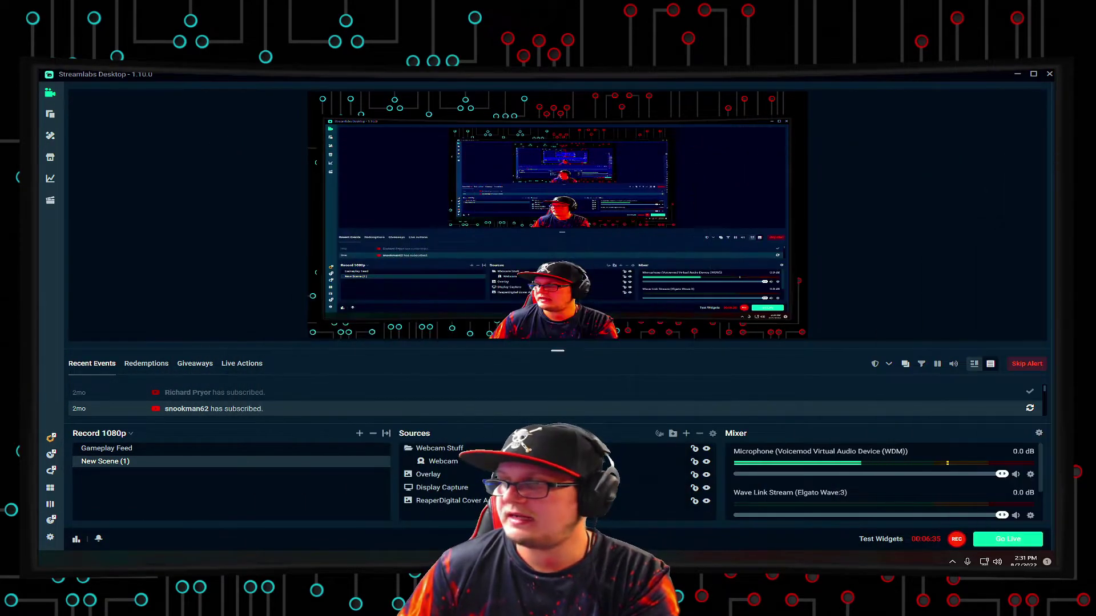
drag(944, 118, 281, 119)
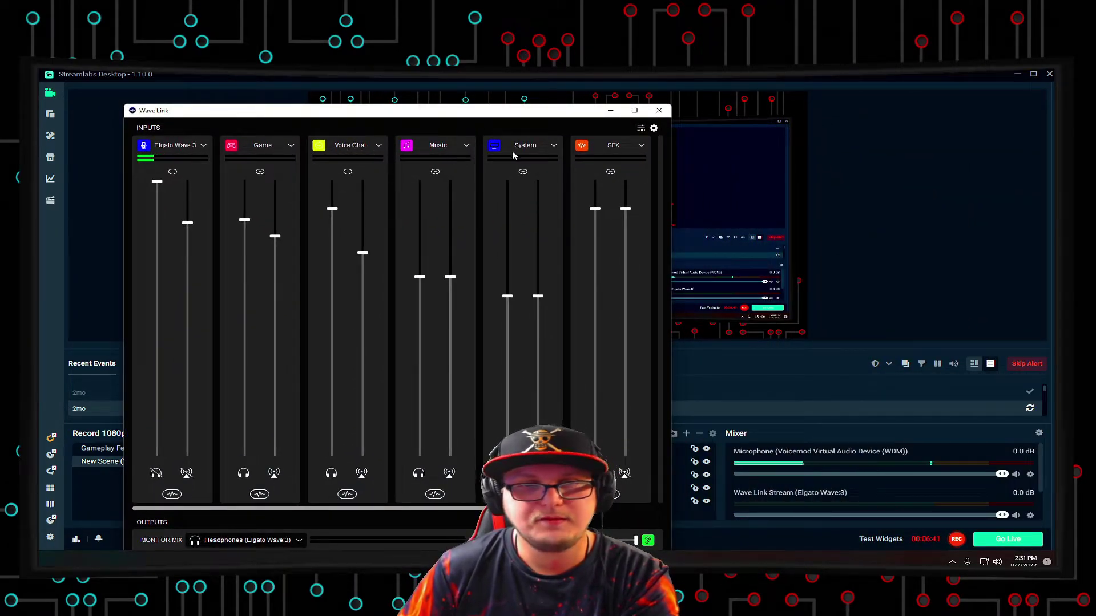
drag(530, 117, 432, 102)
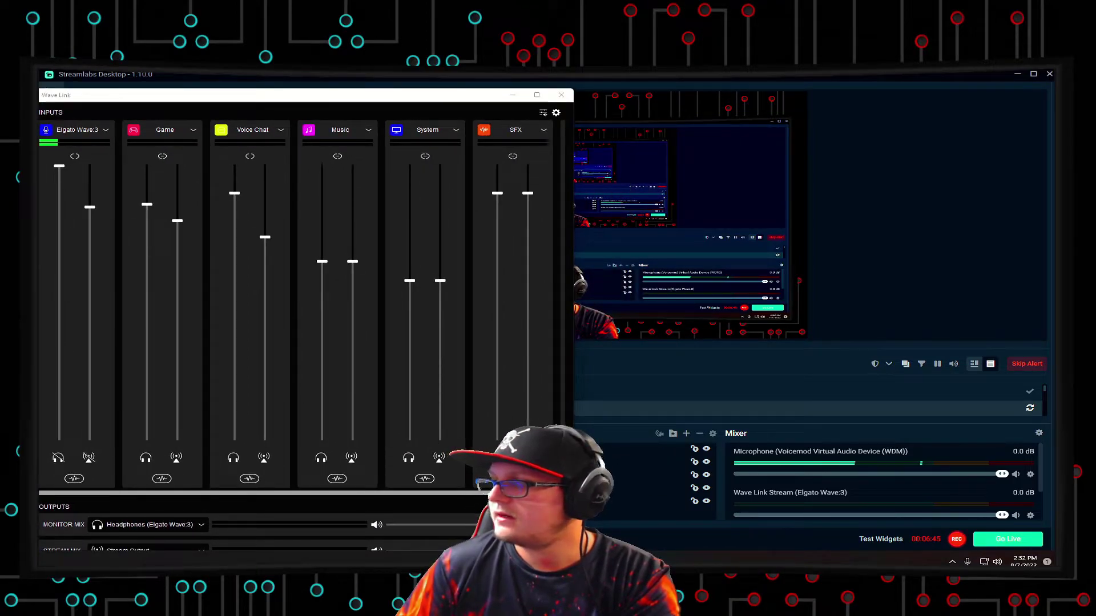
- Switch to Discord to check its input and output devices, put it away and reposition the Wave Link window
key(alt+Tab)
drag(659, 124, 592, 217)
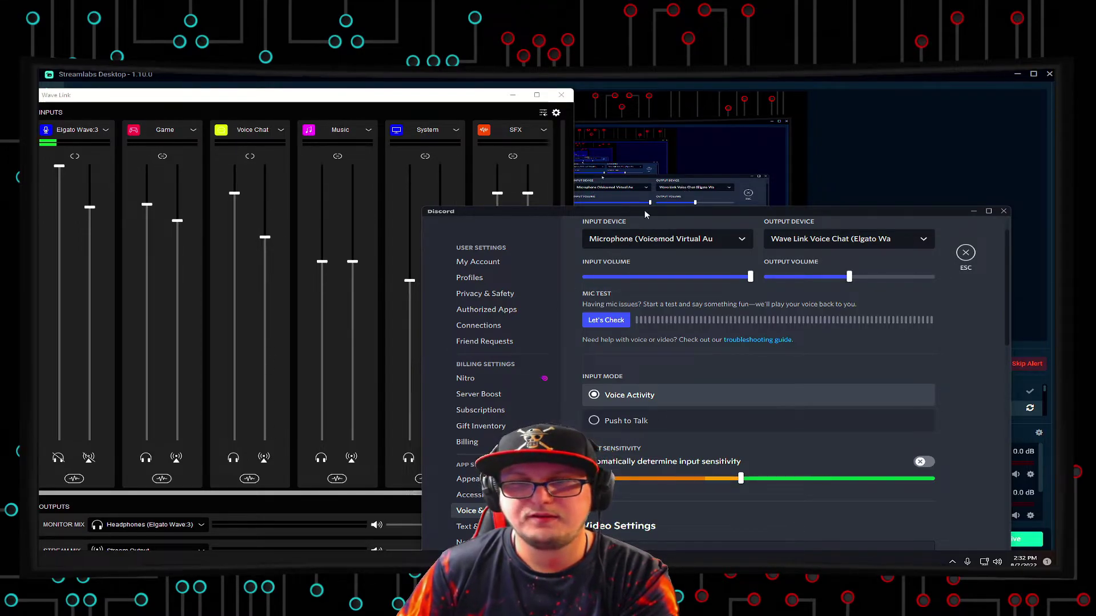
click(746, 179)
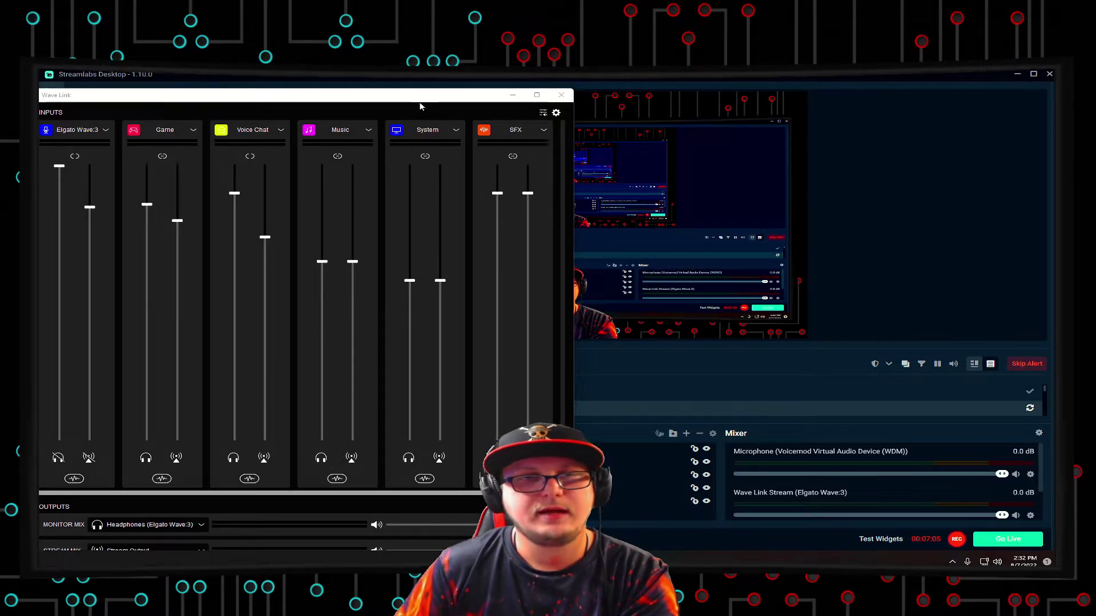
drag(420, 96, 451, 93)
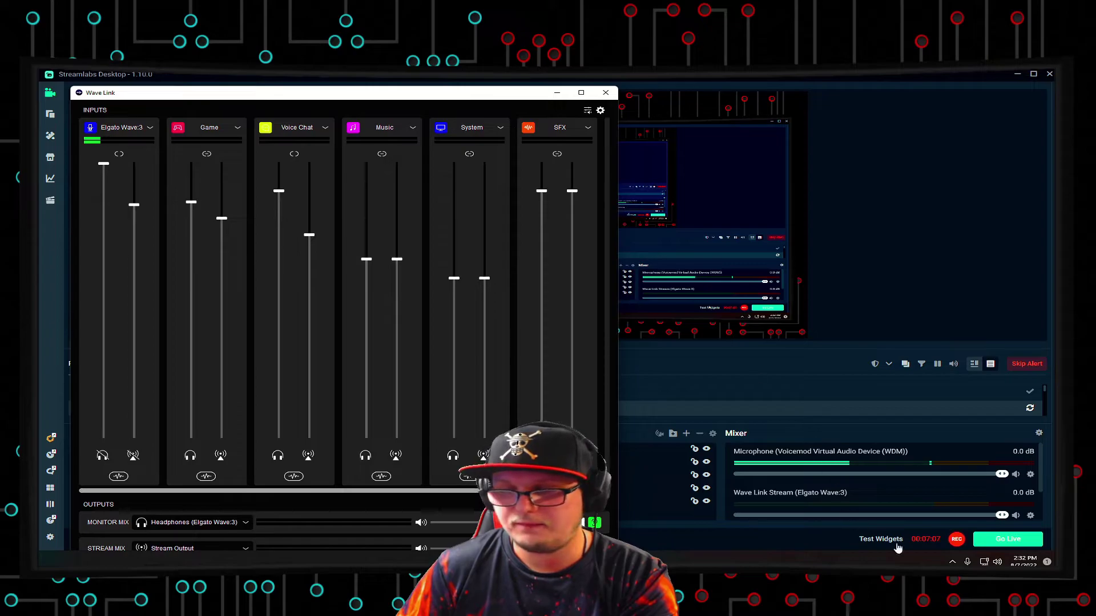
- Open the Windows volume mixer, review the app list and Discord's output device options, and close the settings
right_click(997, 562)
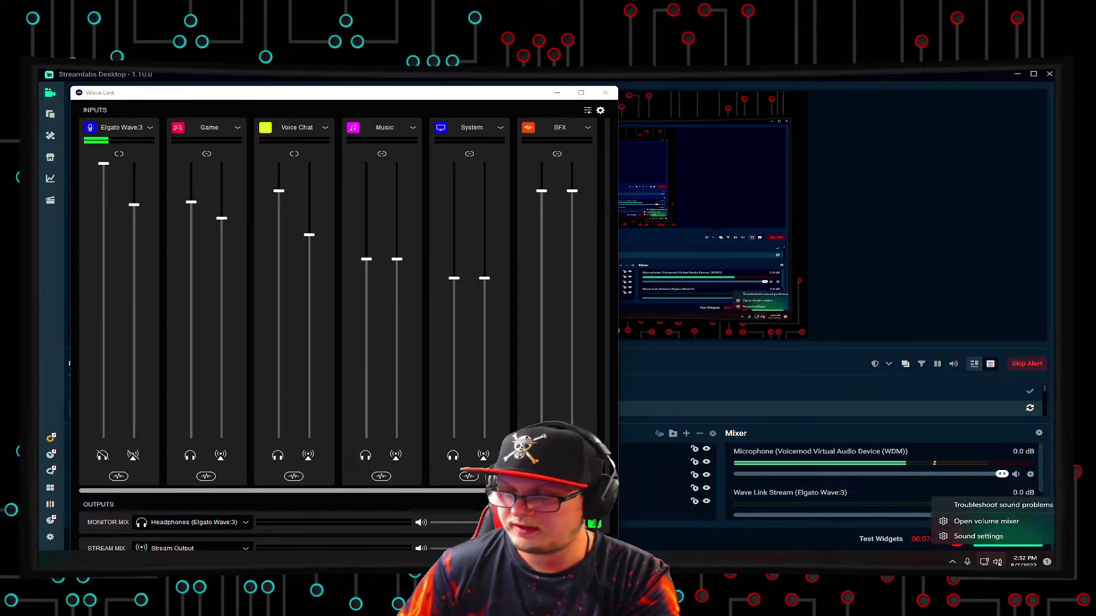
click(992, 523)
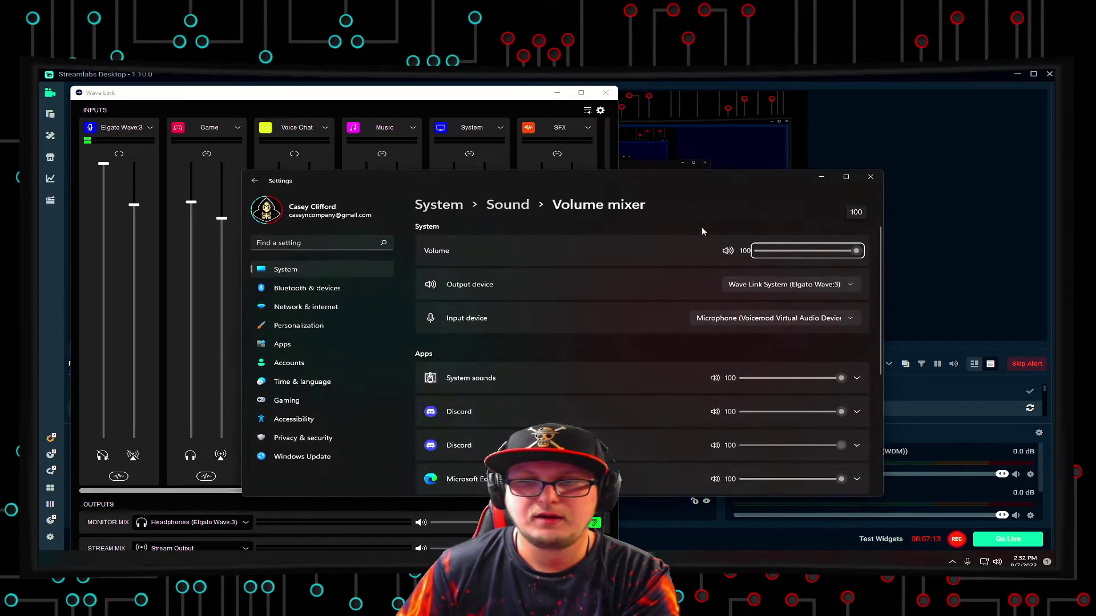
scroll(600, 299, down, 5)
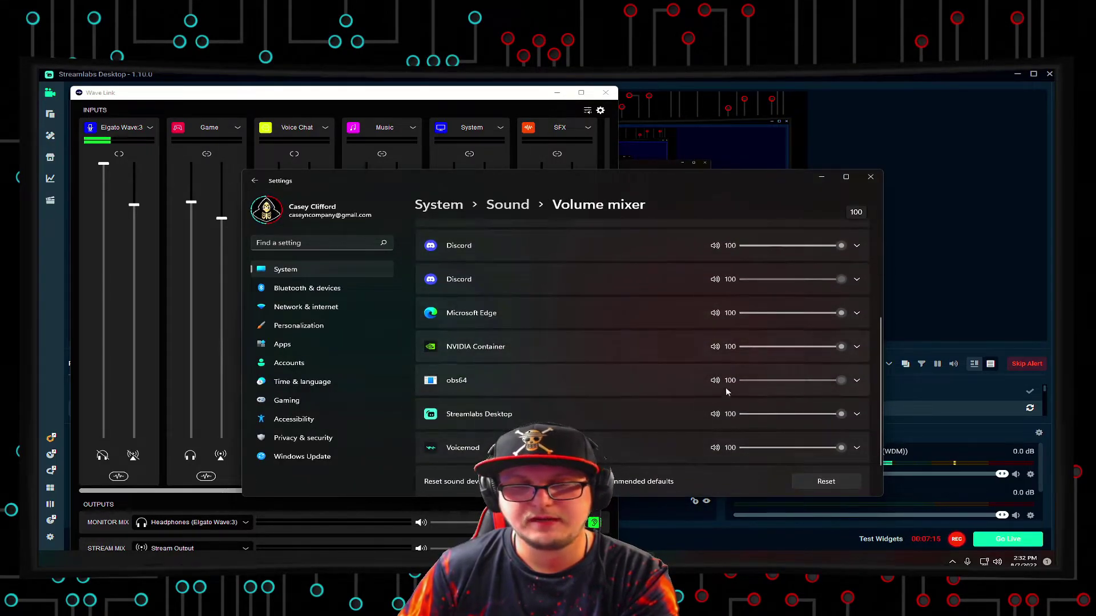
scroll(851, 306, up, 2)
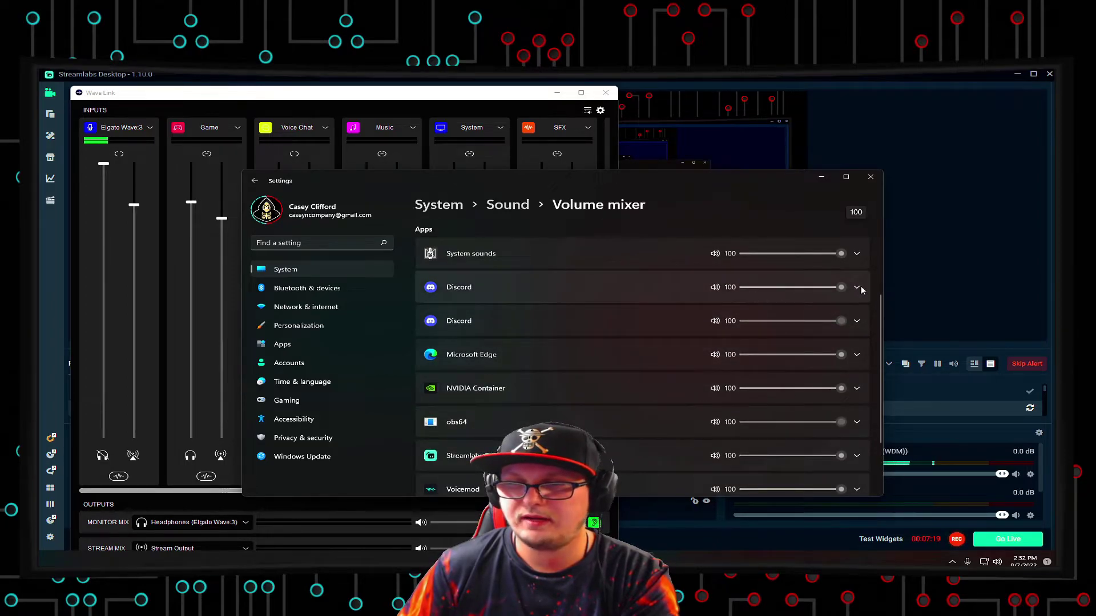
click(857, 288)
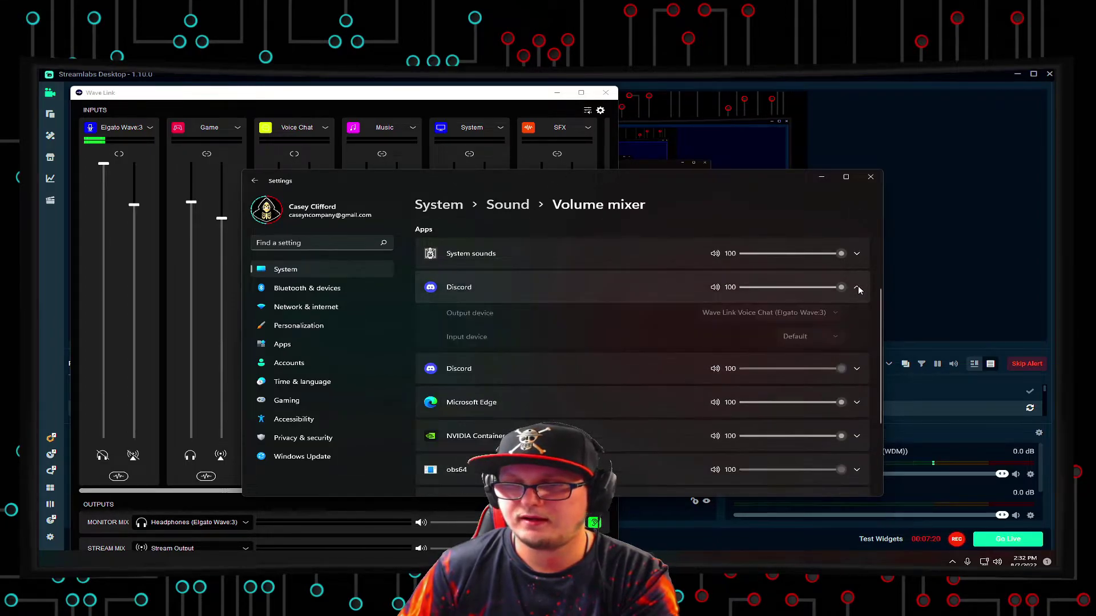
click(762, 316)
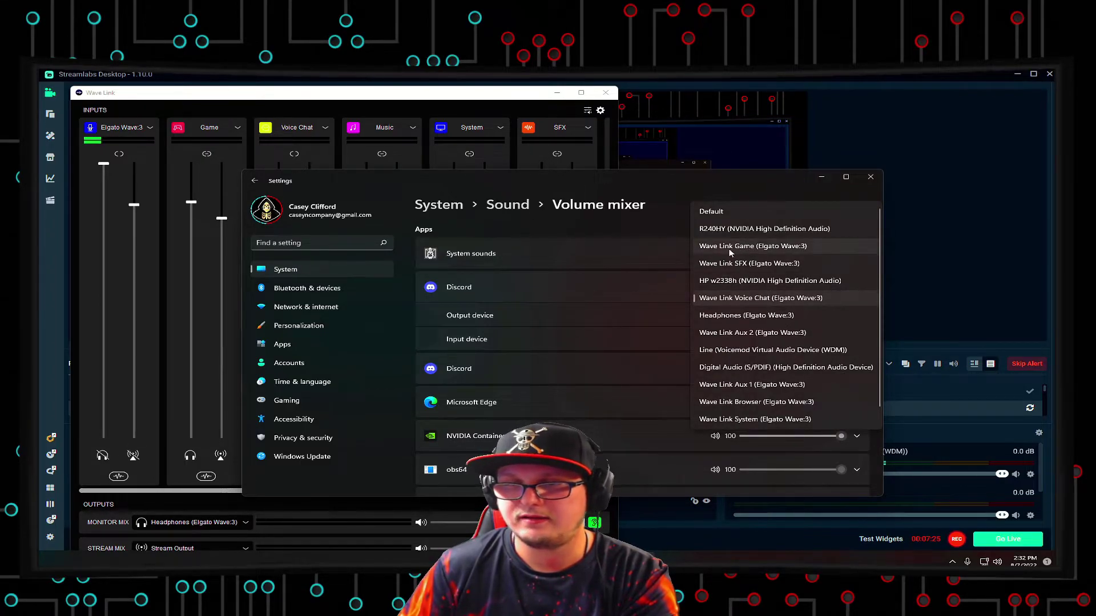
click(871, 177)
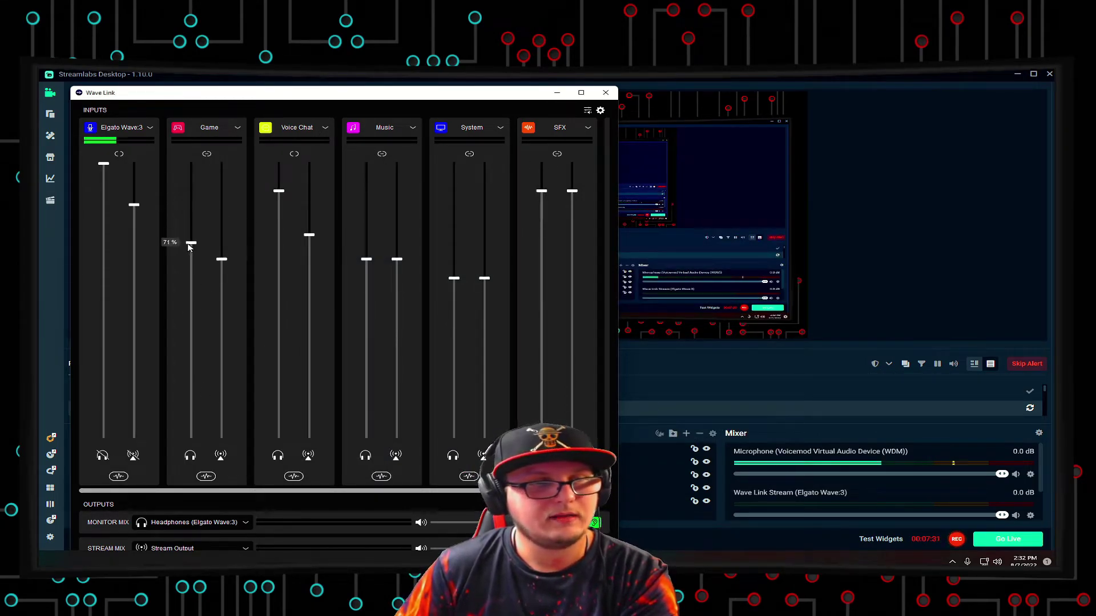
- Lower and raise the linked Game faders in Wave Link as a demonstration, and move the window off this screen
drag(191, 202, 190, 204)
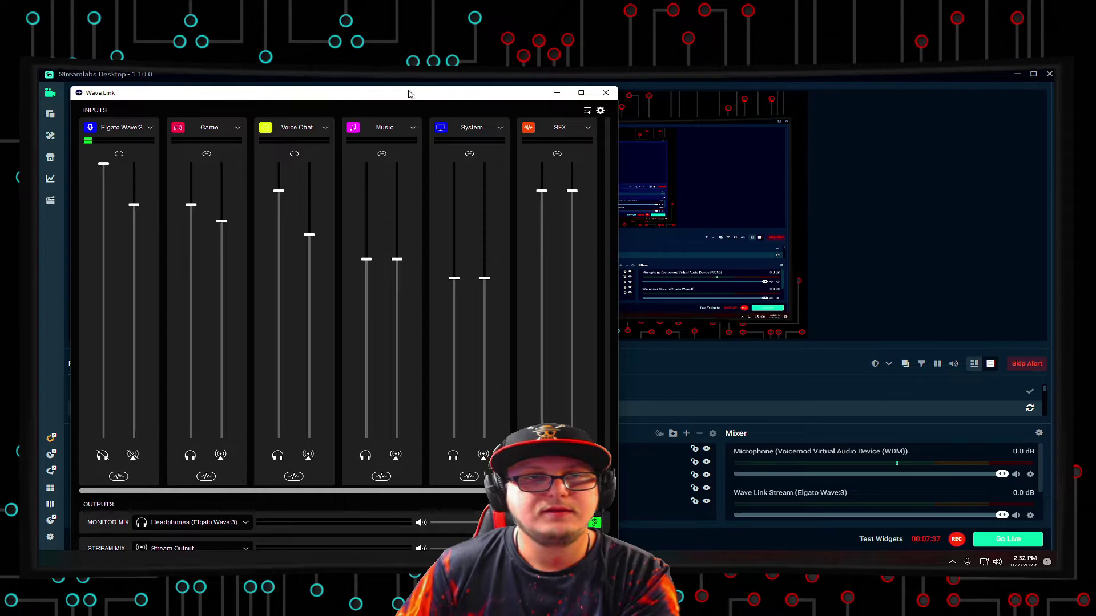
drag(405, 98, 1095, 98)
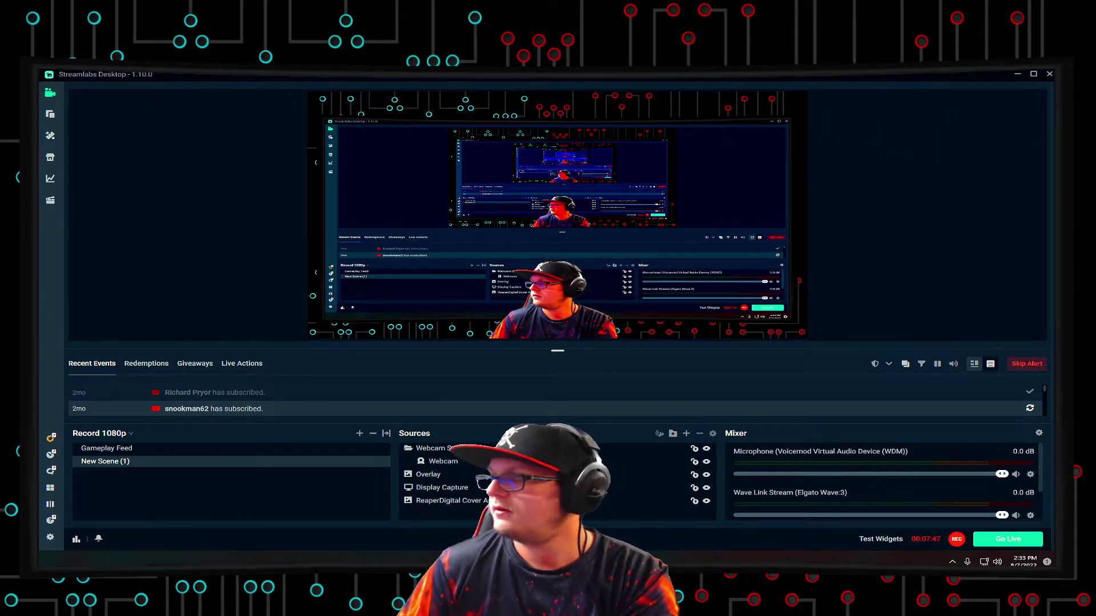
- Review Discord's input sensitivity, noise suppression, voice processing and attenuation settings, and close the Discord window
key(alt+Tab)
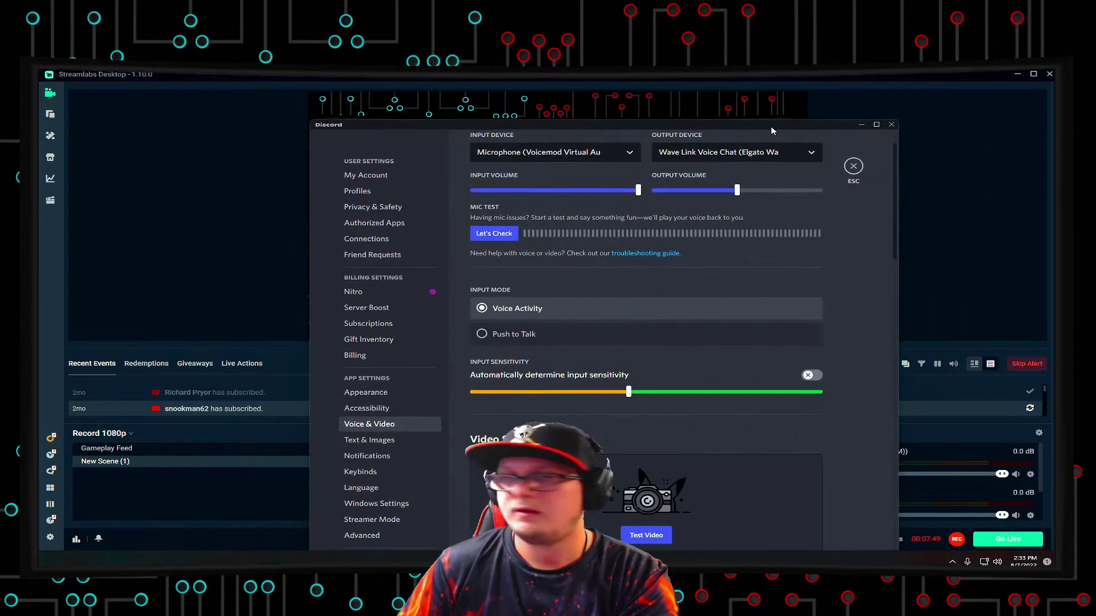
scroll(690, 276, down, 3)
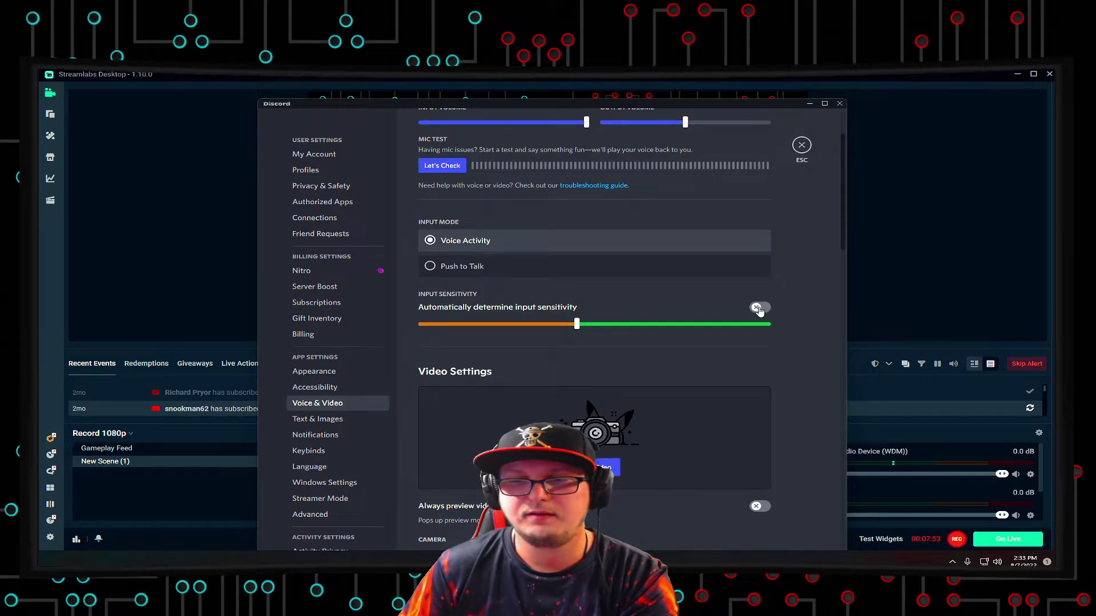
scroll(759, 309, down, 10)
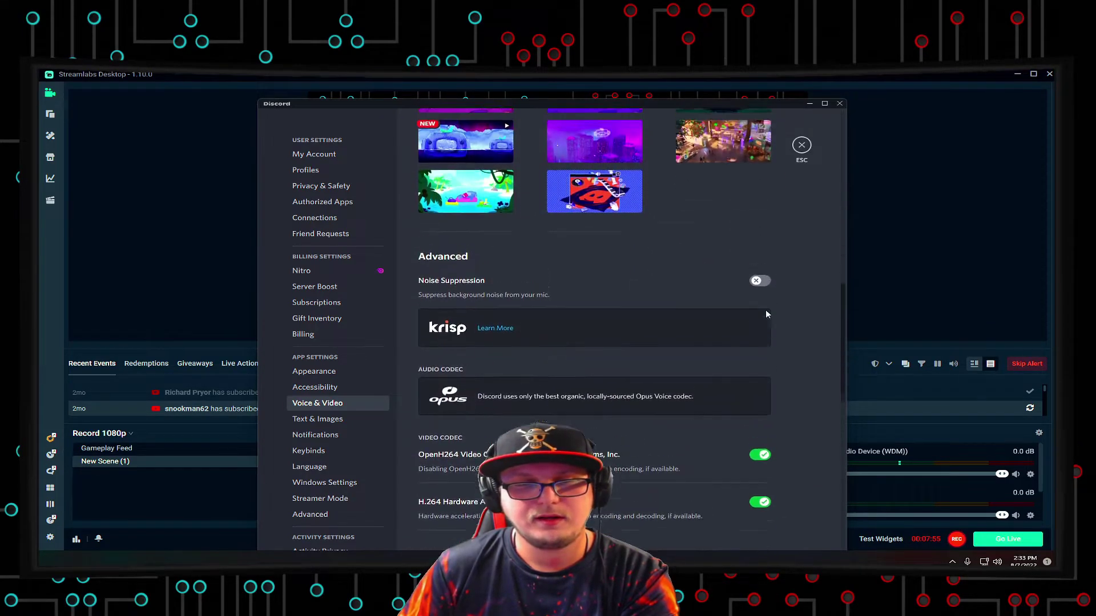
scroll(765, 311, up, 4)
scroll(580, 325, down, 5)
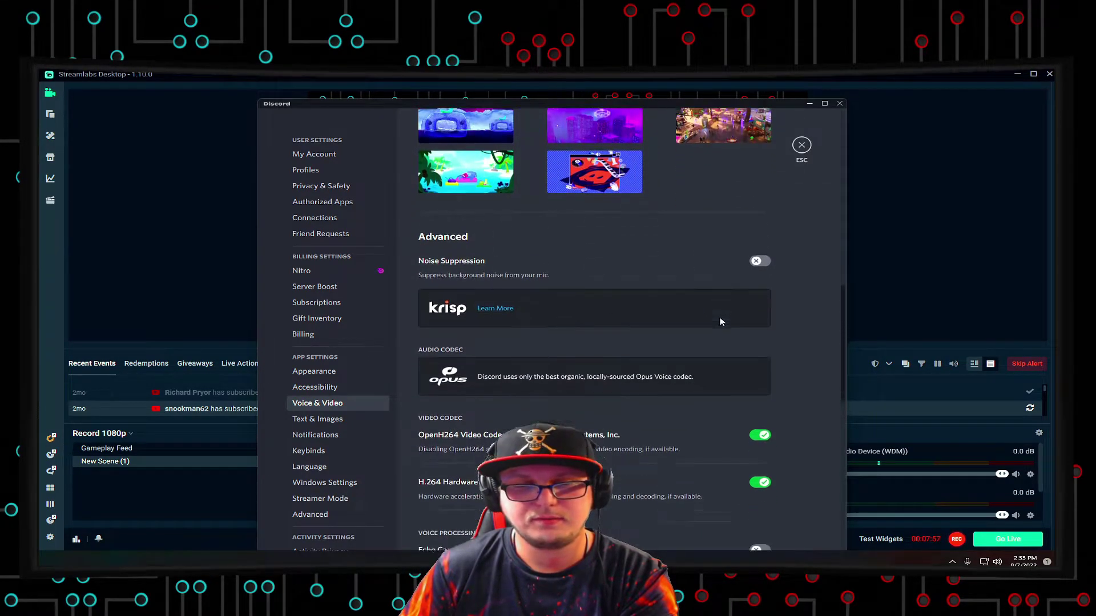
scroll(717, 322, down, 4)
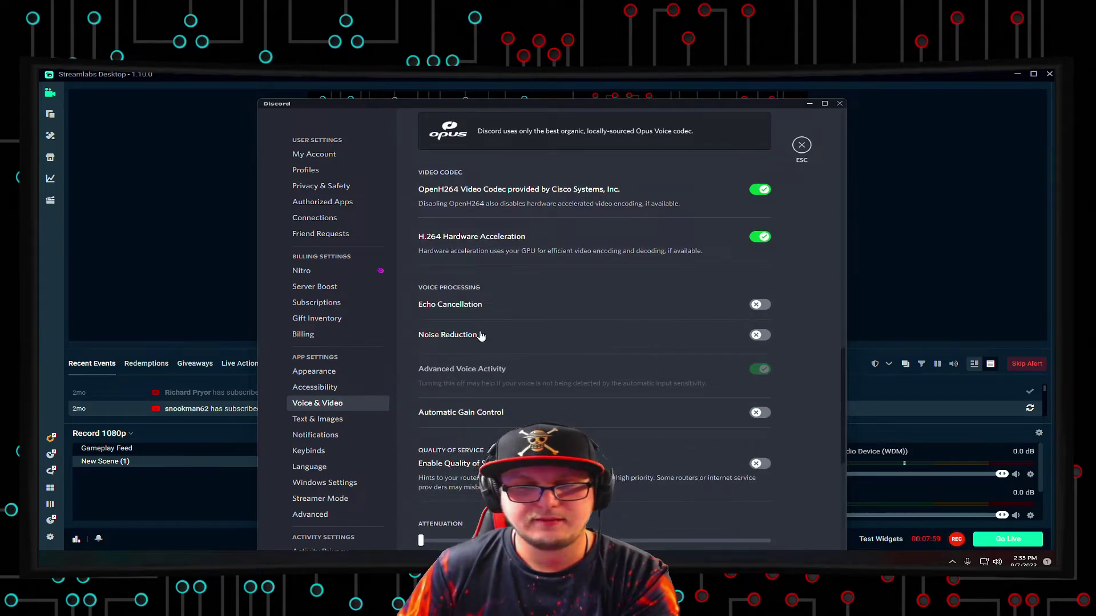
scroll(741, 346, down, 3)
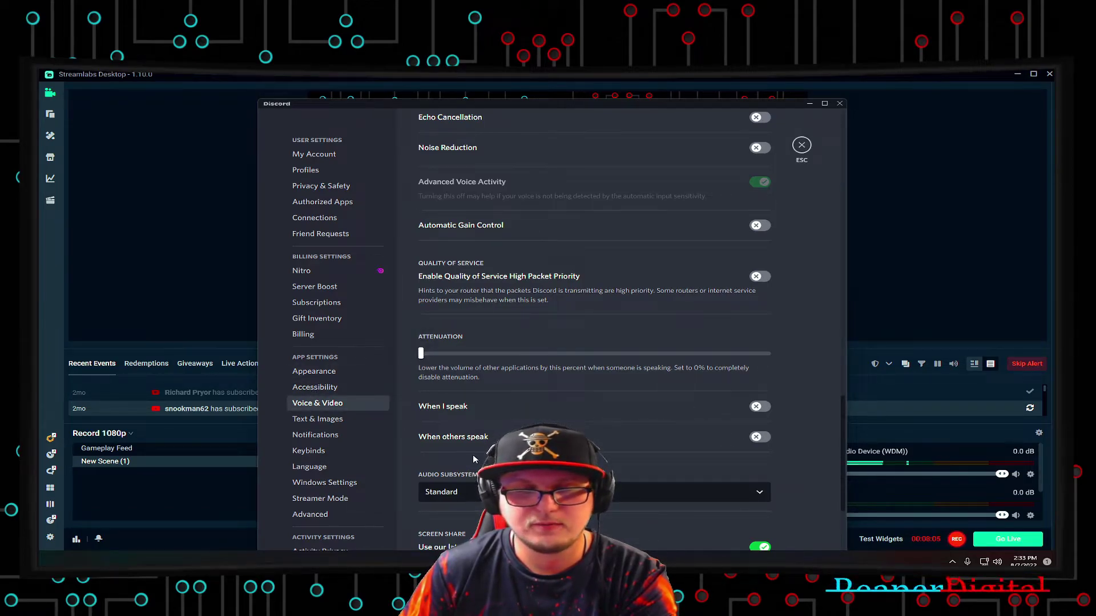
click(839, 103)
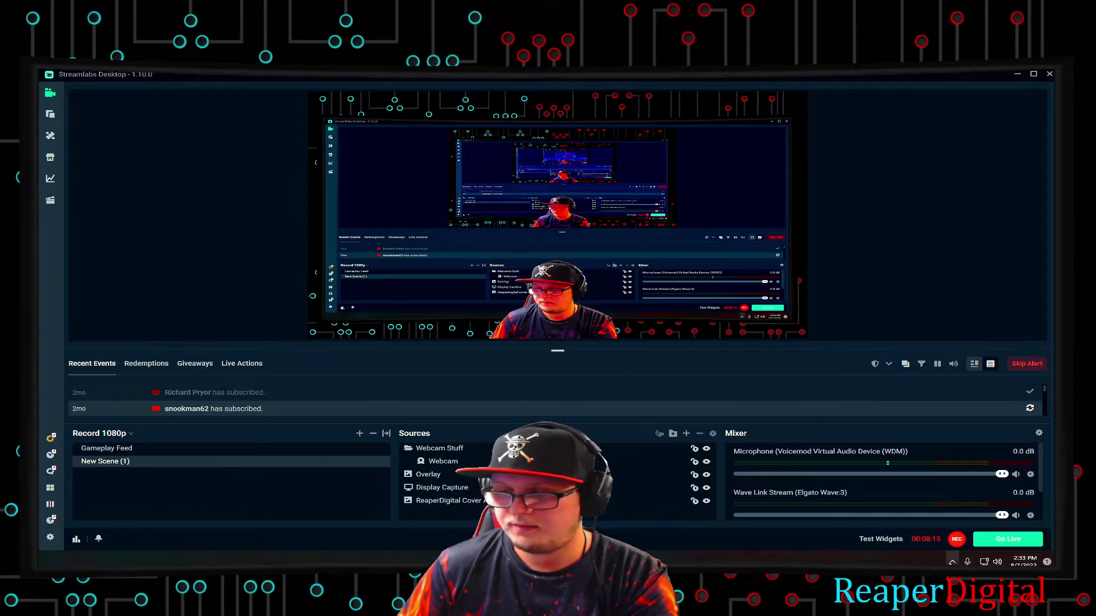
- Open Stream Deck, bring its window onto this screen and inspect the scene keys on page 1, including Inter Mission and Credits
click(953, 562)
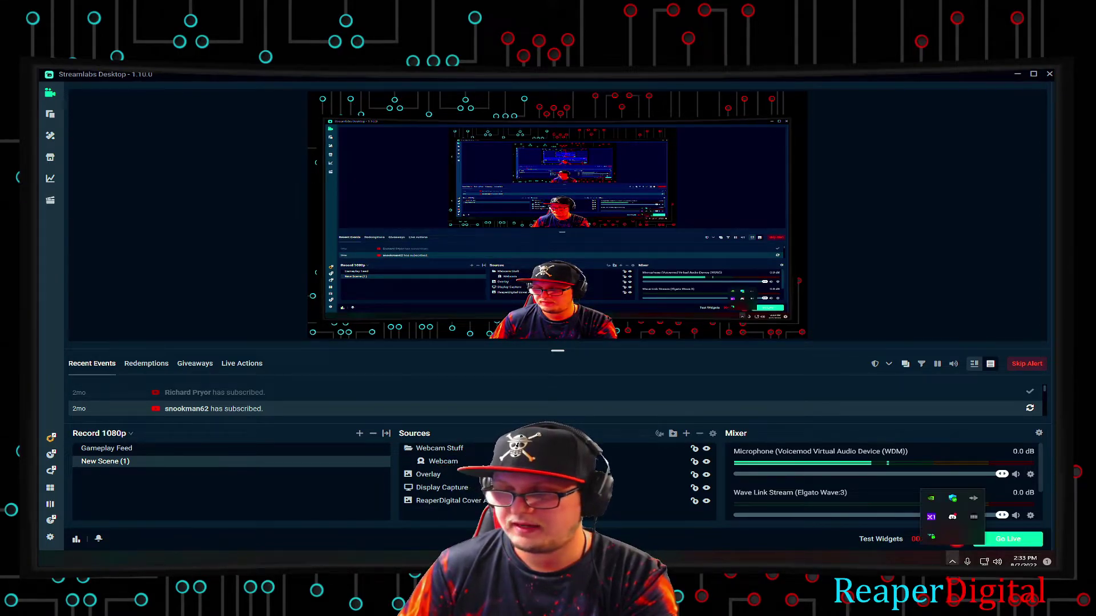
click(972, 518)
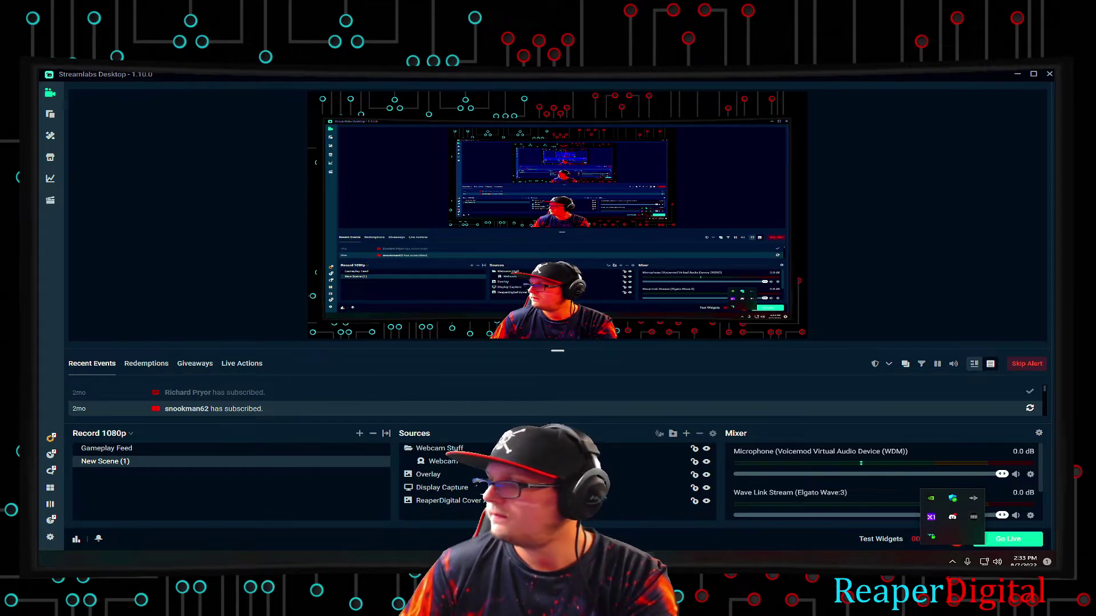
drag(712, 138, 474, 140)
click(368, 329)
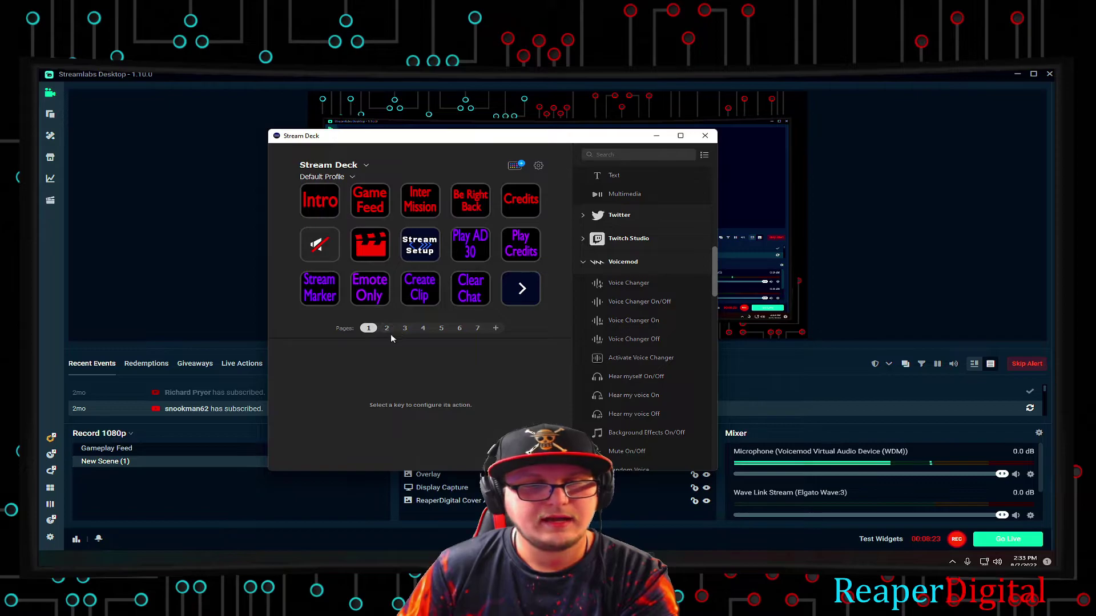
drag(497, 150, 681, 164)
click(275, 243)
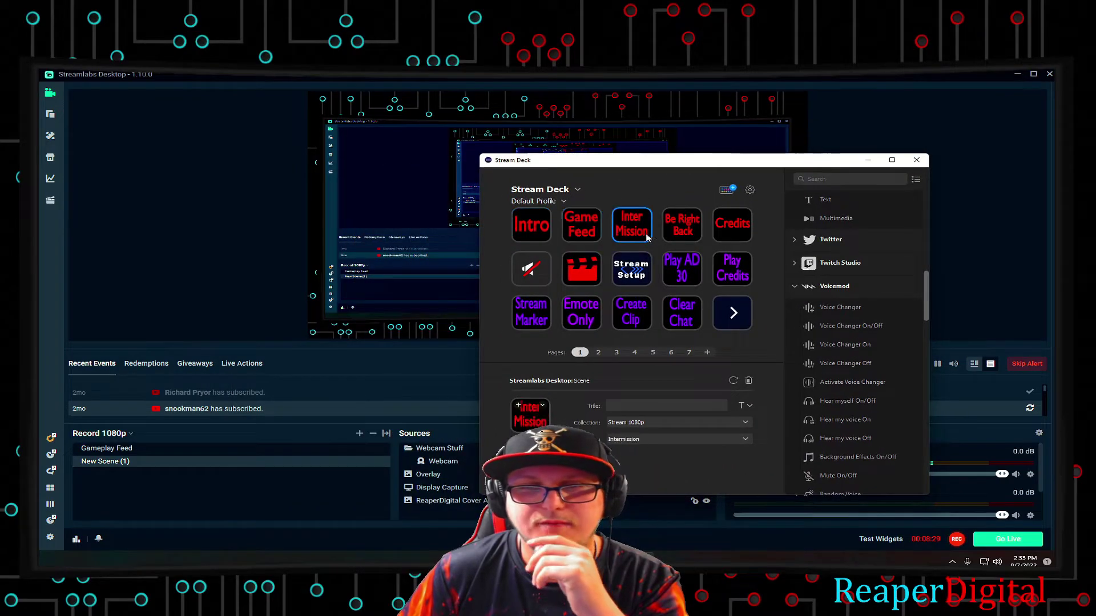
click(682, 228)
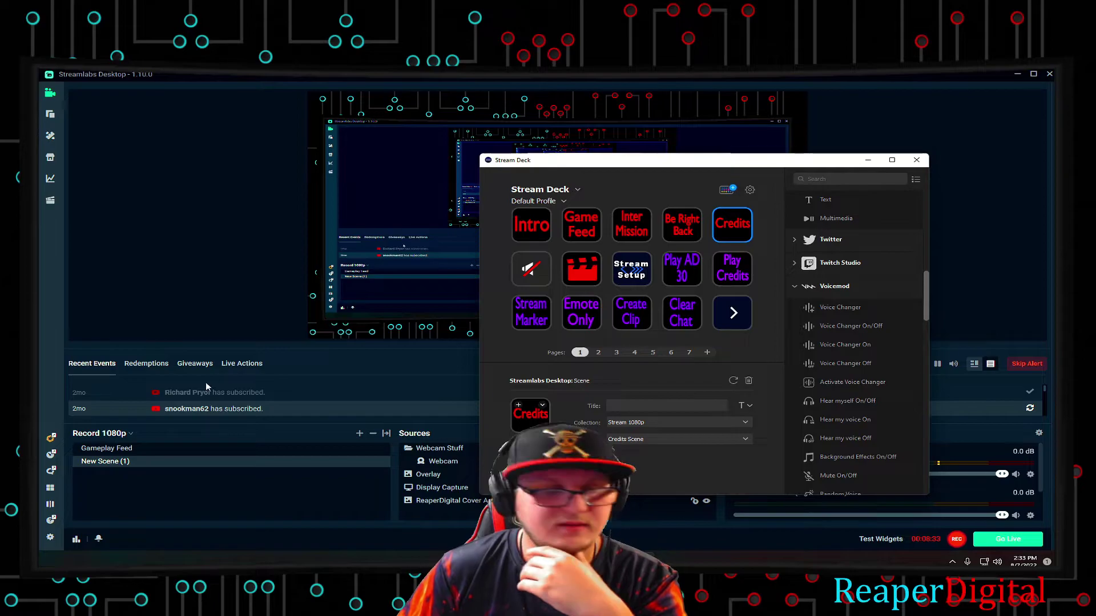
- Look through the scene collections in Streamlabs Desktop and close the list without switching collections
click(114, 435)
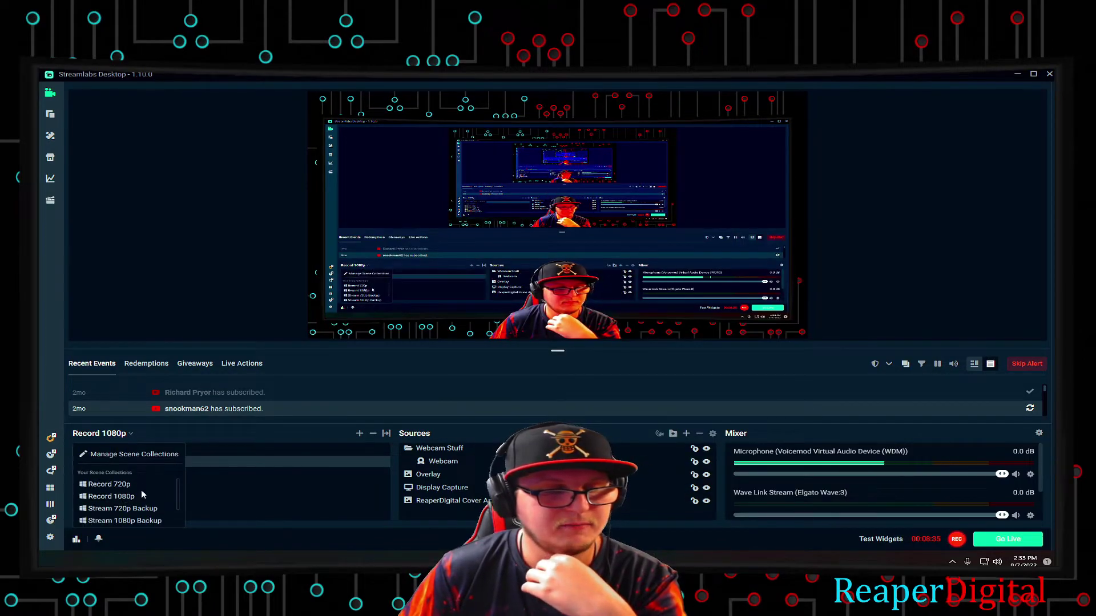
scroll(137, 508, down, 2)
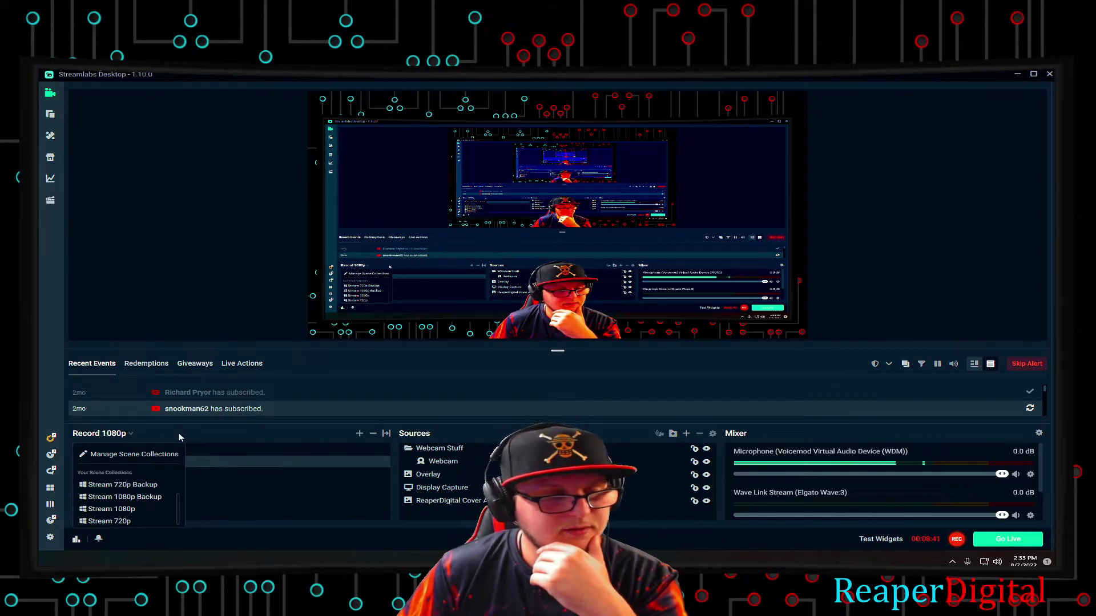
click(318, 363)
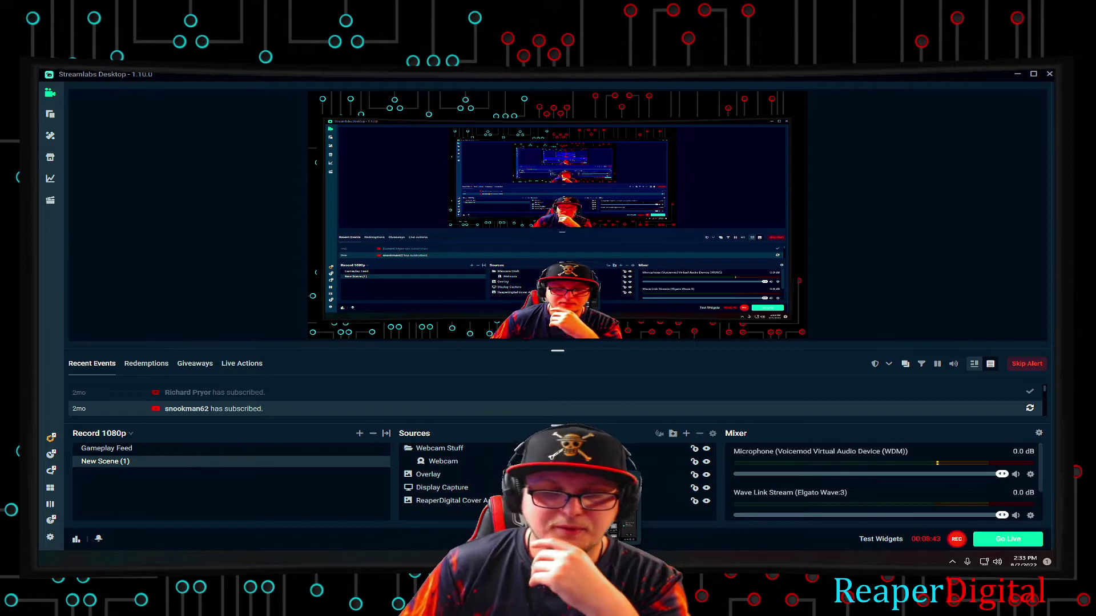
- Return to Stream Deck, inspect the microphone mute key and the Stream Setup multi-action, and reposition the window
key(alt+Tab)
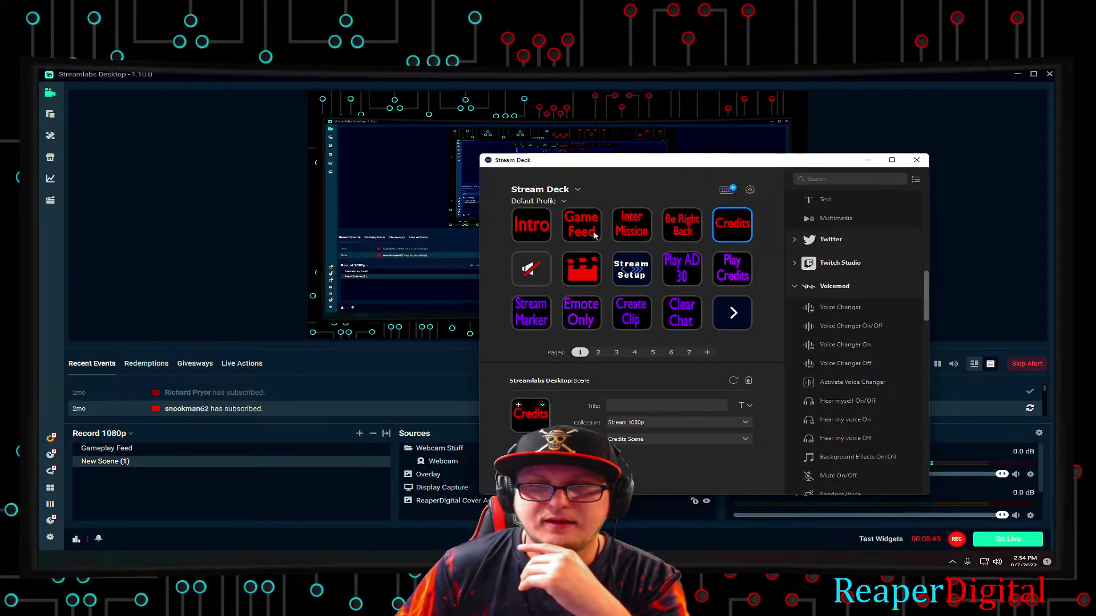
click(544, 280)
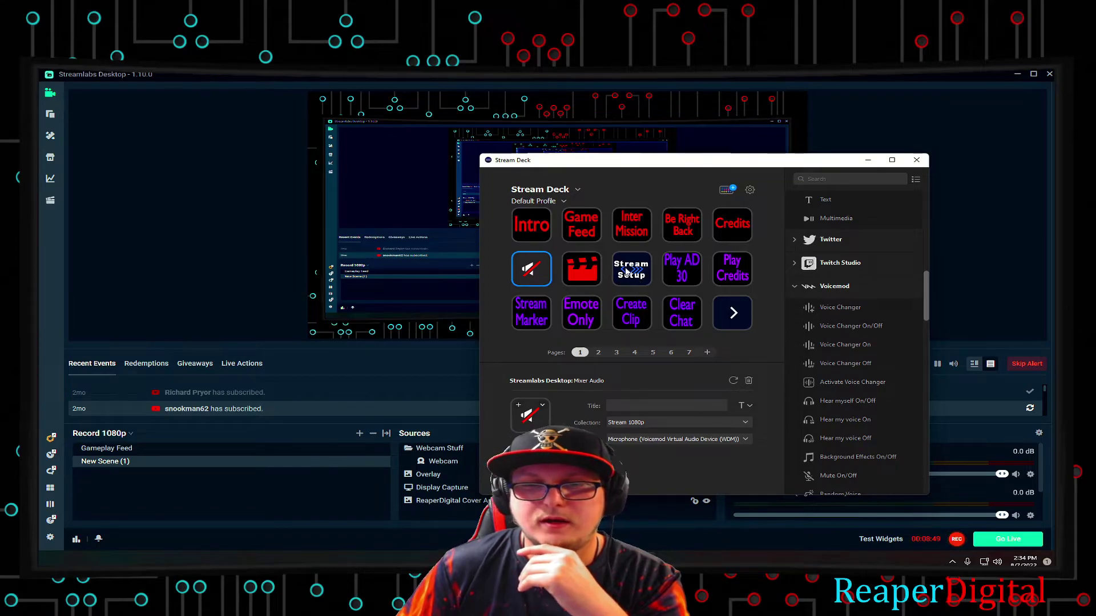
click(628, 274)
drag(668, 166, 567, 142)
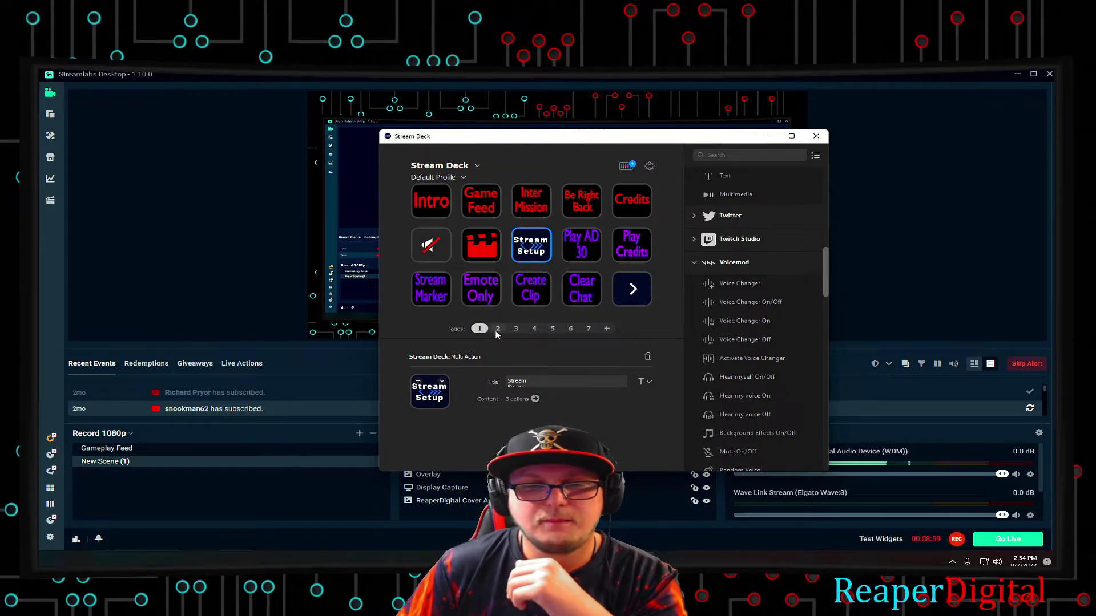
- Inspect the Play AD 30, Play Credits and Stream Marker keys, plus the Sub chat message key on page 2
click(581, 246)
click(628, 246)
click(434, 291)
click(497, 328)
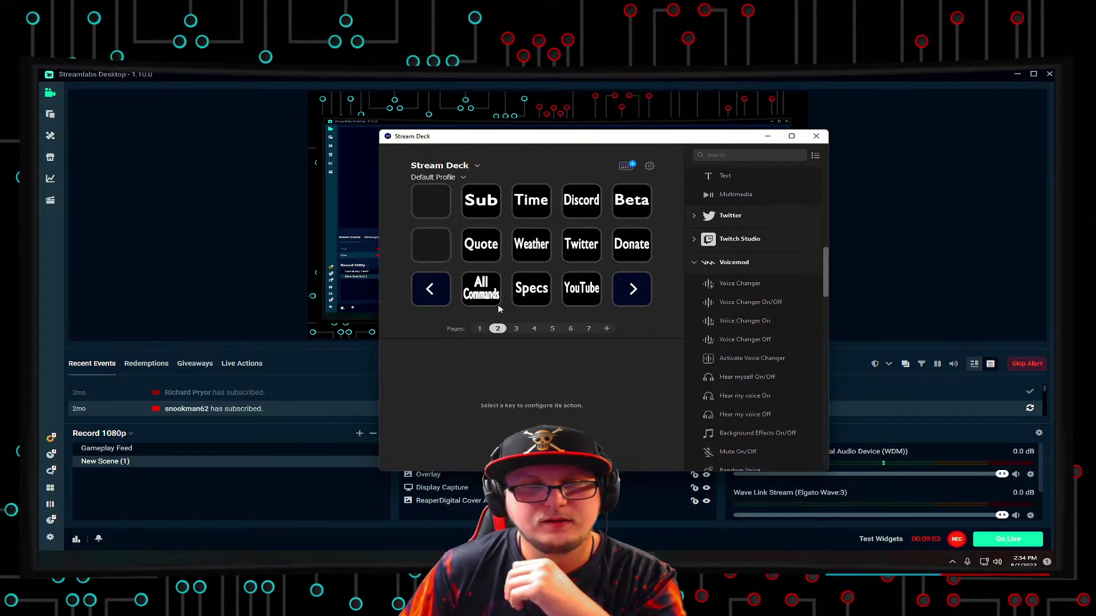
click(478, 217)
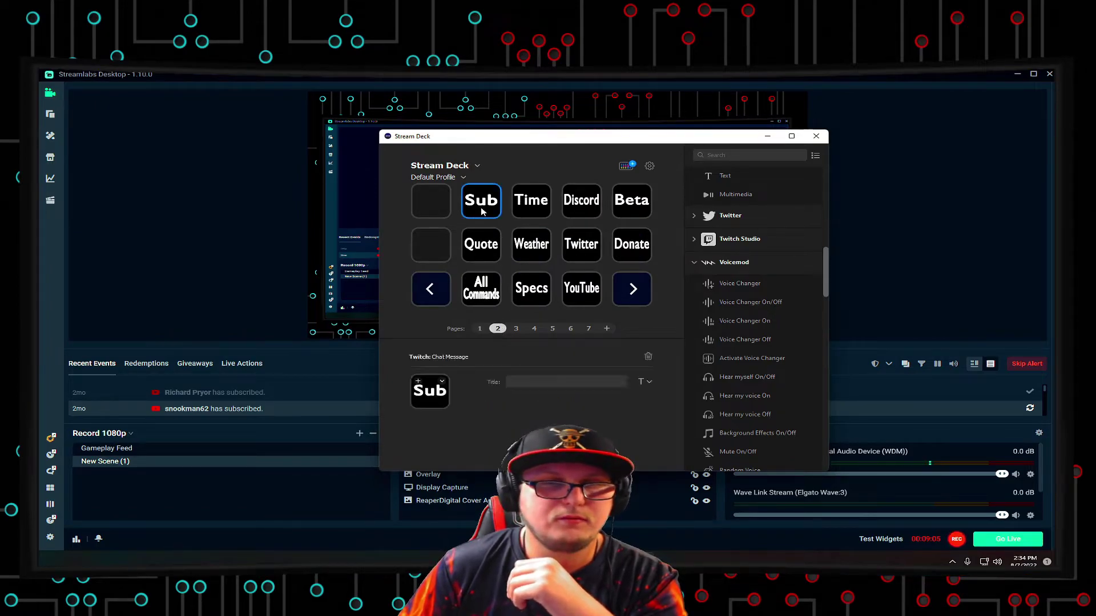
- Inspect the Time and Weather chat message keys on page 2 and open page 3 with the Voicemod voice keys
click(531, 209)
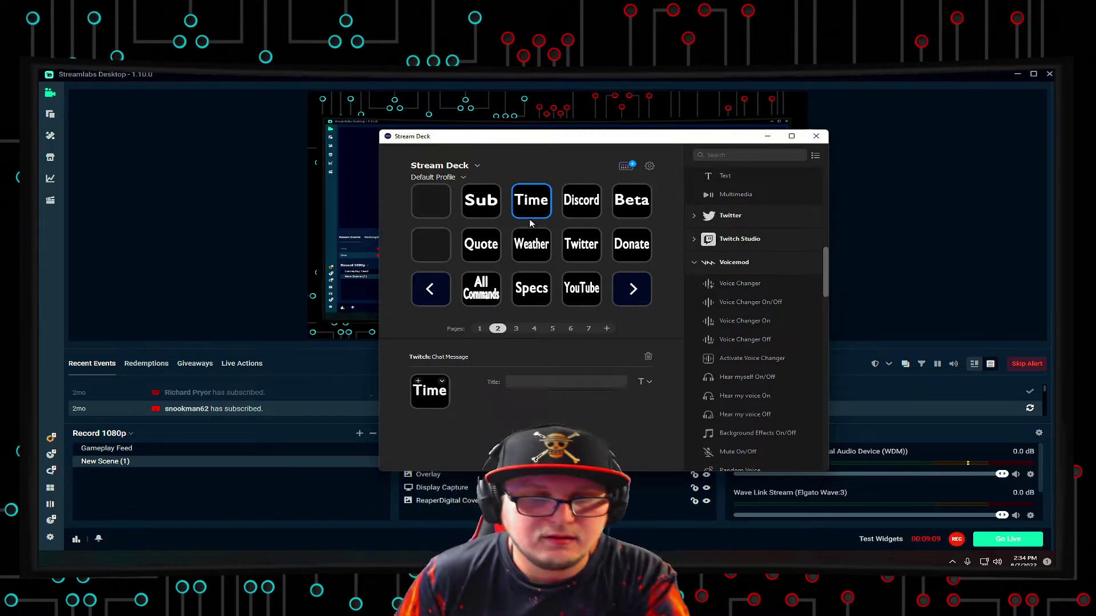
click(531, 248)
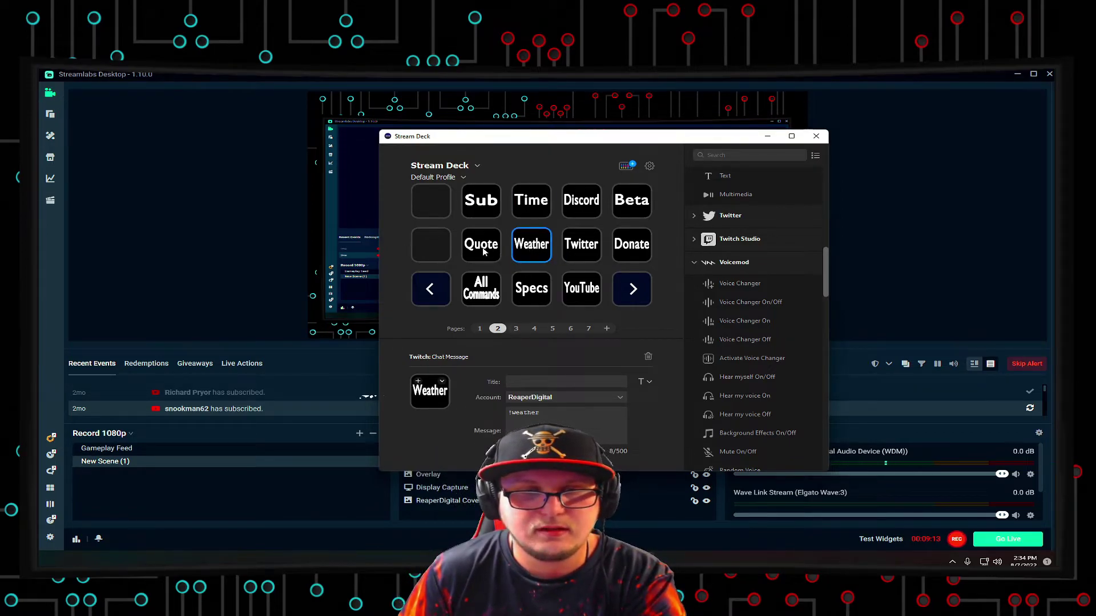
click(517, 329)
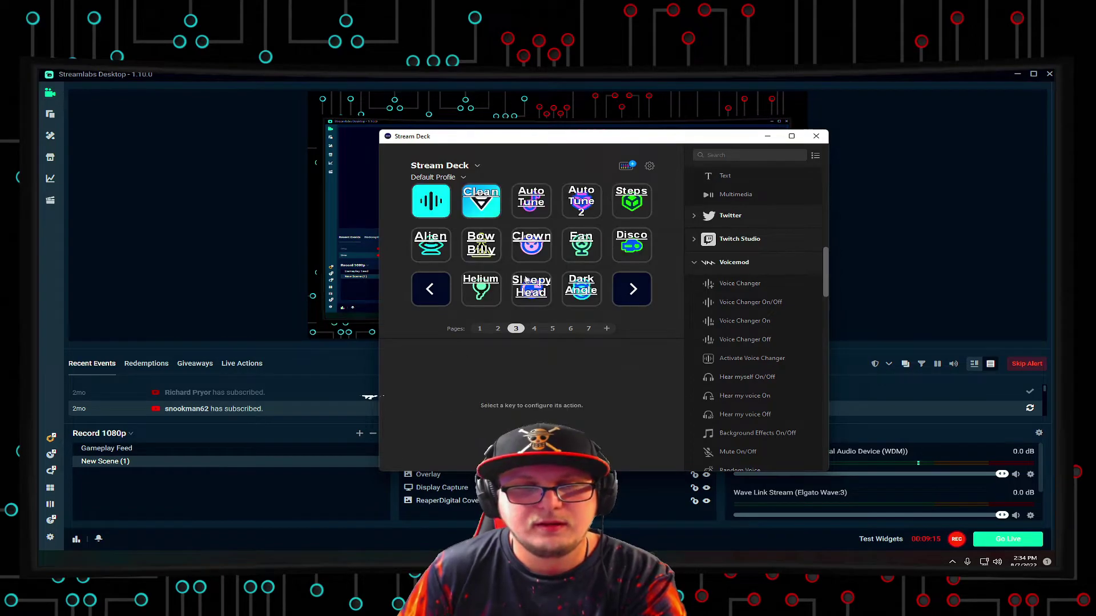
- Arrange Stream Deck and Voicemod side by side, show the Voicebox voices, and select the voice changer key beside Clean on page 3
drag(569, 143, 278, 188)
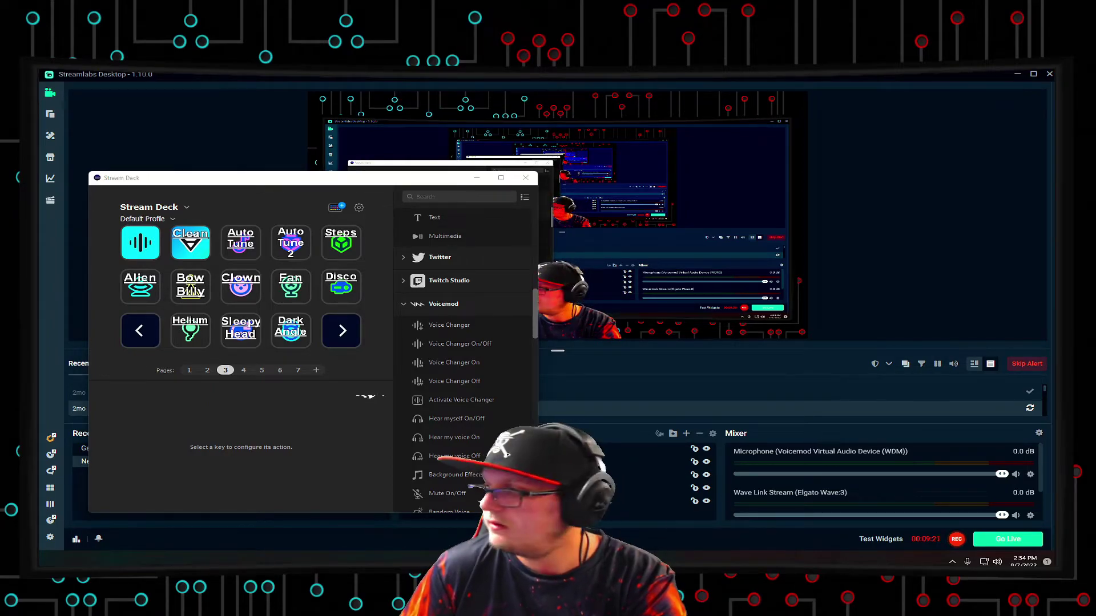
key(alt+Tab)
drag(818, 141, 732, 118)
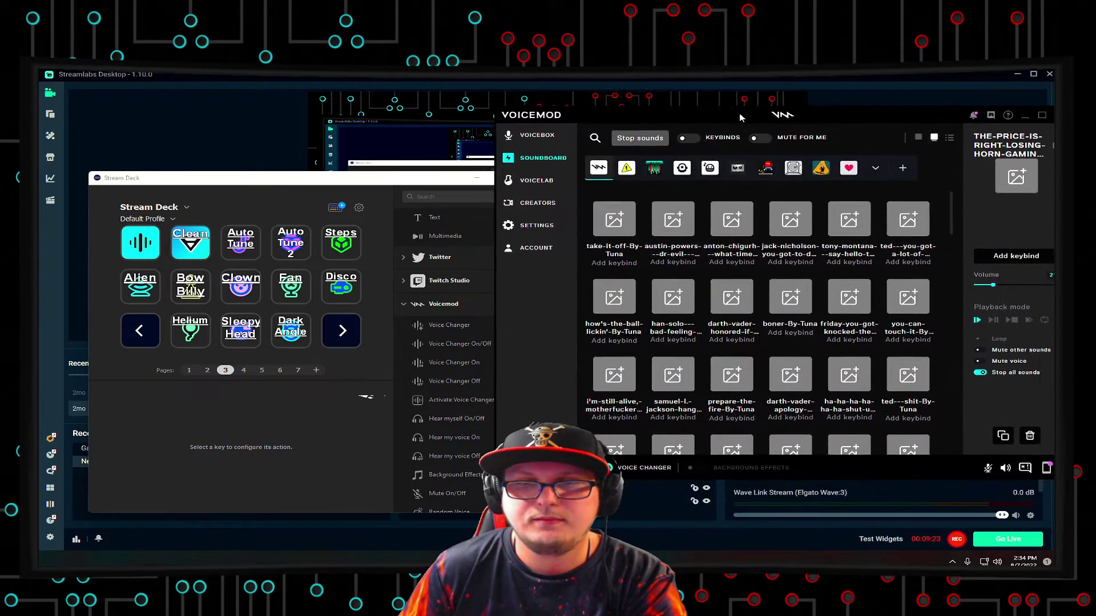
drag(434, 182, 404, 120)
click(536, 137)
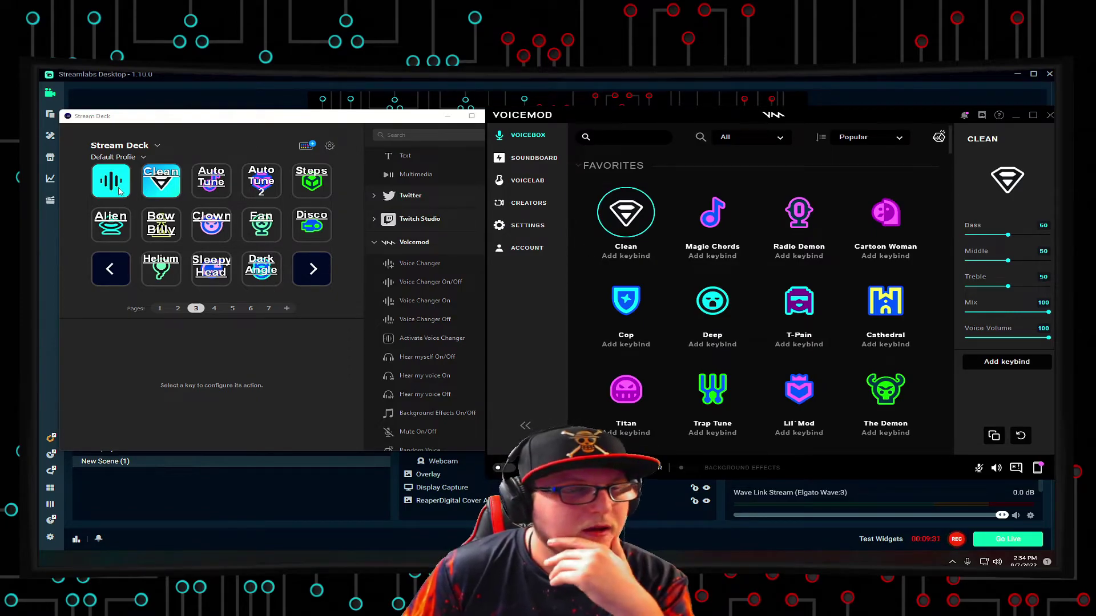
click(112, 188)
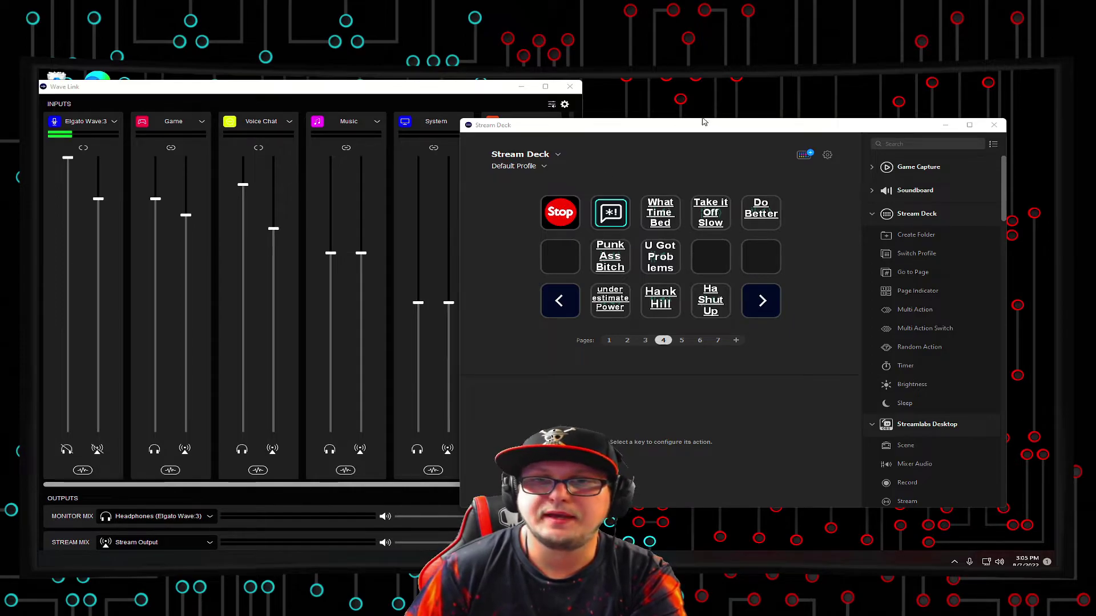
- Look through the sound keys on pages 5, 6 and 7 and return to the Stop key on page 4
click(682, 341)
click(700, 341)
click(718, 341)
click(664, 340)
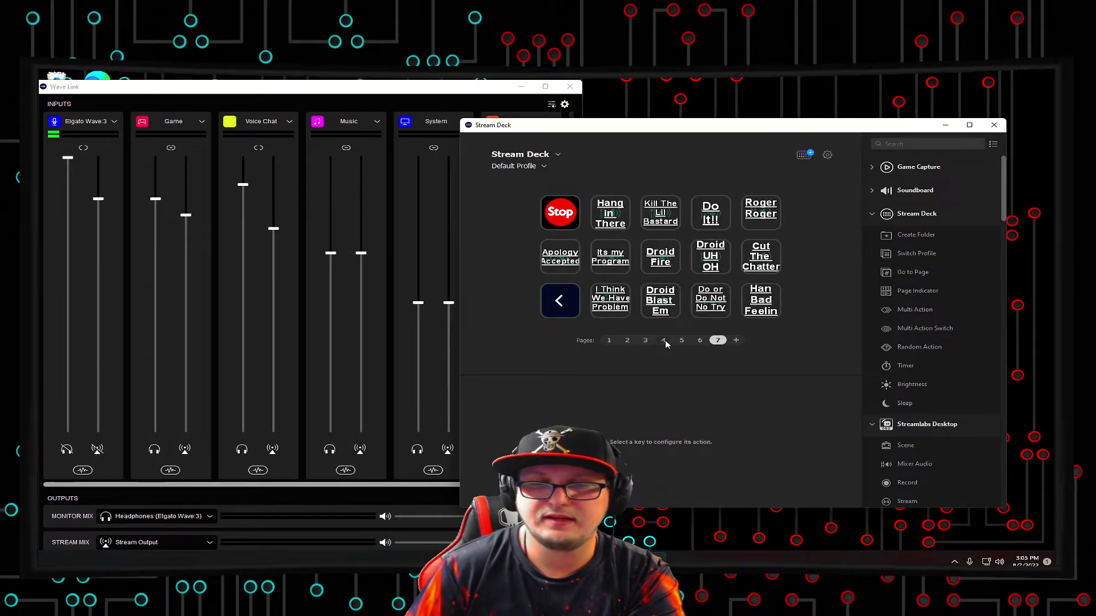
click(562, 215)
click(564, 214)
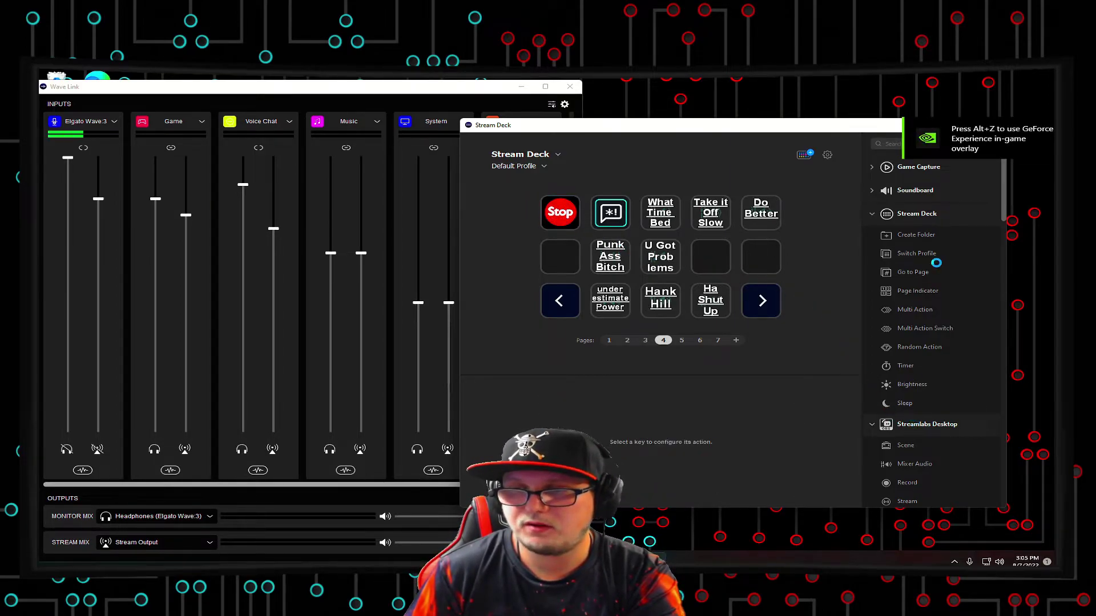
- Find the Voicemod Stop All Soundboard Sounds action in the action list and inspect the Stop key on page 4
scroll(936, 263, down, 10)
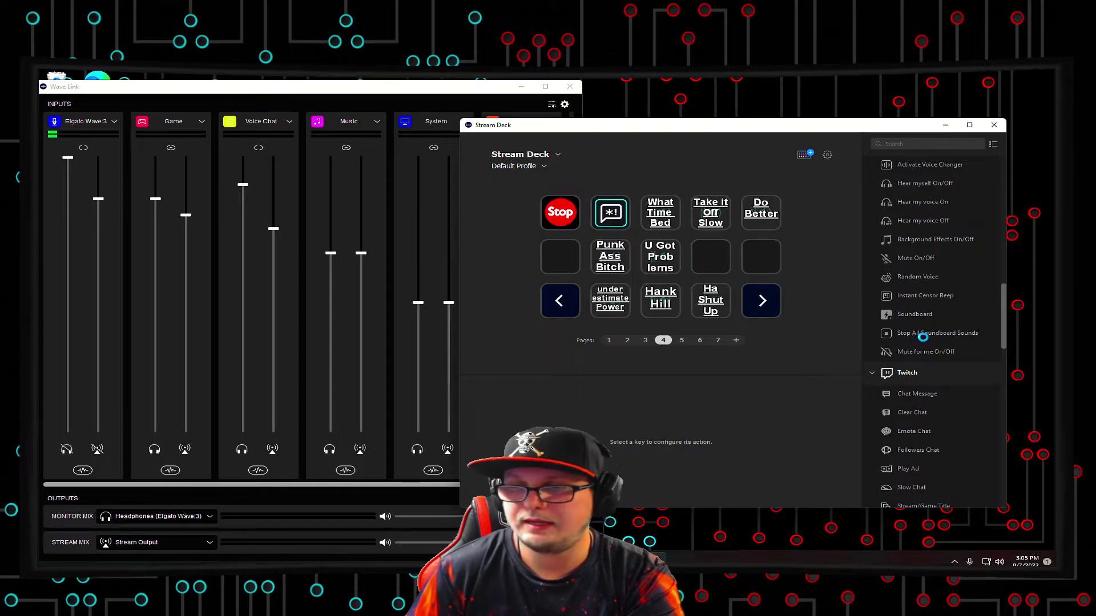
mouse_move(933, 333)
mouse_down()
mouse_move(905, 338)
mouse_move(565, 223)
mouse_move(888, 330)
mouse_move(952, 335)
mouse_up()
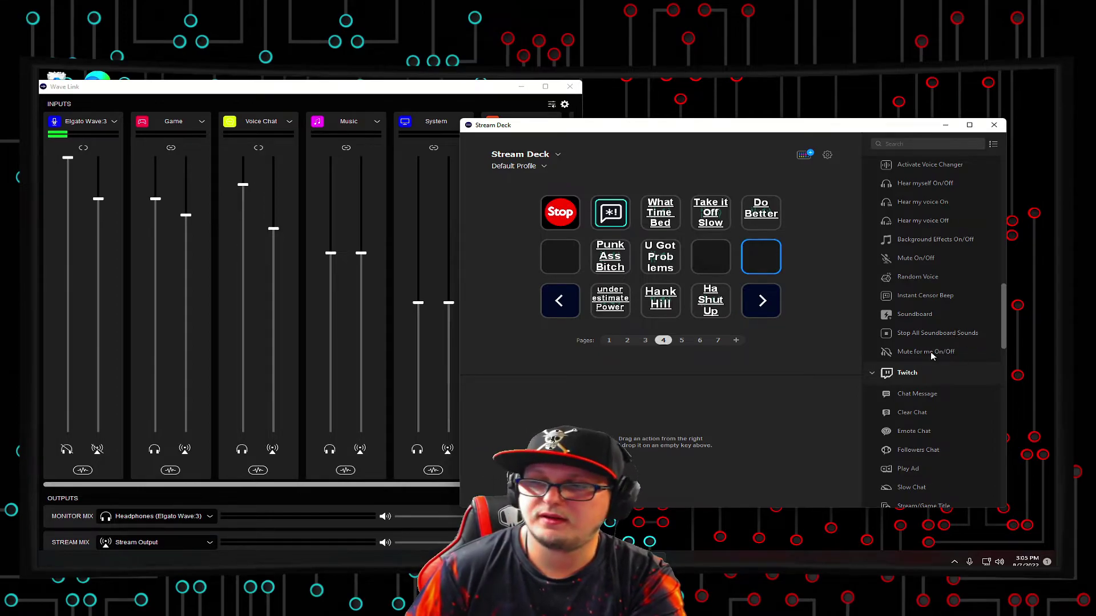
click(560, 220)
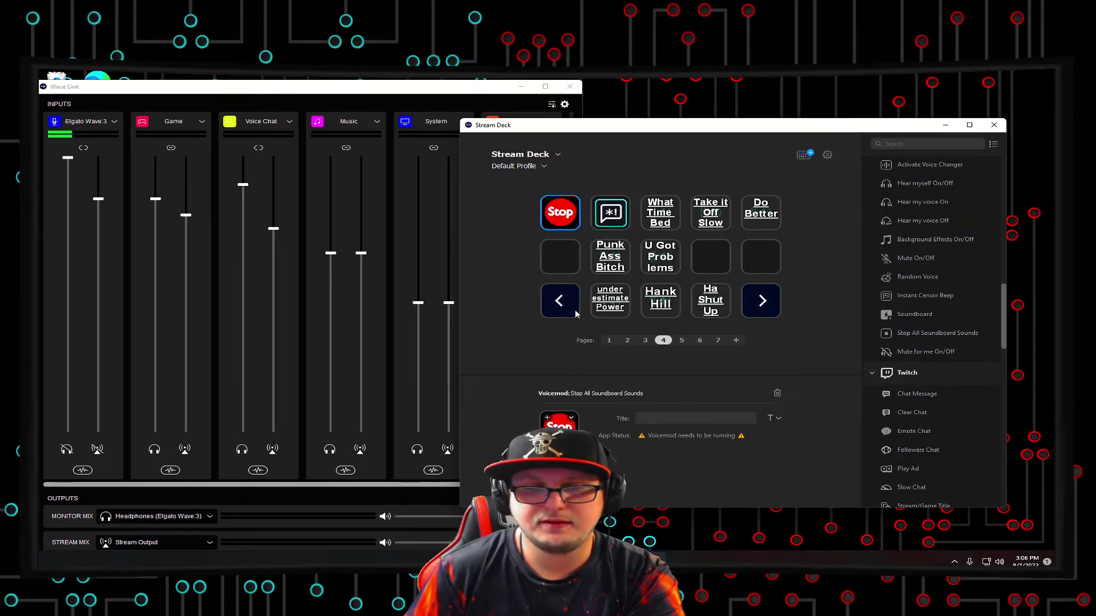
- Browse the Stream Deck Icon Library for the Stop key and close it without choosing an icon
click(548, 421)
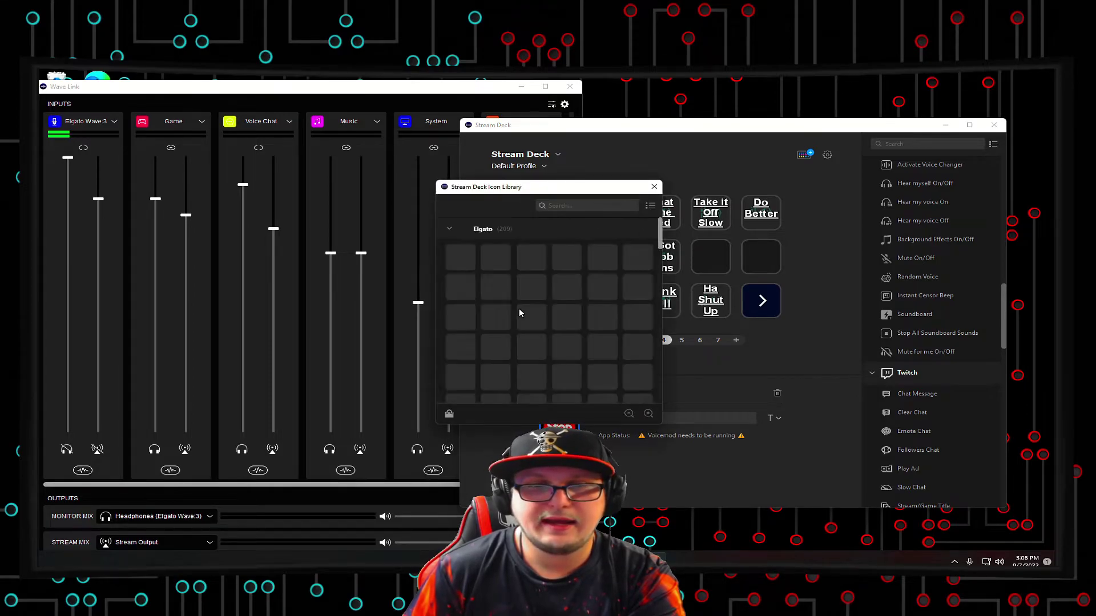
scroll(524, 305, down, 10)
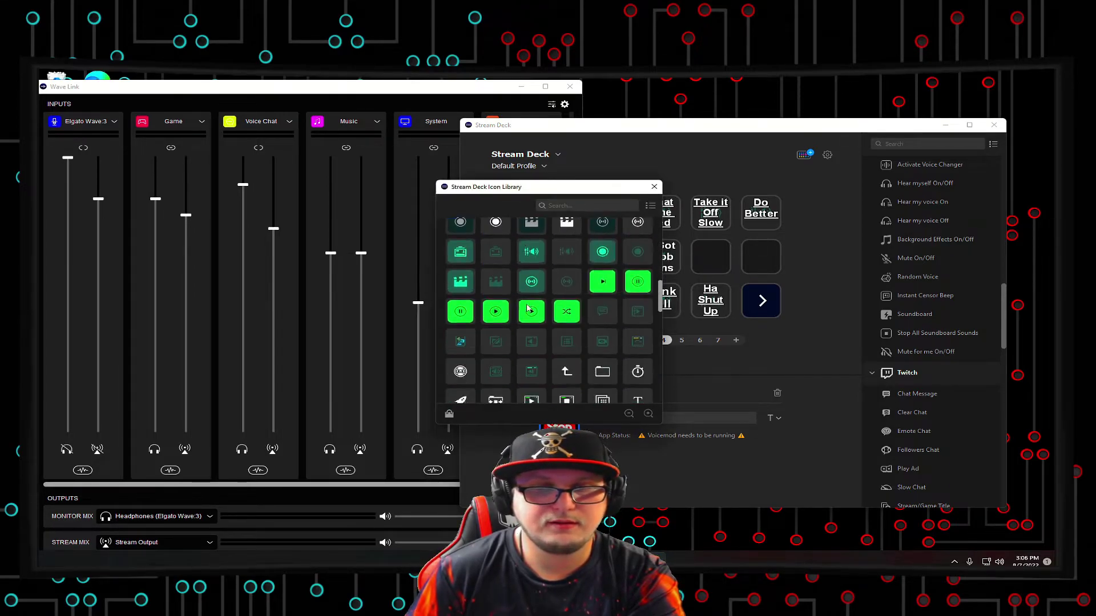
scroll(528, 309, down, 3)
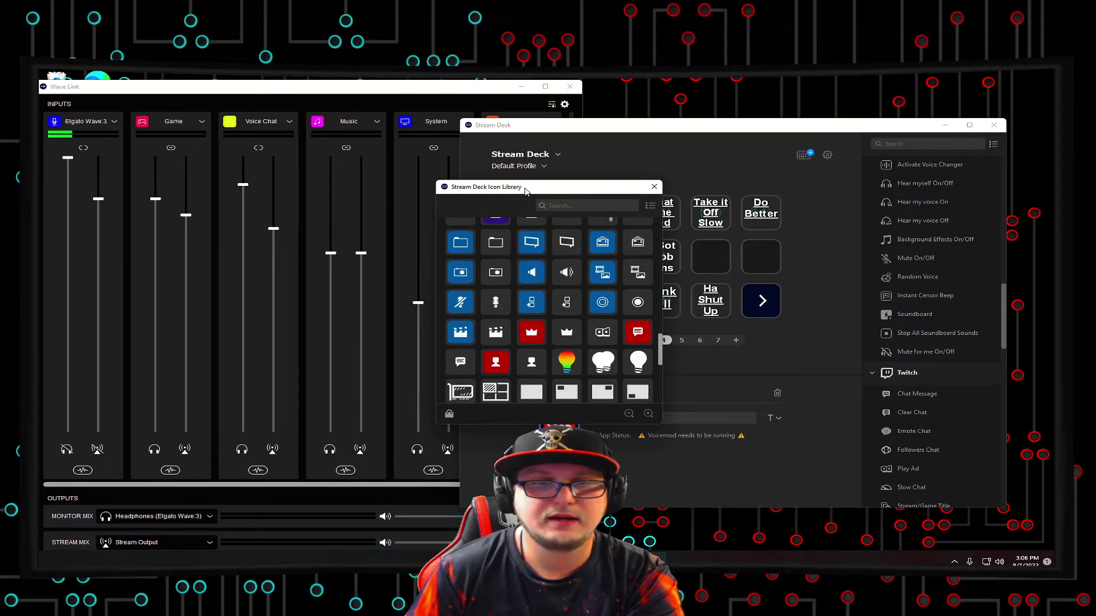
click(654, 187)
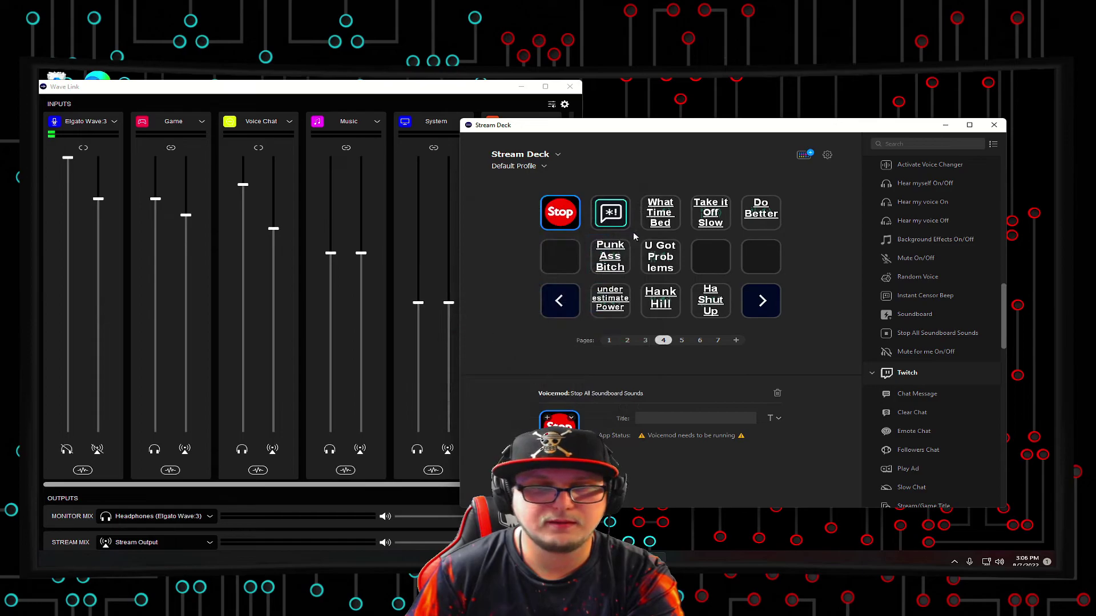
- Browse the custom images in the Stream Deck Icons folder for the Stop key, cancel the file selection and deselect the key
click(572, 419)
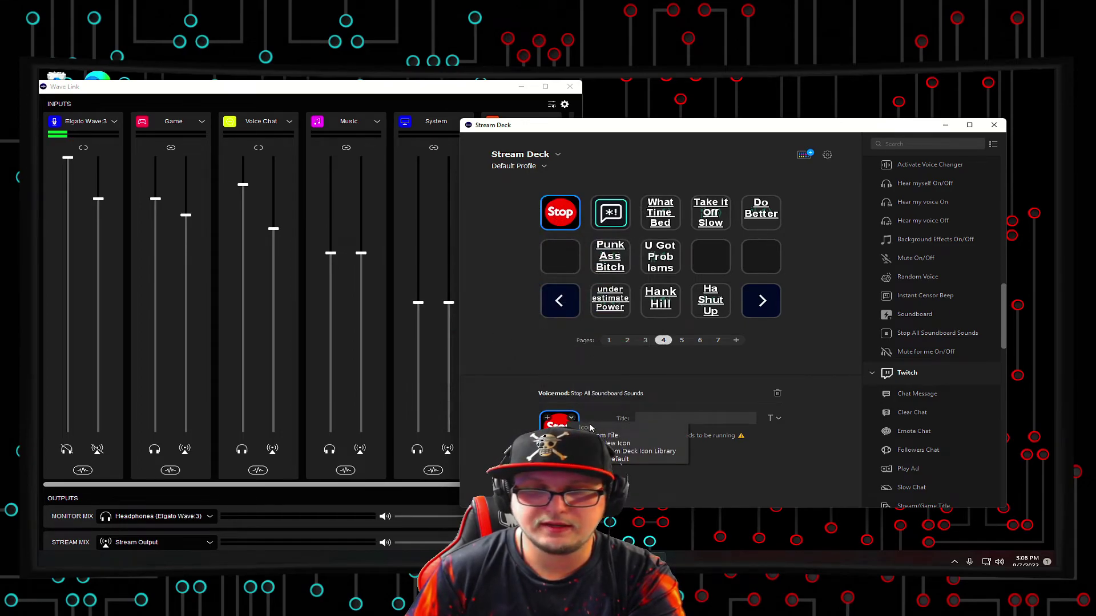
click(614, 434)
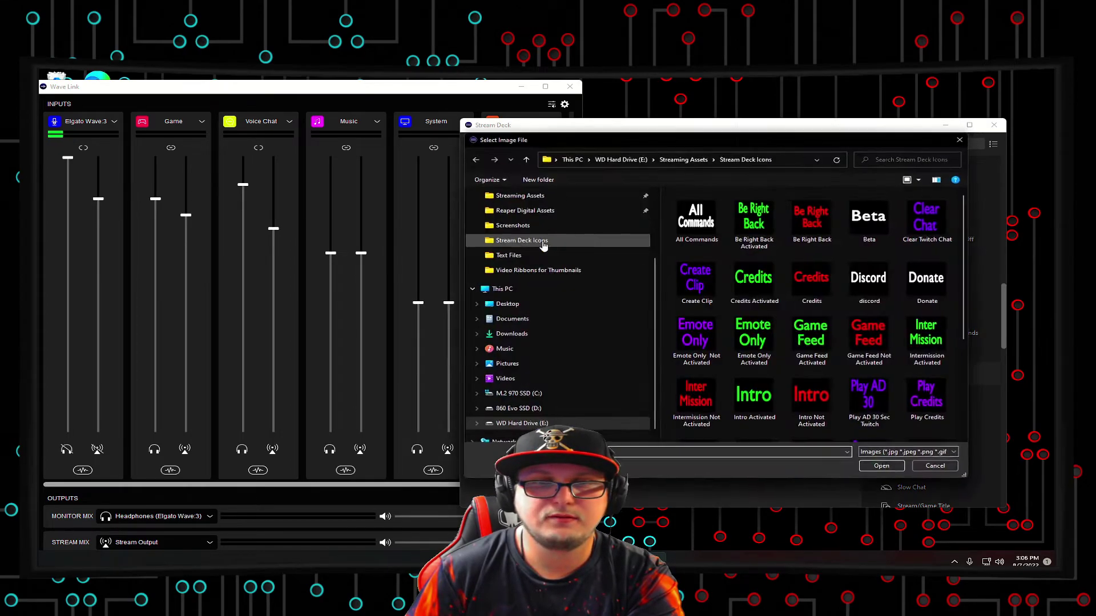
scroll(814, 311, down, 3)
scroll(814, 311, up, 3)
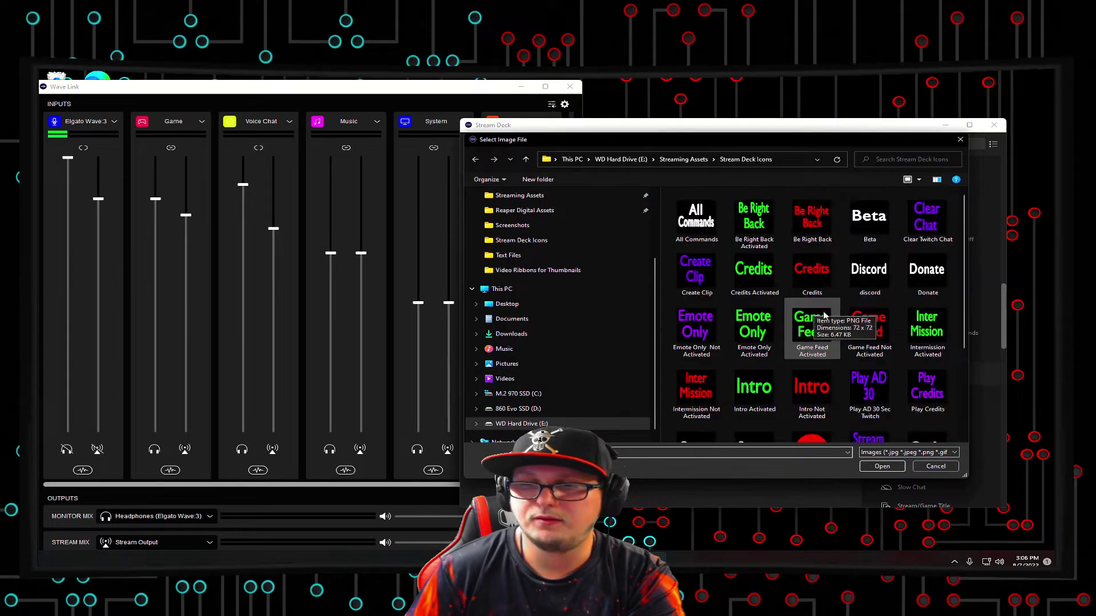
key(Escape)
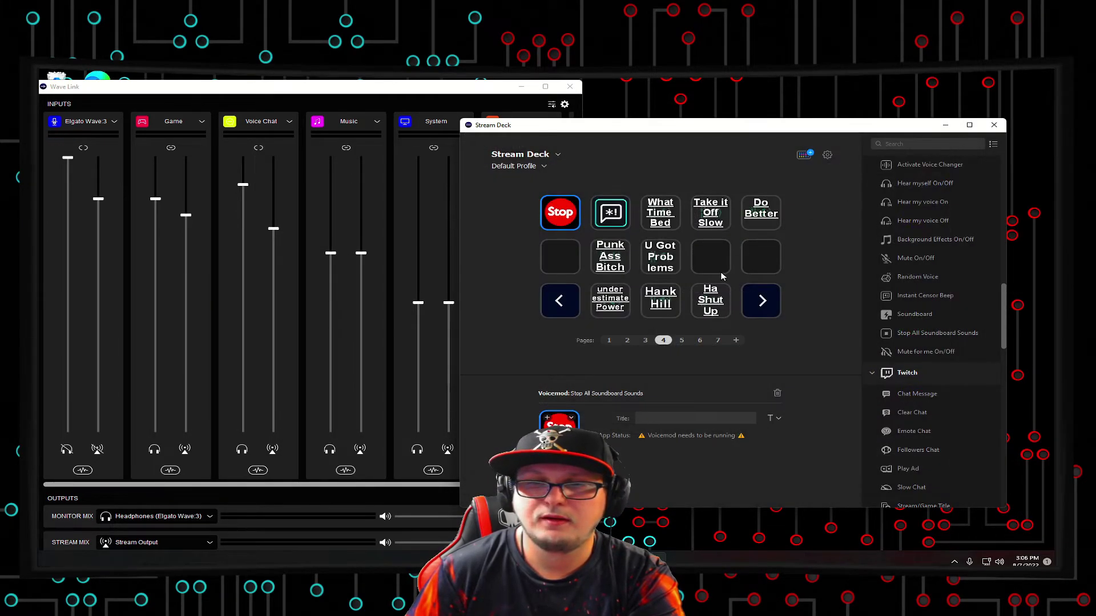
click(771, 274)
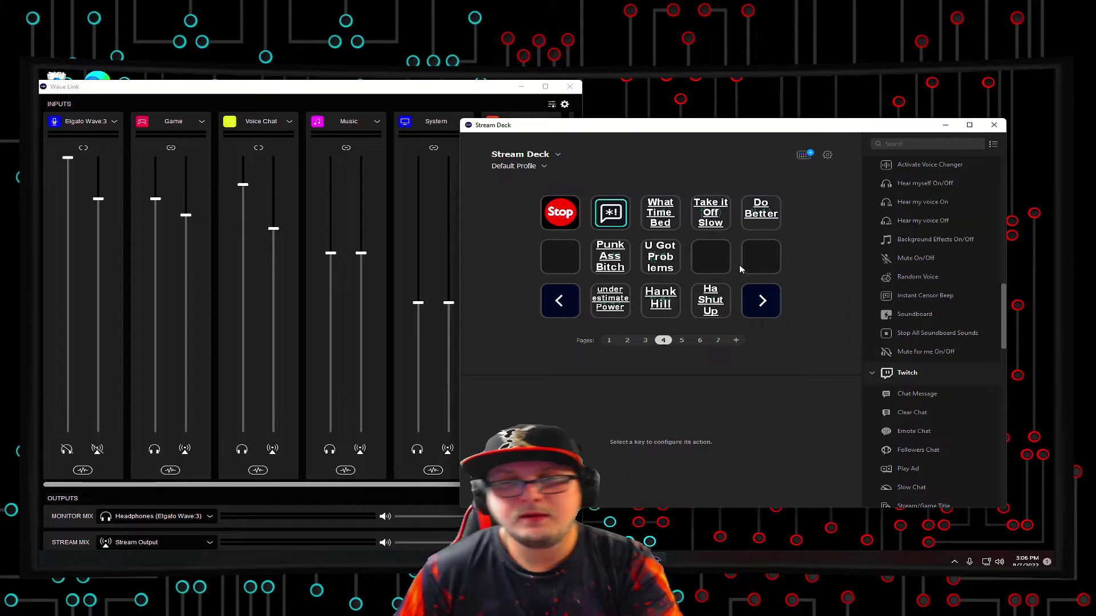
- Check the Stop key's Voicemod status, view its placement across pages 5 to 7 and go back to page 4
click(559, 216)
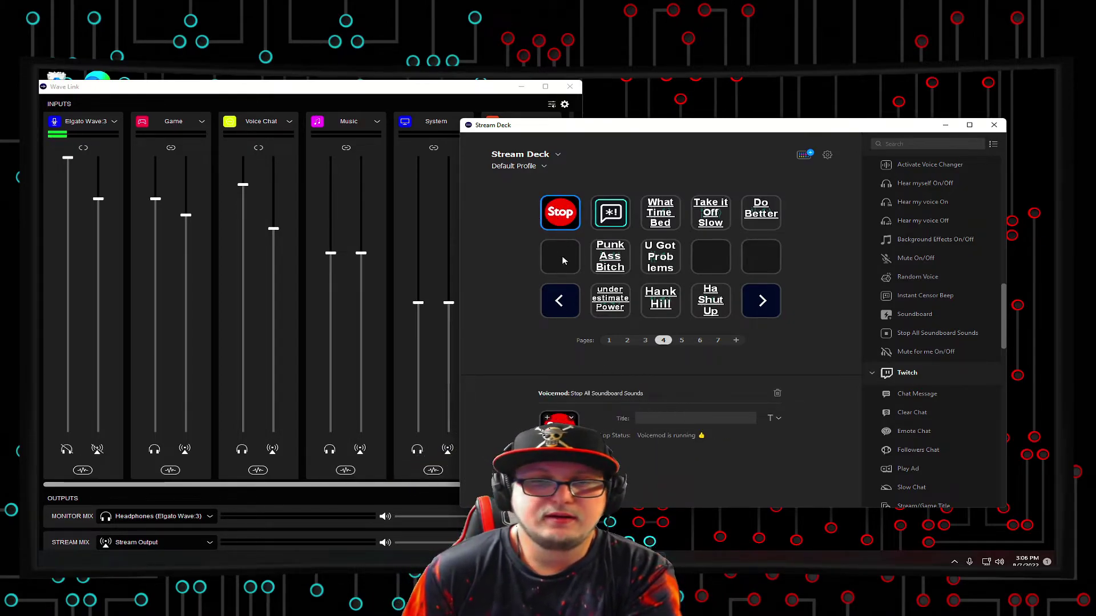
click(681, 341)
click(699, 340)
click(719, 341)
click(664, 341)
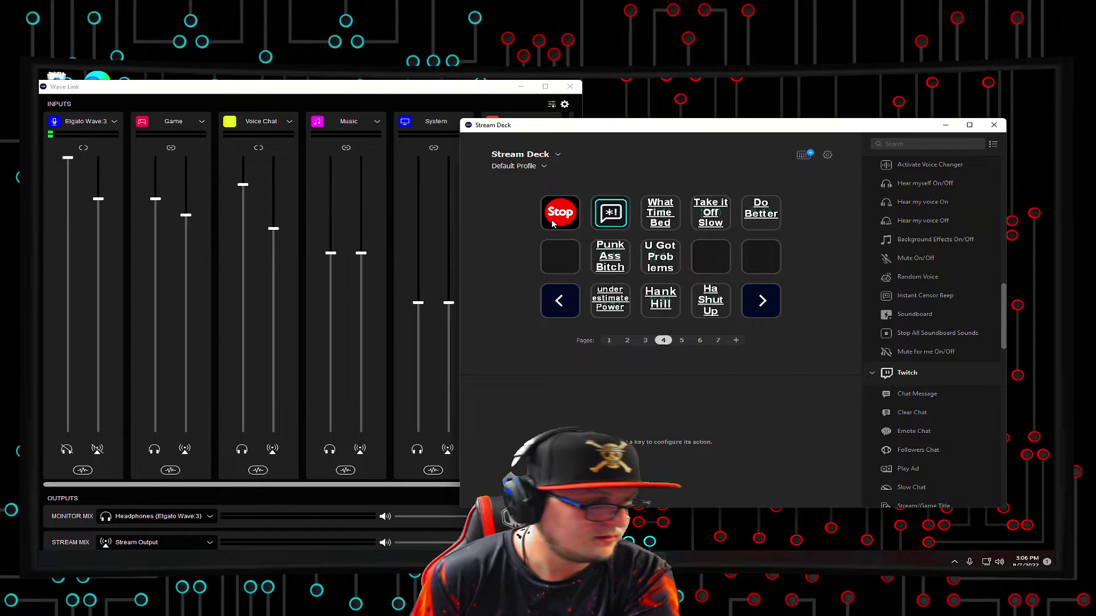
- Inspect the existing censor beep key and add another Voicemod Instant Censor Beep action to the empty key below Stop
click(609, 213)
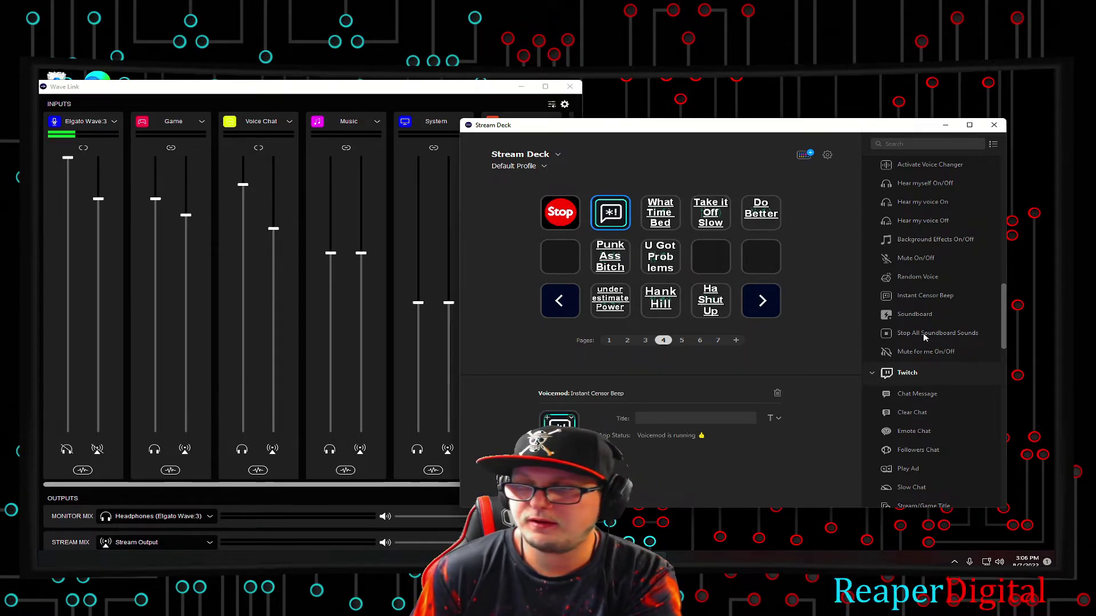
drag(926, 298, 560, 257)
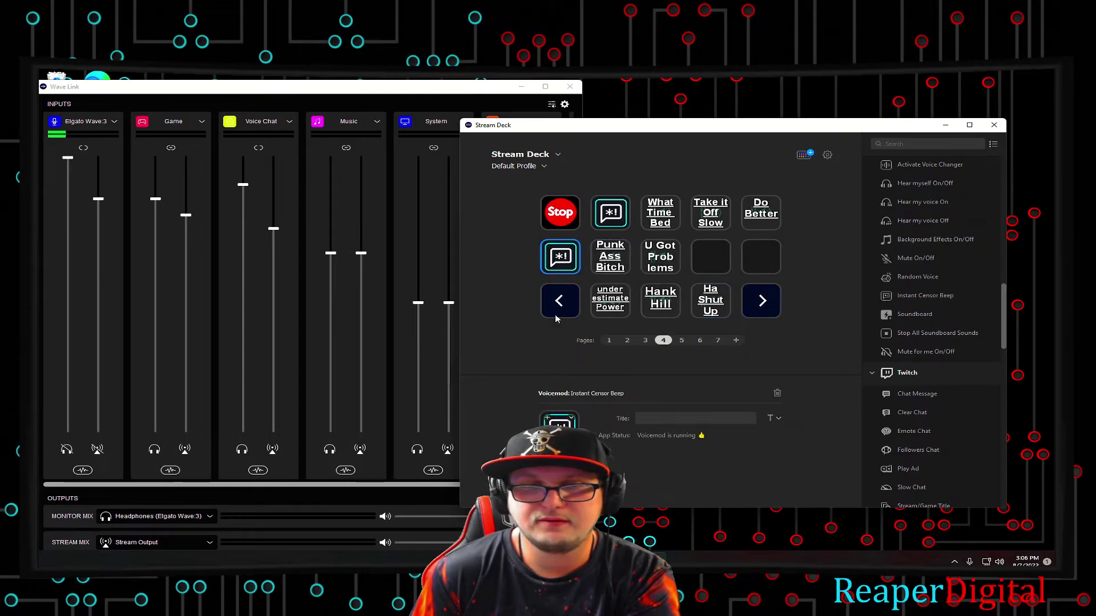
click(514, 270)
click(570, 263)
click(511, 261)
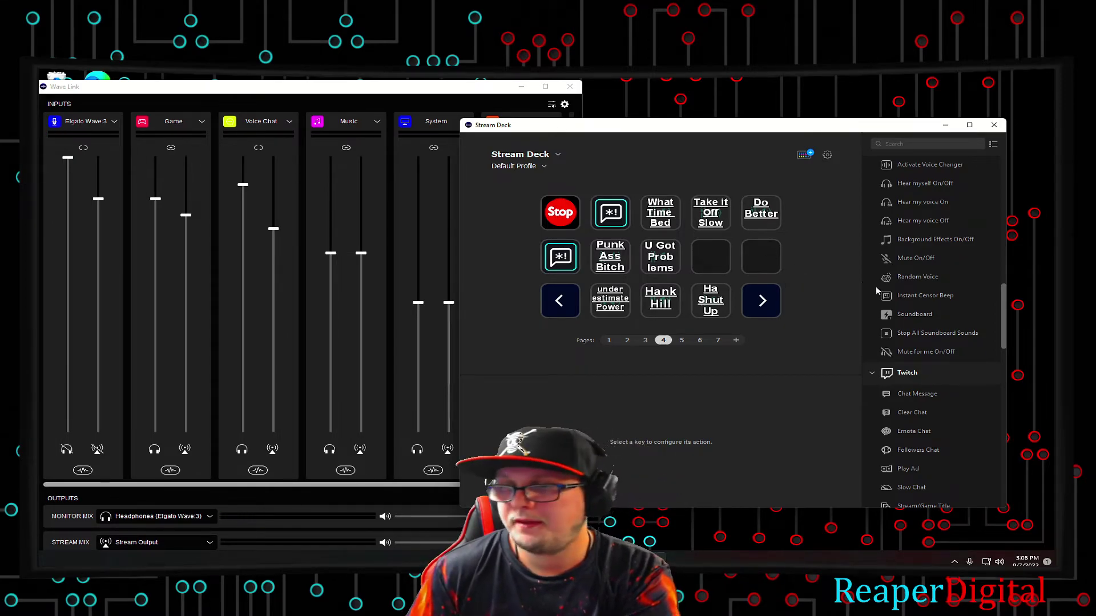
- Add a Voicemod Soundboard action to the empty key below Take it Off Slow and set its profile to My Soundboard
click(665, 222)
click(710, 212)
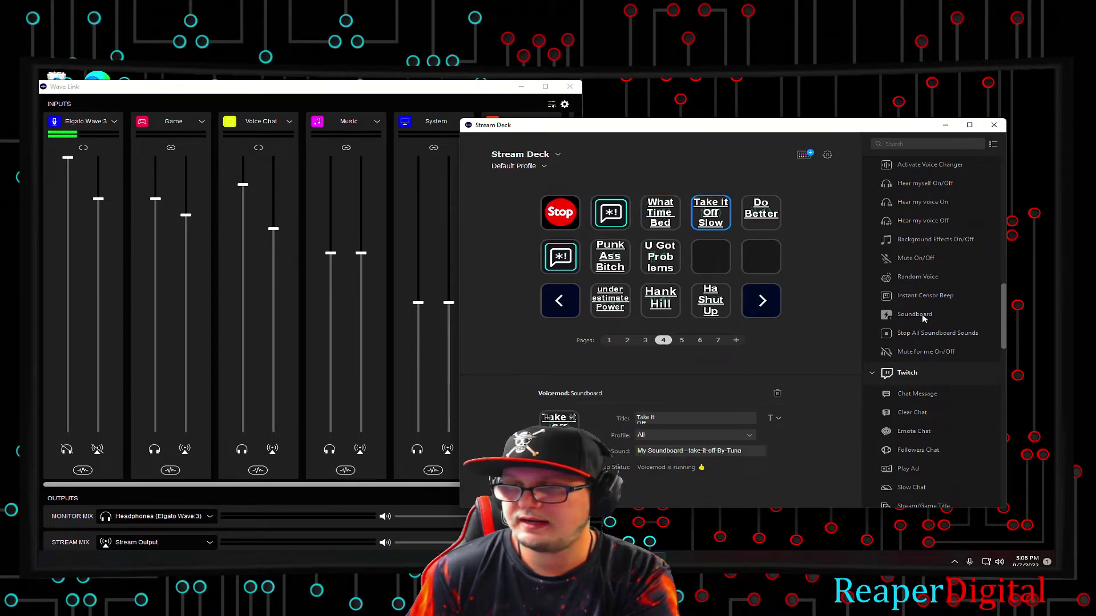
drag(923, 318, 711, 257)
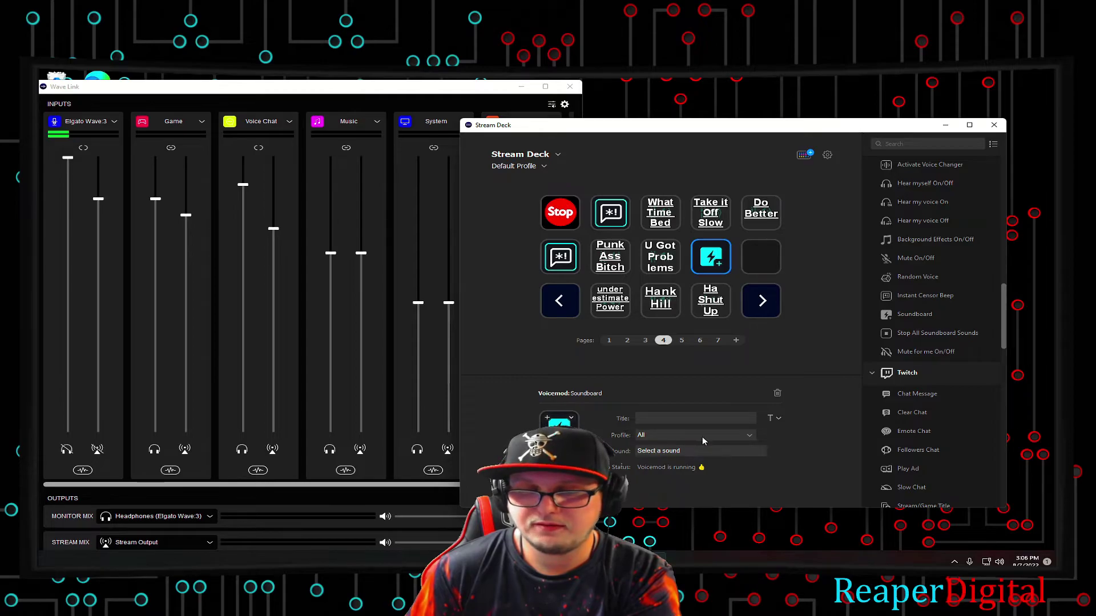
click(662, 437)
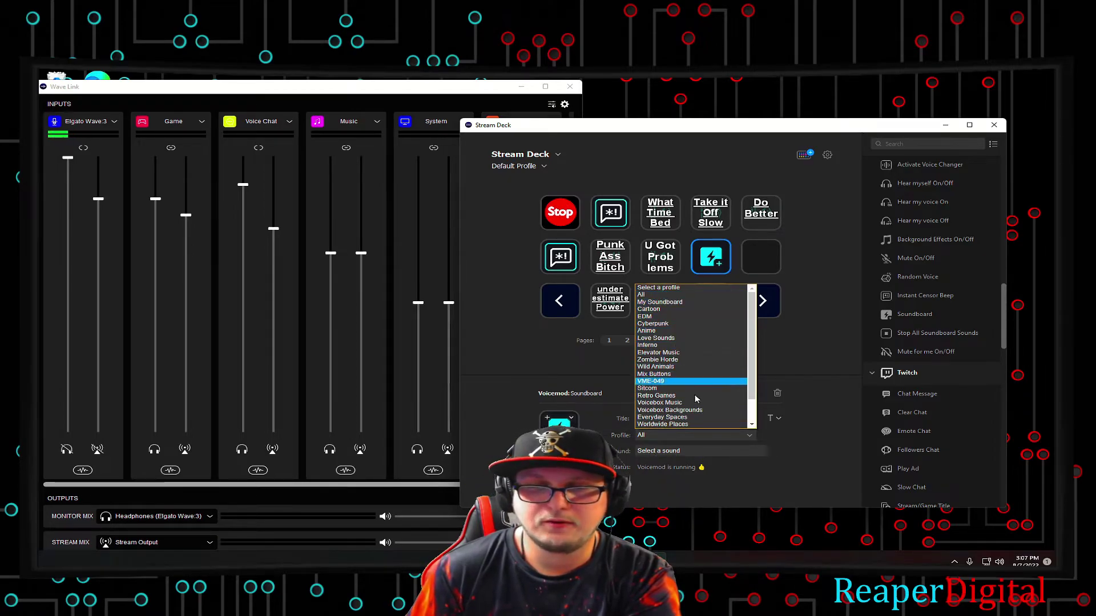
click(669, 302)
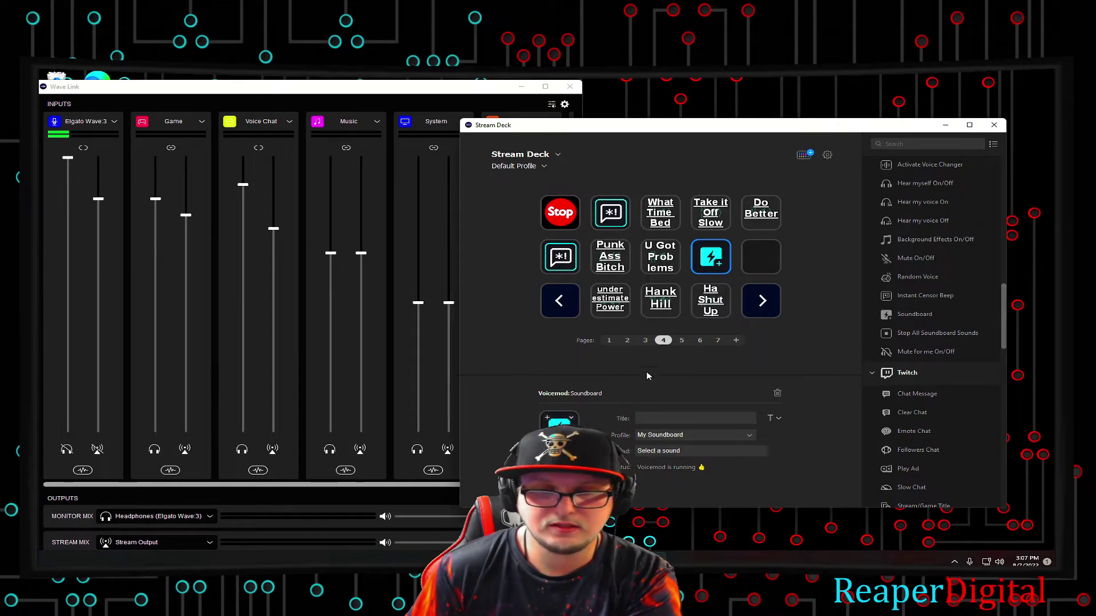
- Look through the sounds offered for the new Soundboard key and close the list without choosing one
click(674, 451)
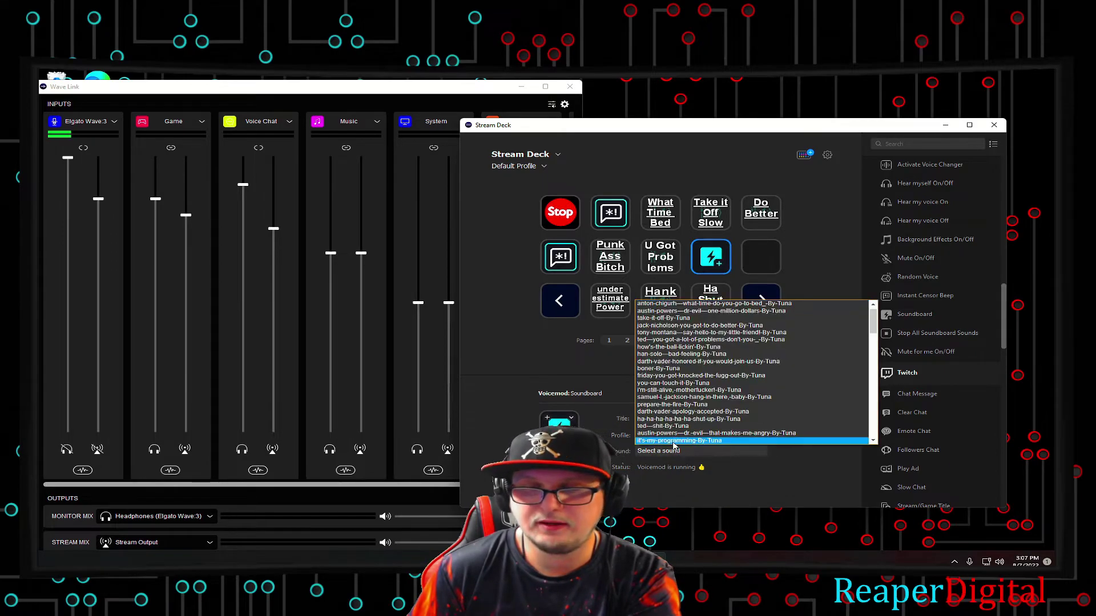
scroll(664, 354, down, 2)
scroll(665, 354, down, 5)
key(Escape)
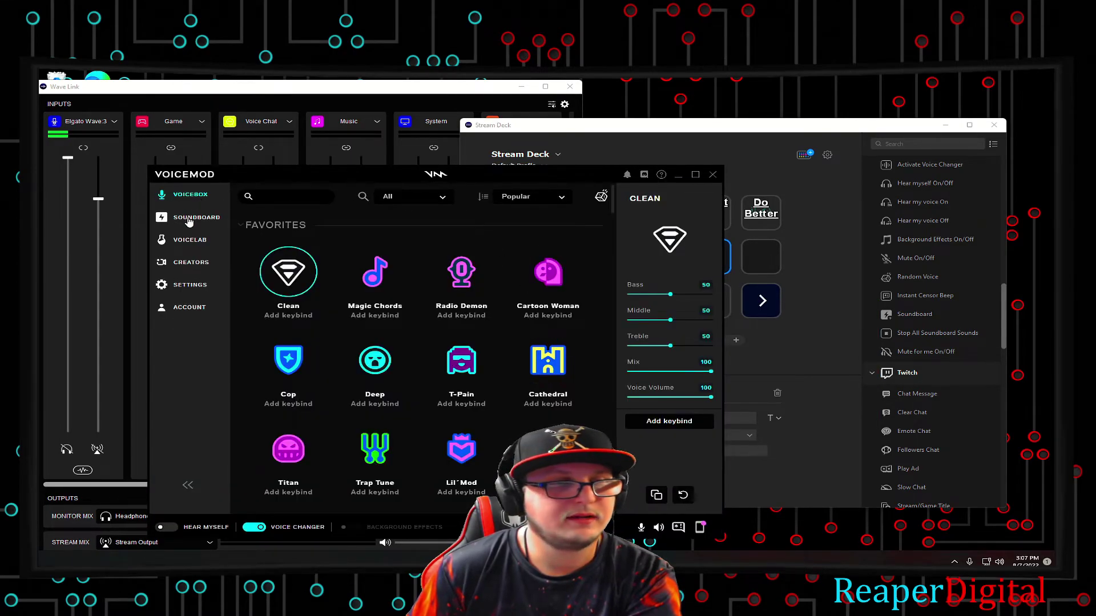
- Open My Soundboard in Voicemod's Soundboard section and look through its sounds down to the tile for importing new files
click(192, 219)
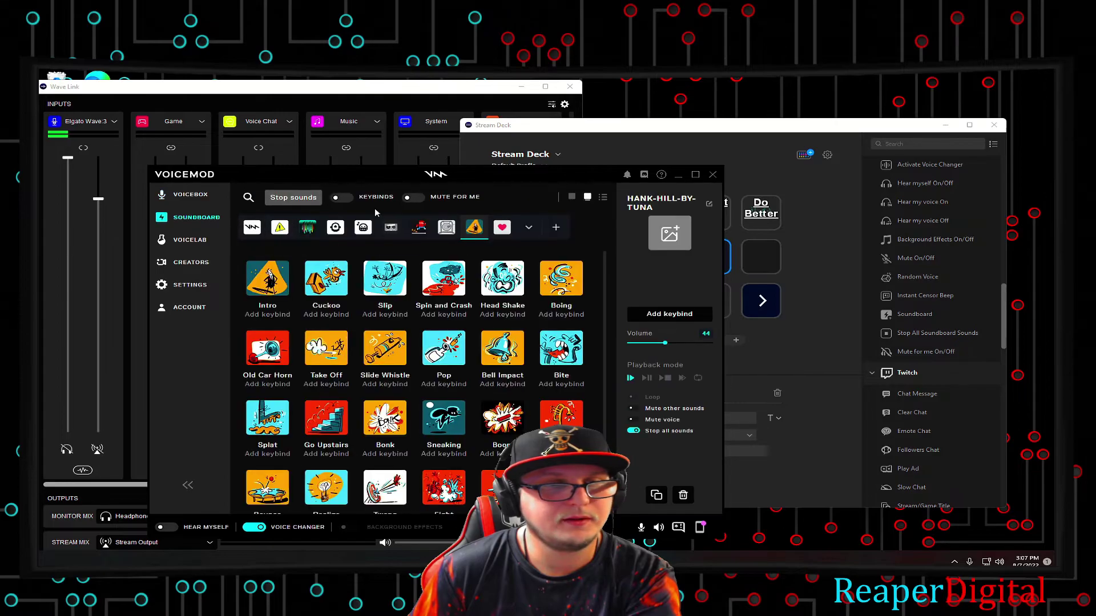
click(252, 228)
scroll(371, 281, down, 1)
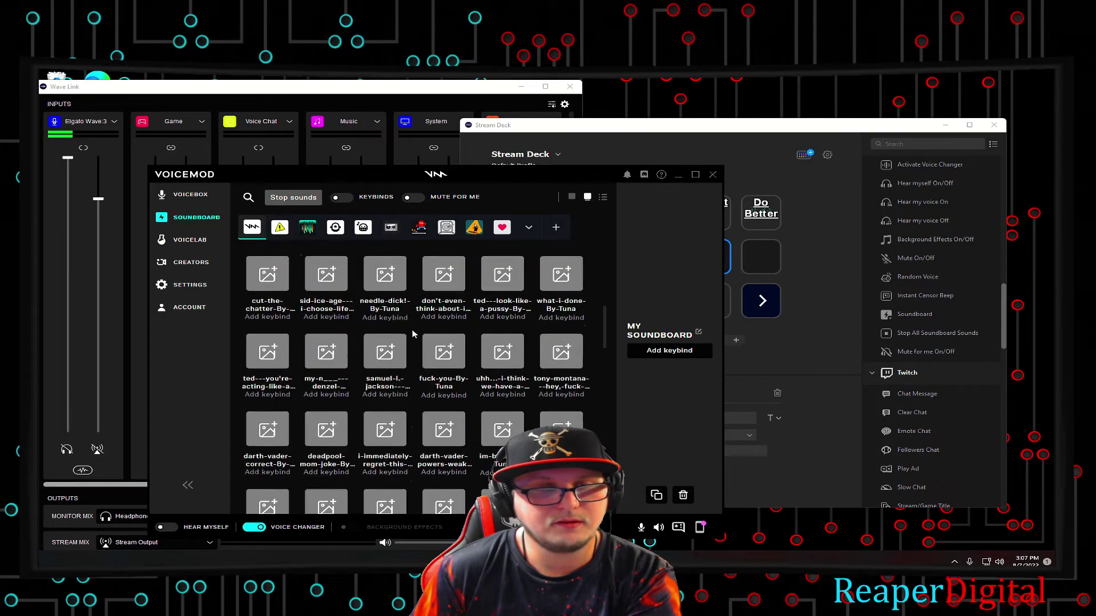
scroll(415, 334, down, 5)
scroll(392, 354, down, 3)
scroll(394, 354, down, 5)
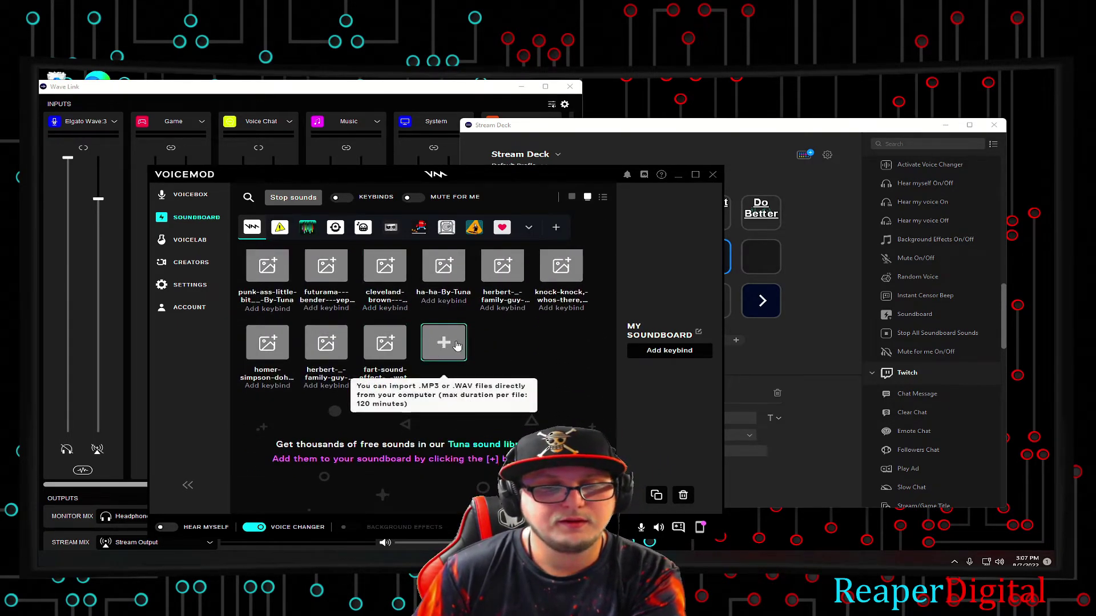
- Open the file picker for importing sounds and the Tuna sound library website, rejecting its optional cookies, and close both without adding a sound
click(443, 343)
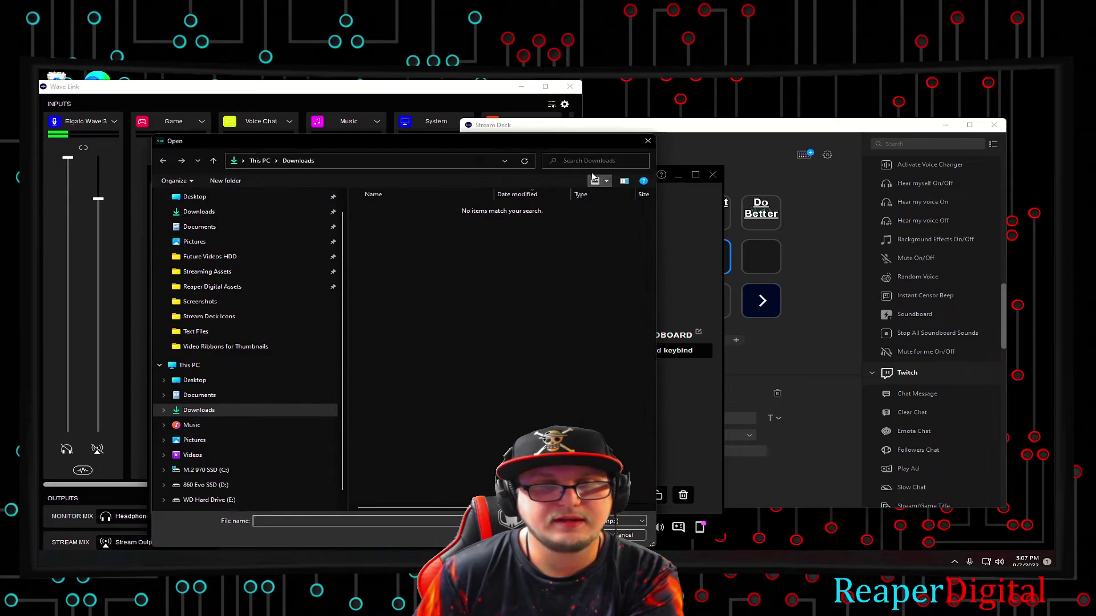
click(648, 138)
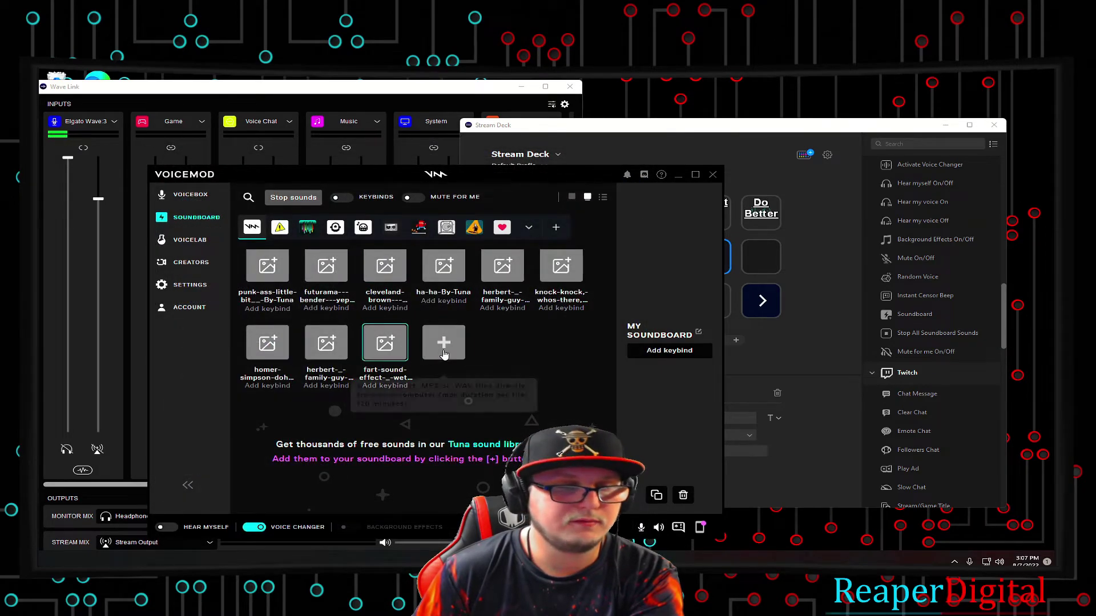
click(489, 449)
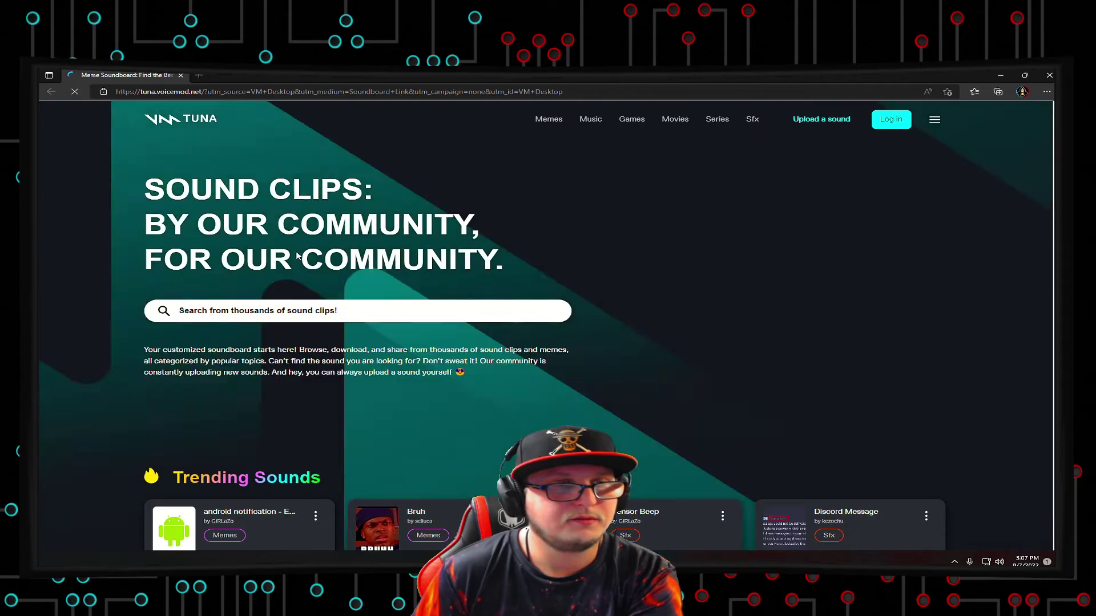
scroll(619, 314, down, 2)
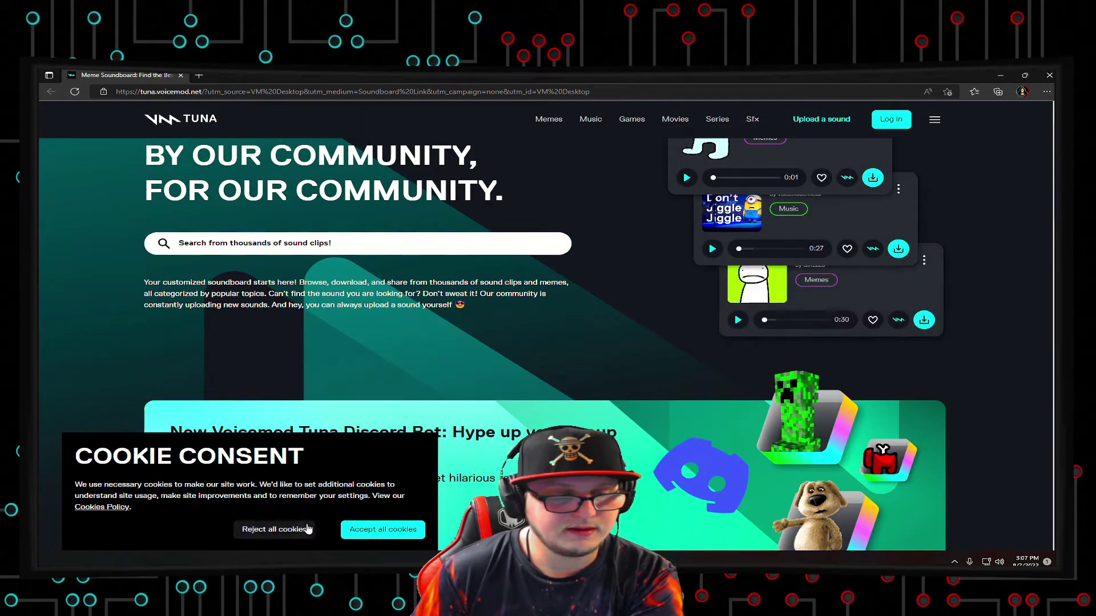
click(288, 528)
scroll(435, 334, up, 1)
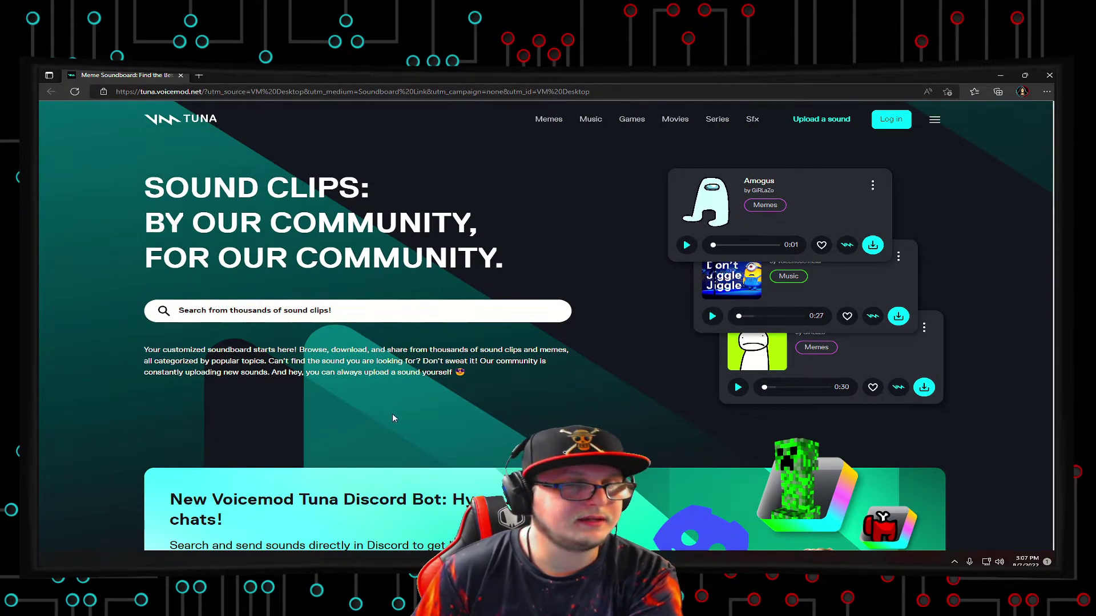
click(180, 75)
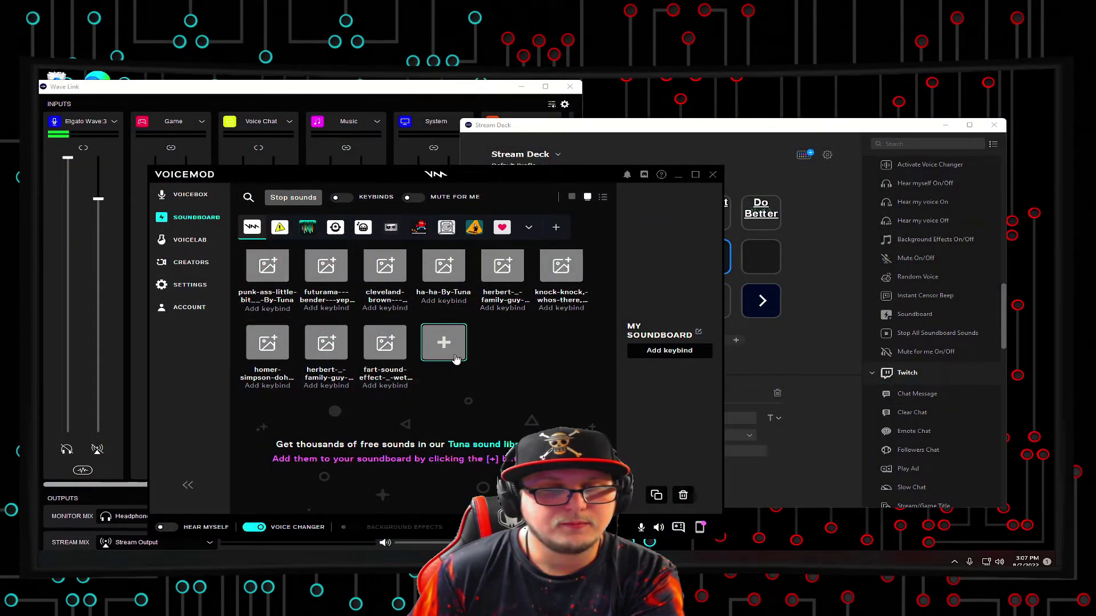
- Show the sound import file picker once more, close it without choosing a file, and minimise Voicemod to return to Stream Deck
click(440, 345)
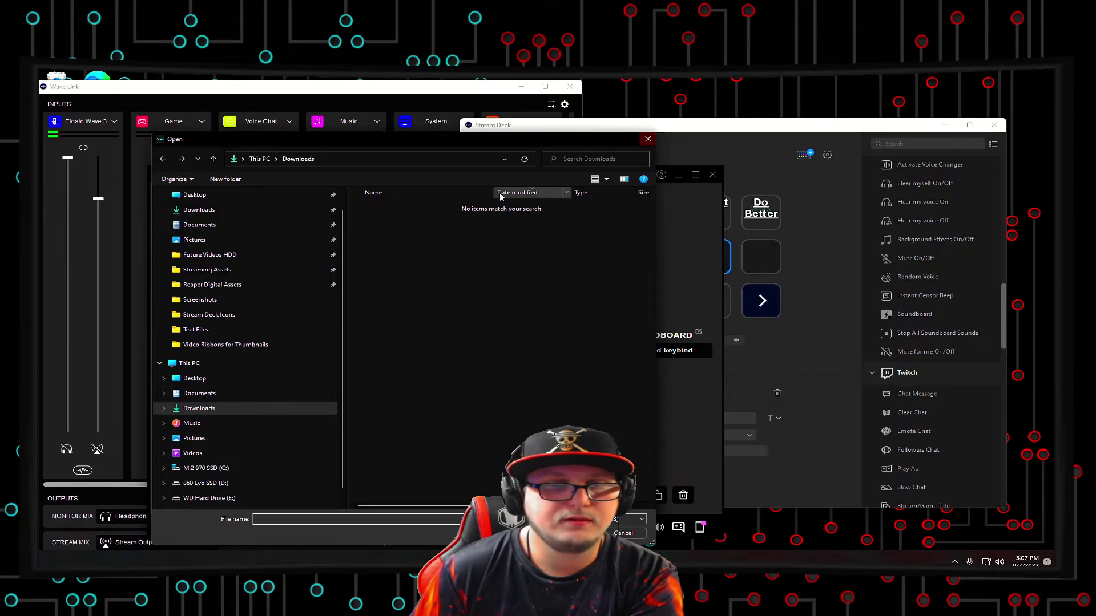
click(648, 139)
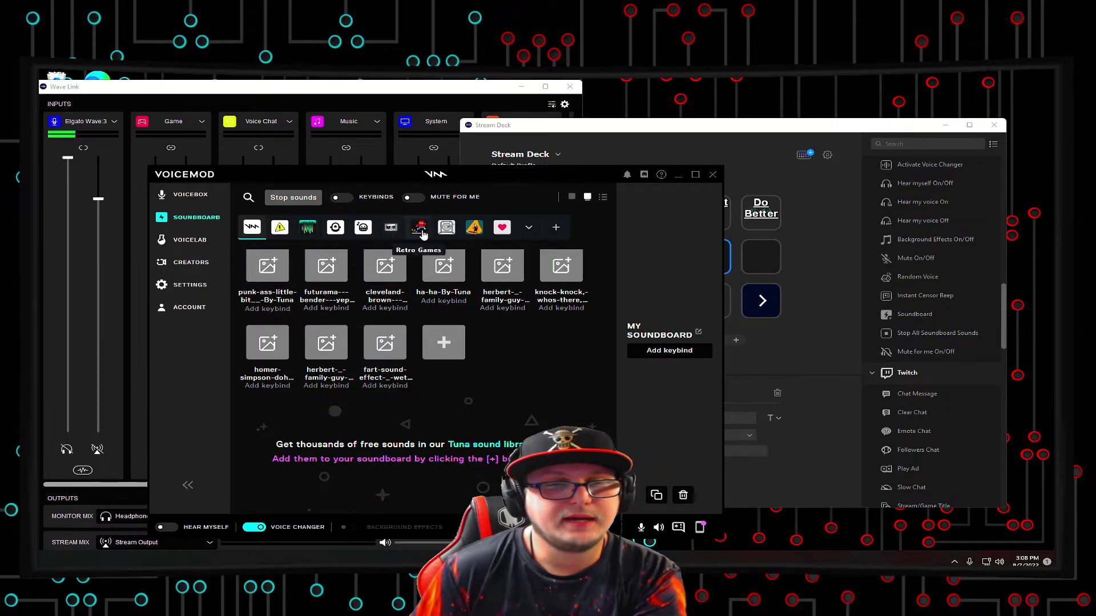
click(675, 176)
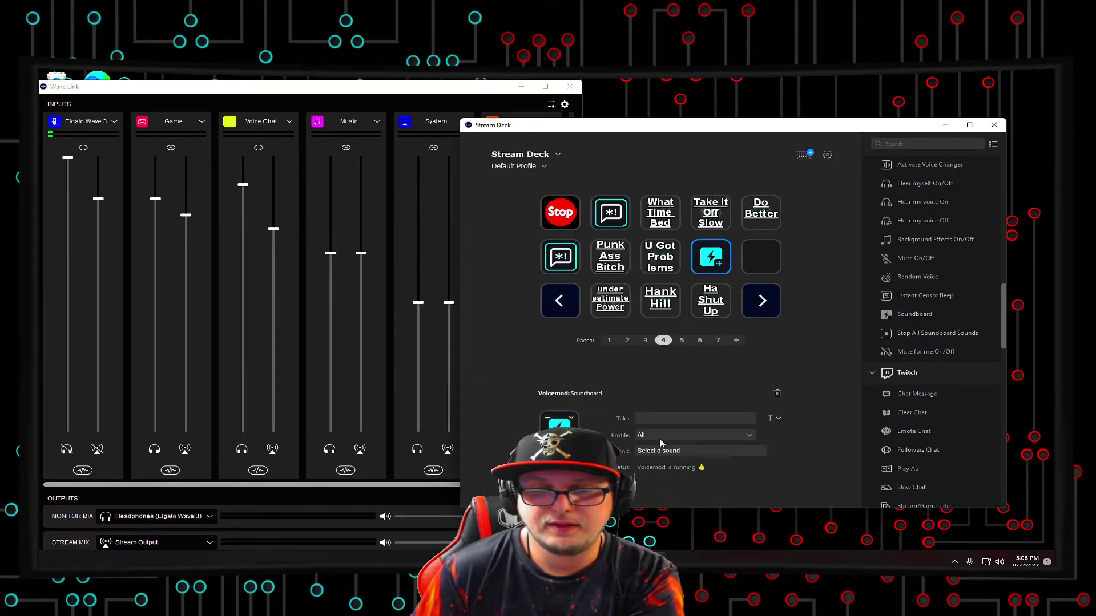
- Set the new Soundboard key's profile to Cartoon and look through its sounds without choosing one
click(661, 437)
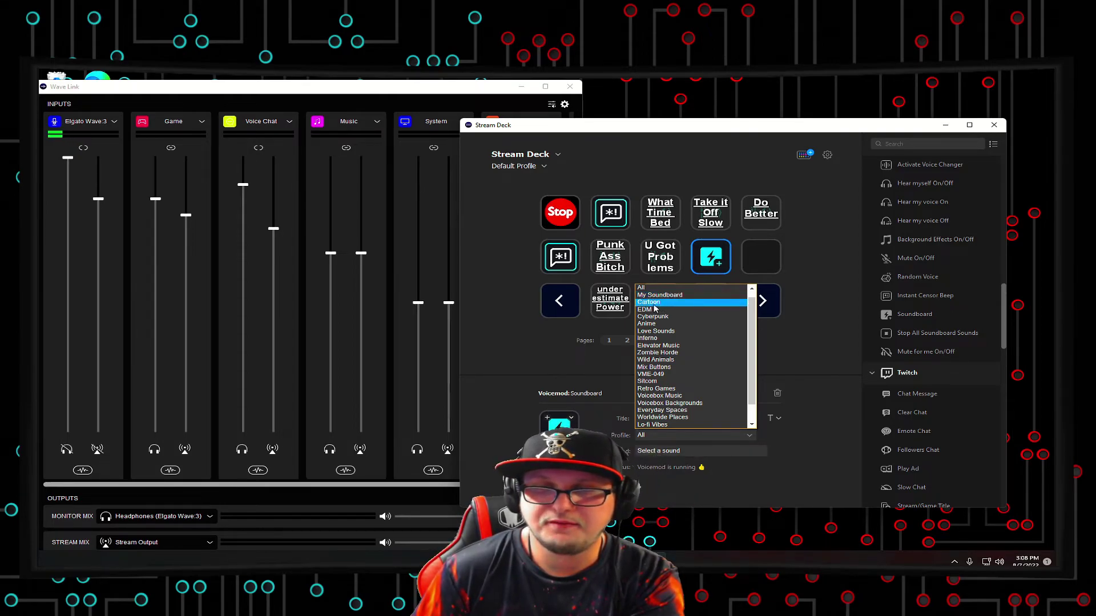
click(654, 303)
click(662, 450)
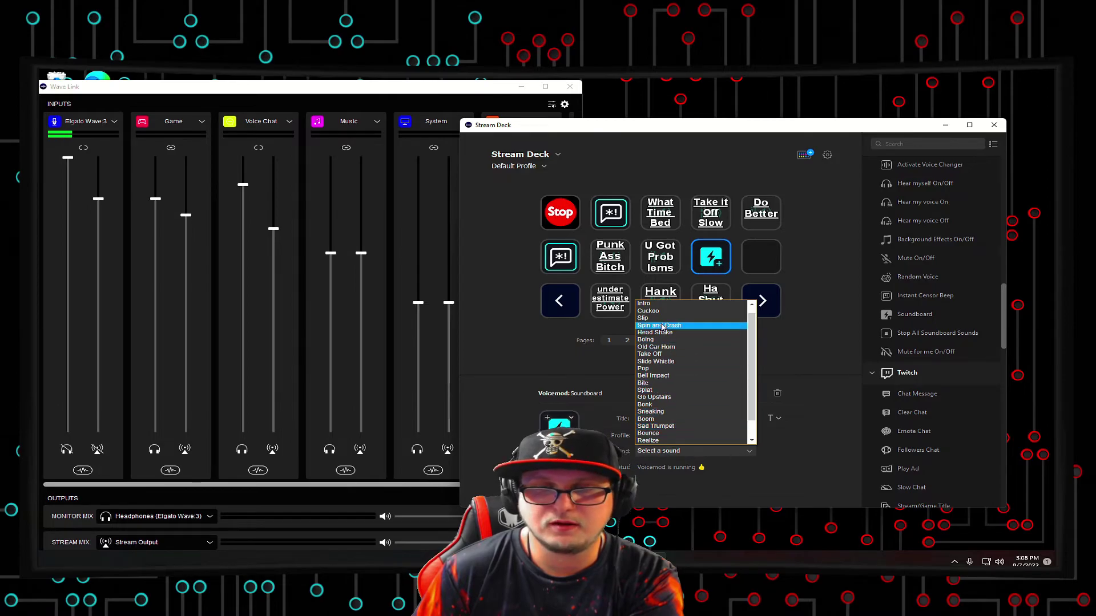
click(663, 473)
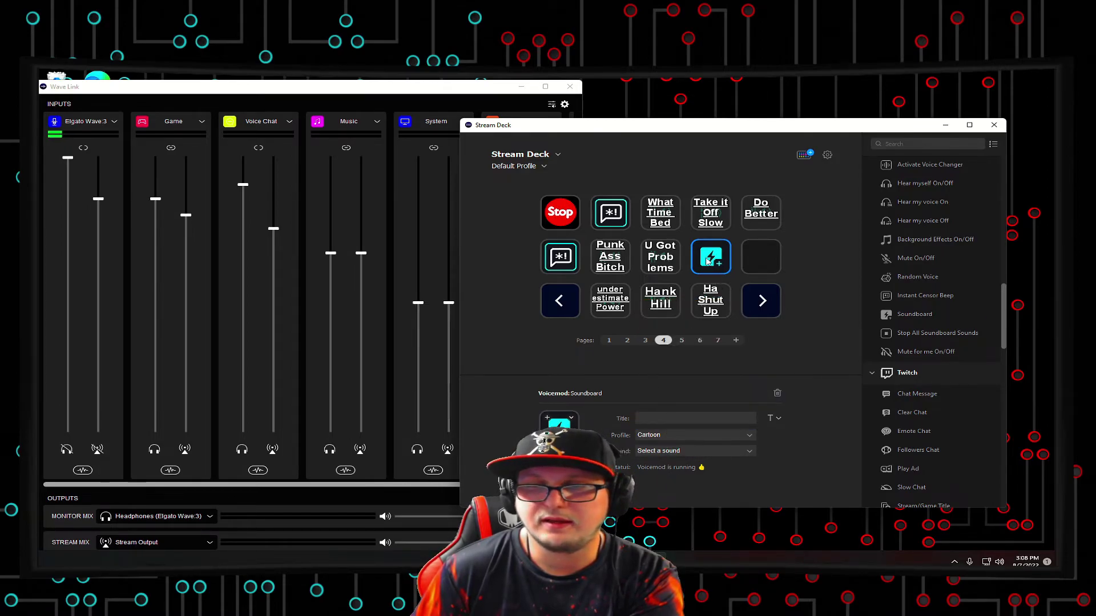
- Look through the Voicemod actions and inspect the Voice Changer keys on page 3, from Clean and Auto Tune to Bow Billy and Alien
scroll(913, 371, up, 2)
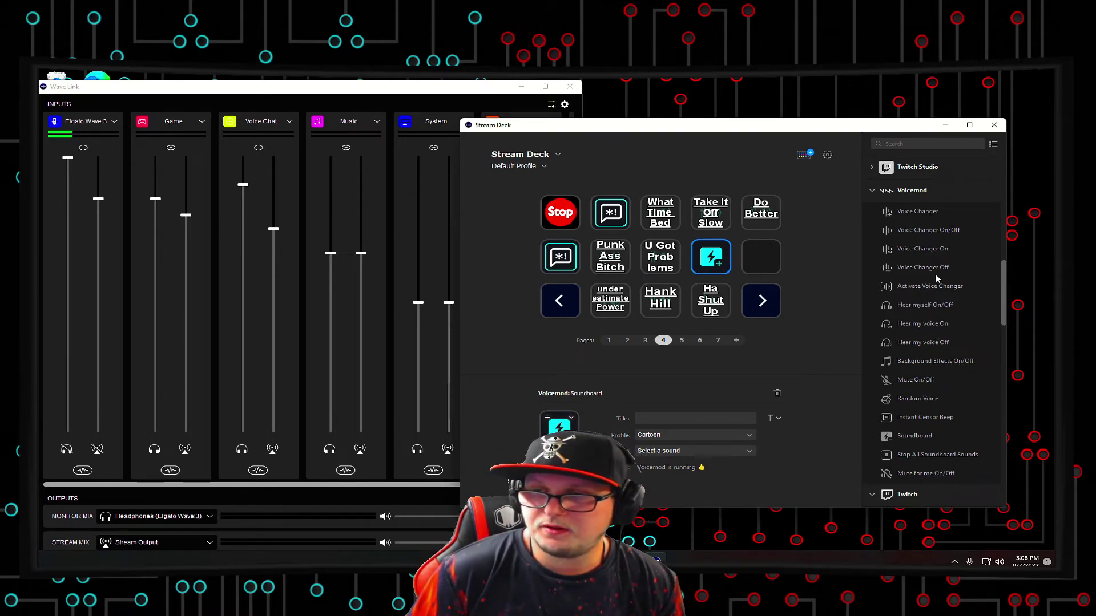
scroll(930, 363, down, 3)
scroll(930, 363, up, 3)
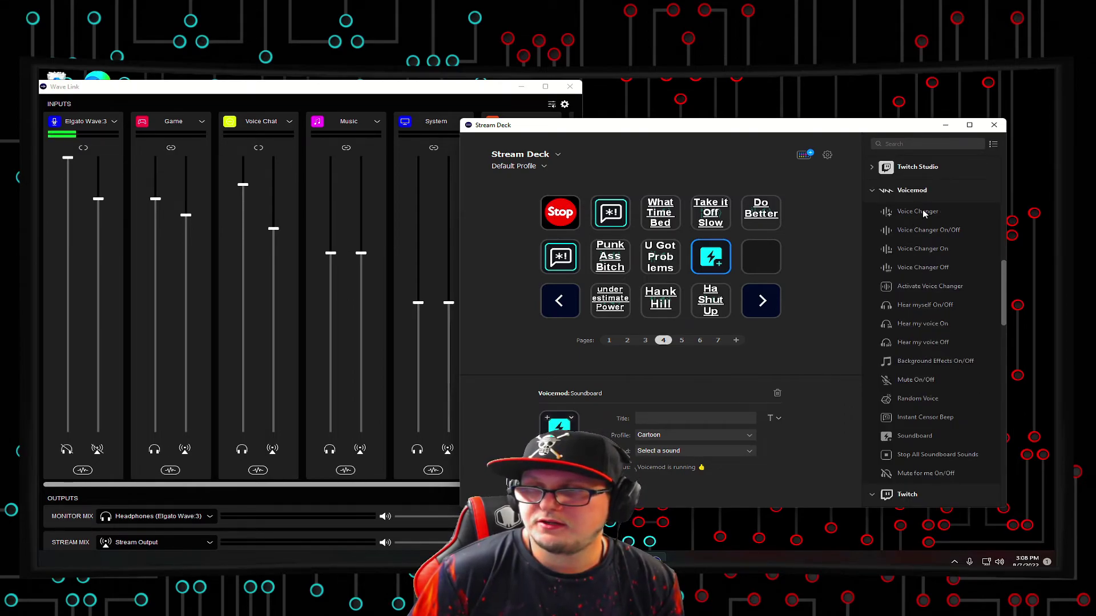
click(645, 340)
click(609, 221)
click(657, 223)
click(704, 224)
click(763, 229)
click(748, 268)
click(716, 263)
click(656, 271)
click(599, 275)
click(559, 258)
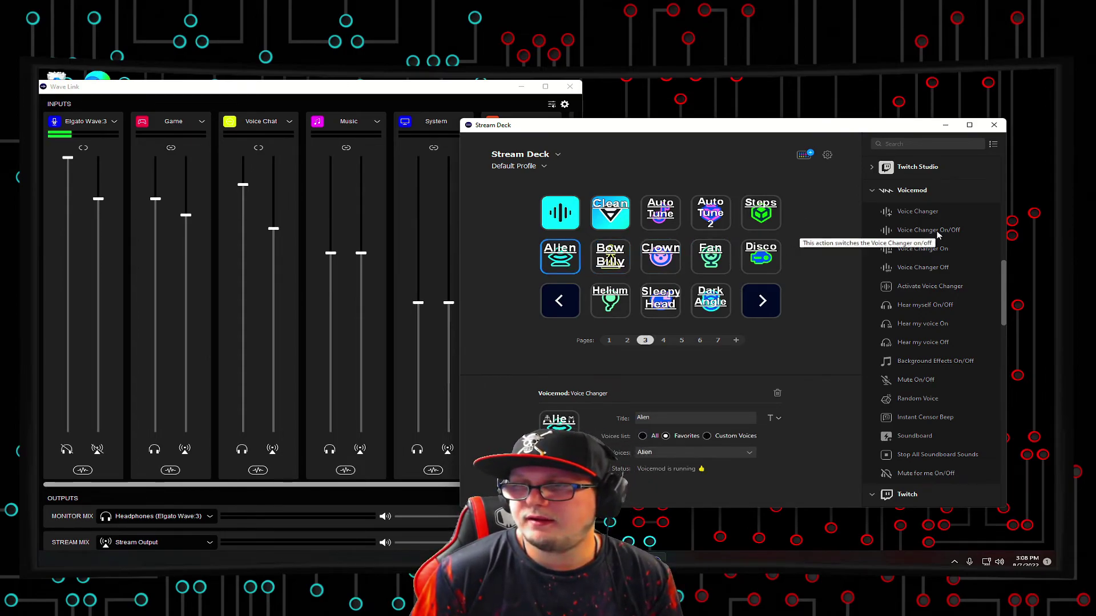
- Inspect the Voice Changer On/Off key and compare it with the Clean voice key beside it on page 3
click(560, 216)
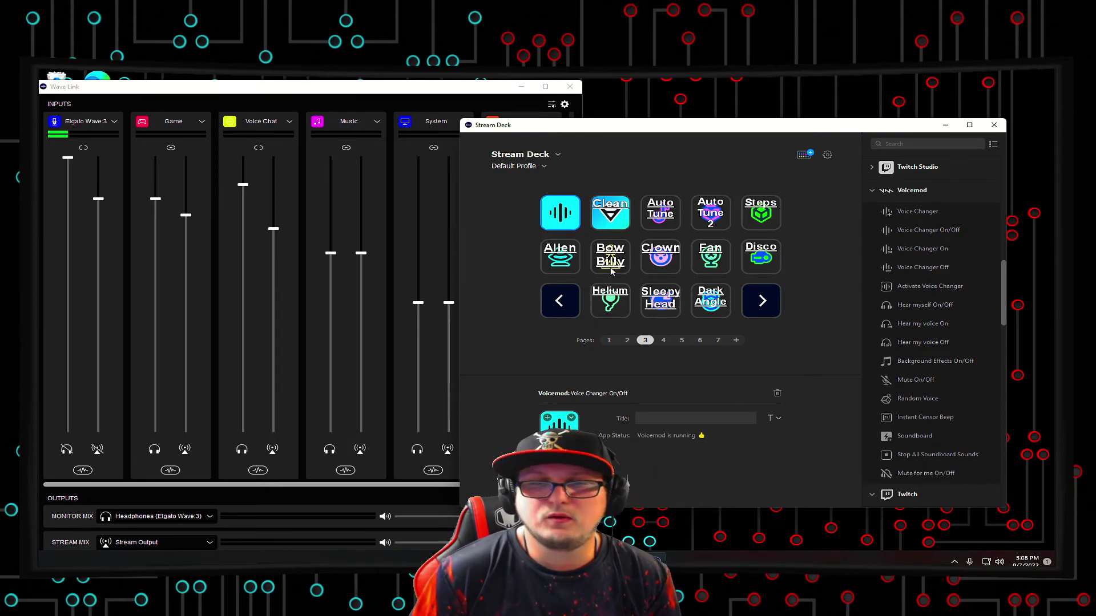
click(614, 212)
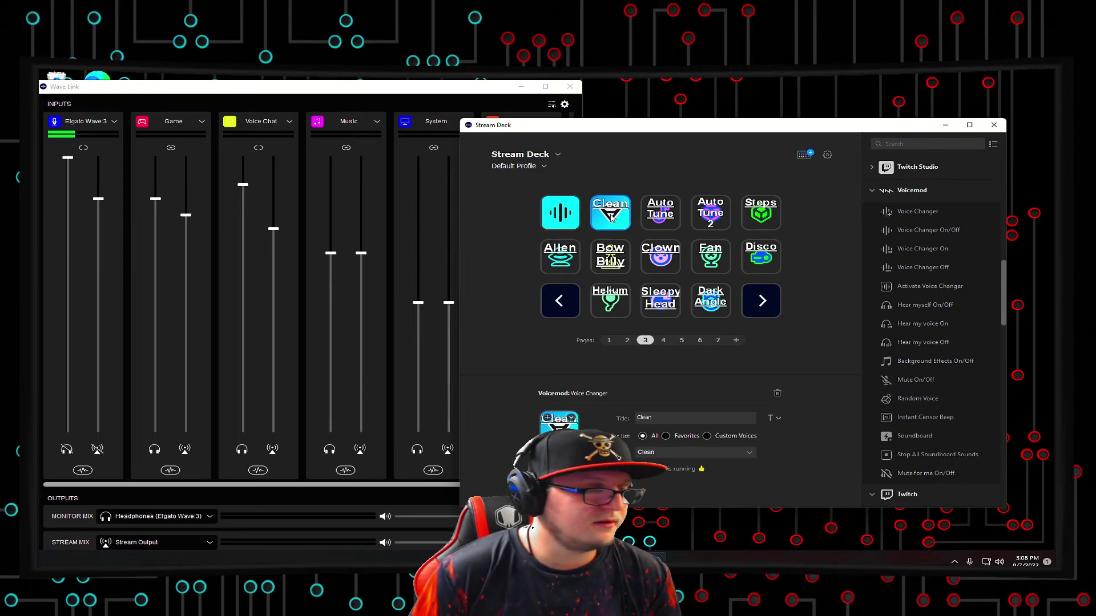
click(563, 222)
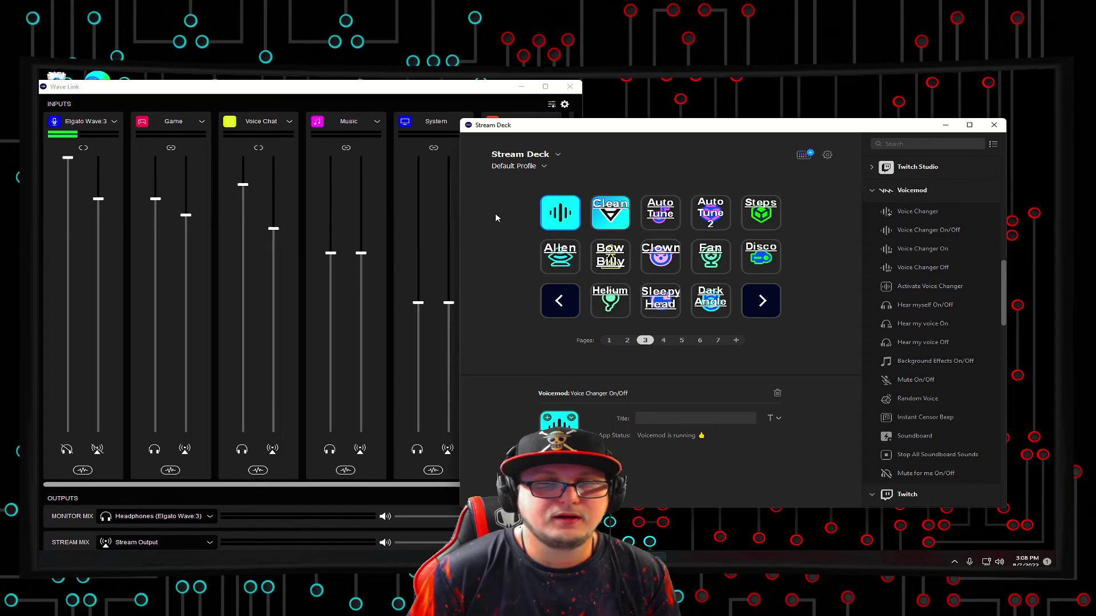
click(610, 224)
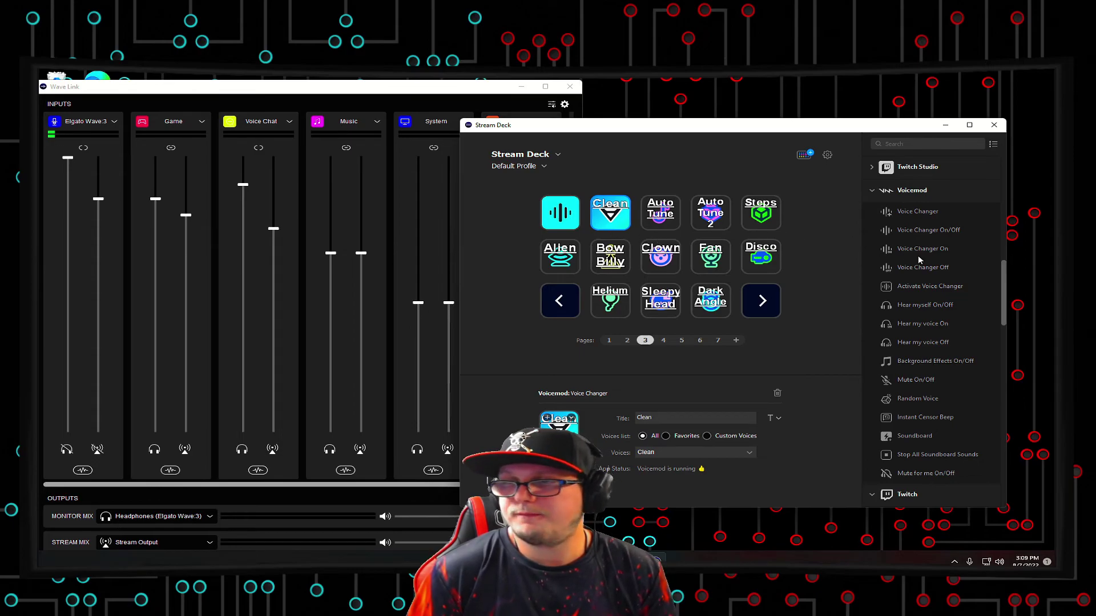
- Look through the remaining Voicemod actions down to Mute for me On/Off and inspect the Stop key on page 4
scroll(933, 260, down, 2)
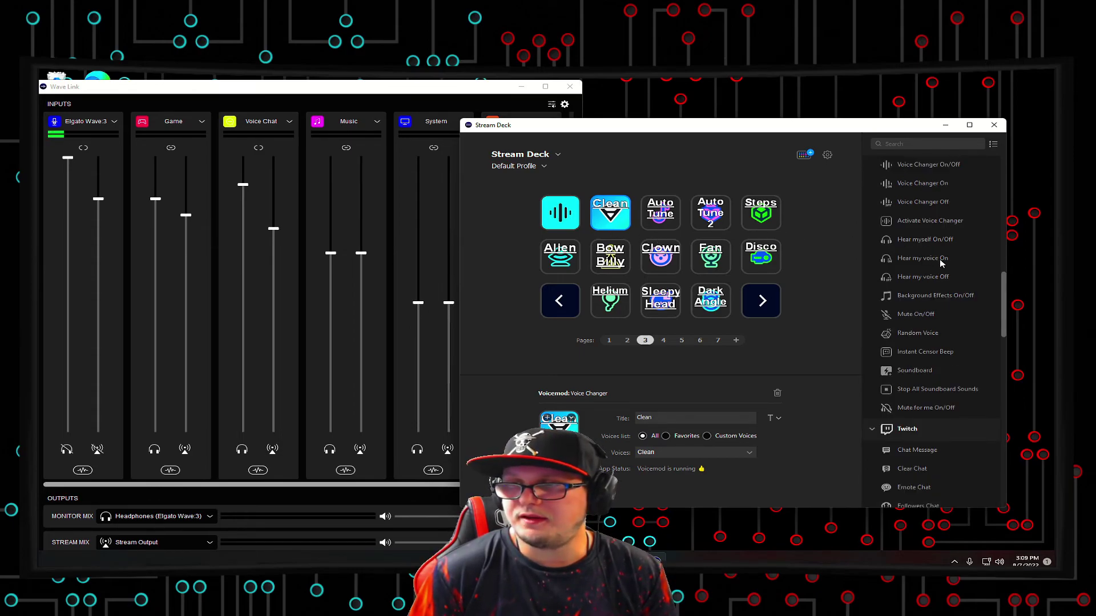
scroll(942, 261, down, 3)
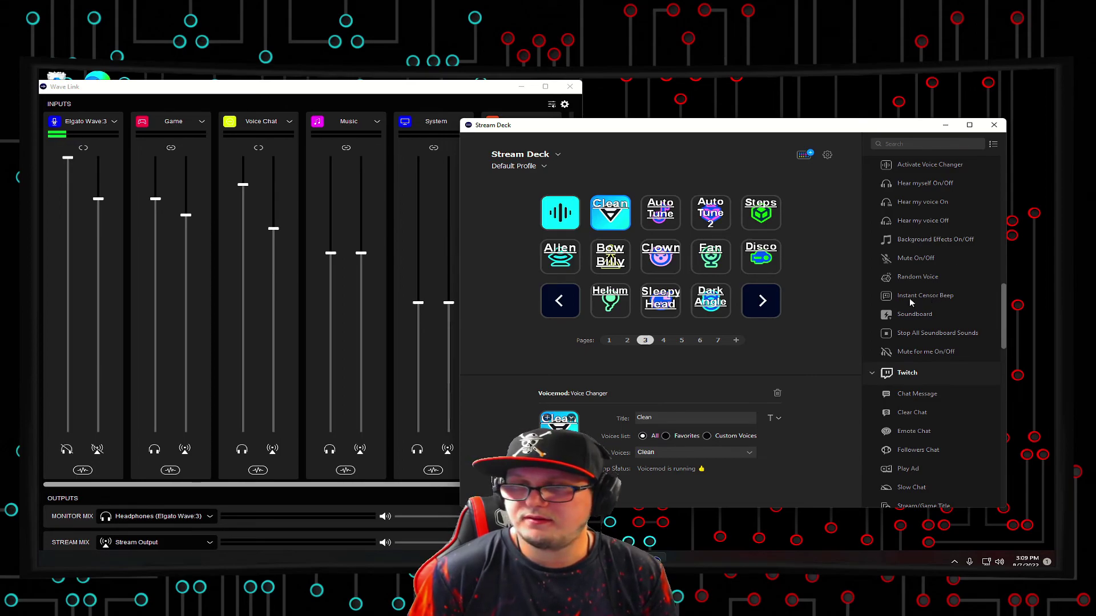
click(663, 340)
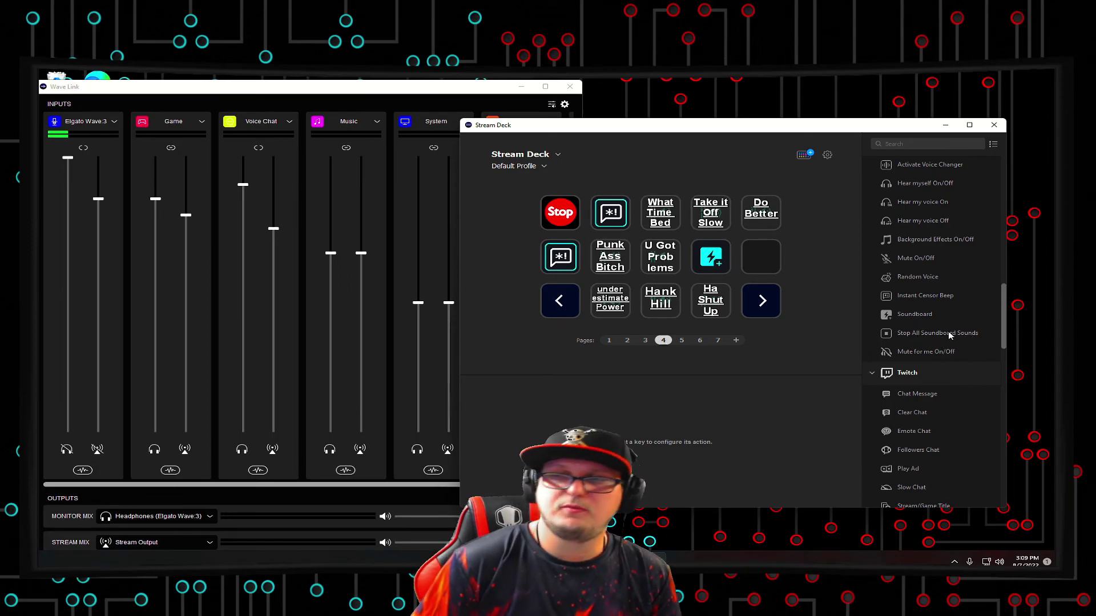
click(562, 225)
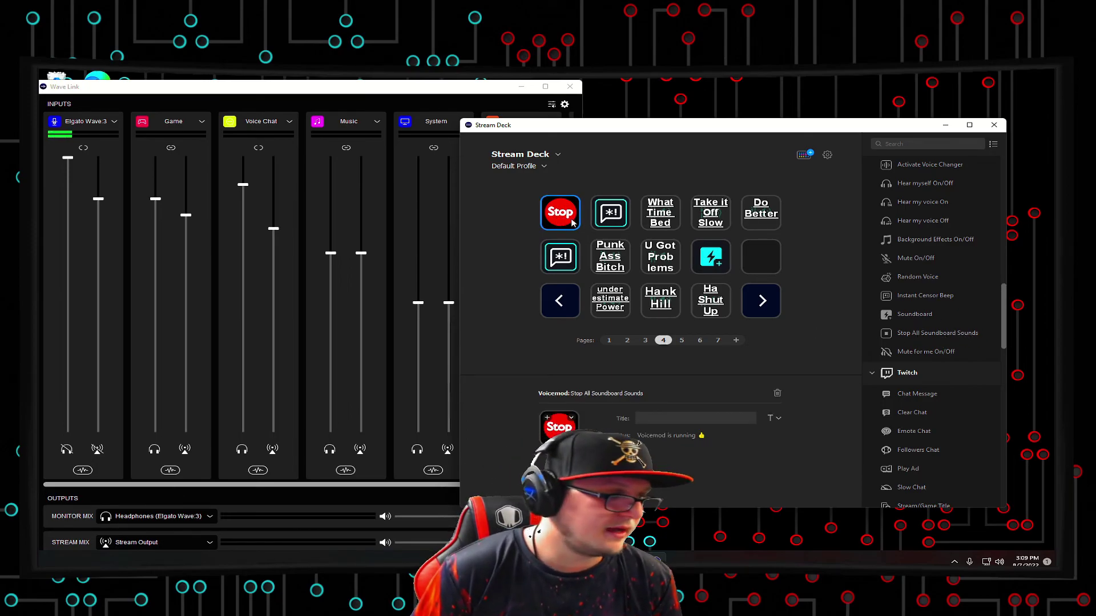